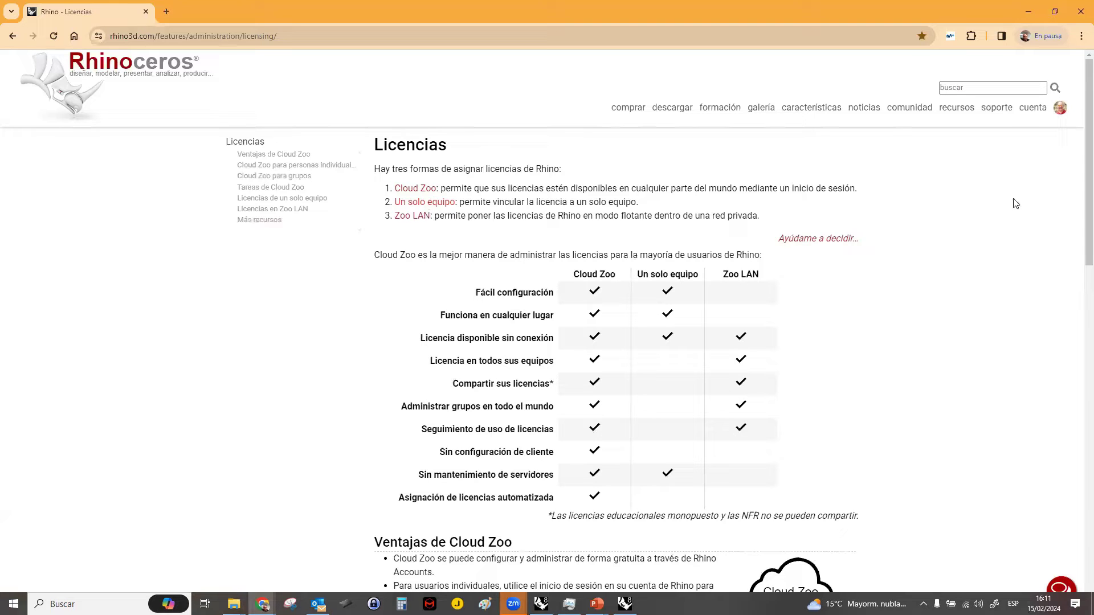
left_click(1078, 12)
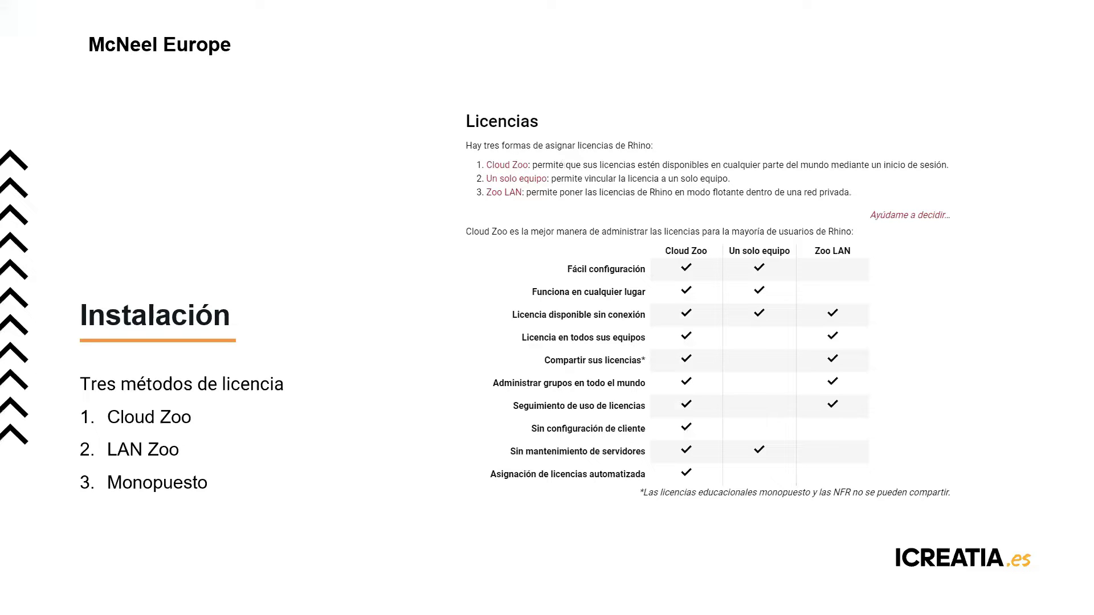
key("Right")
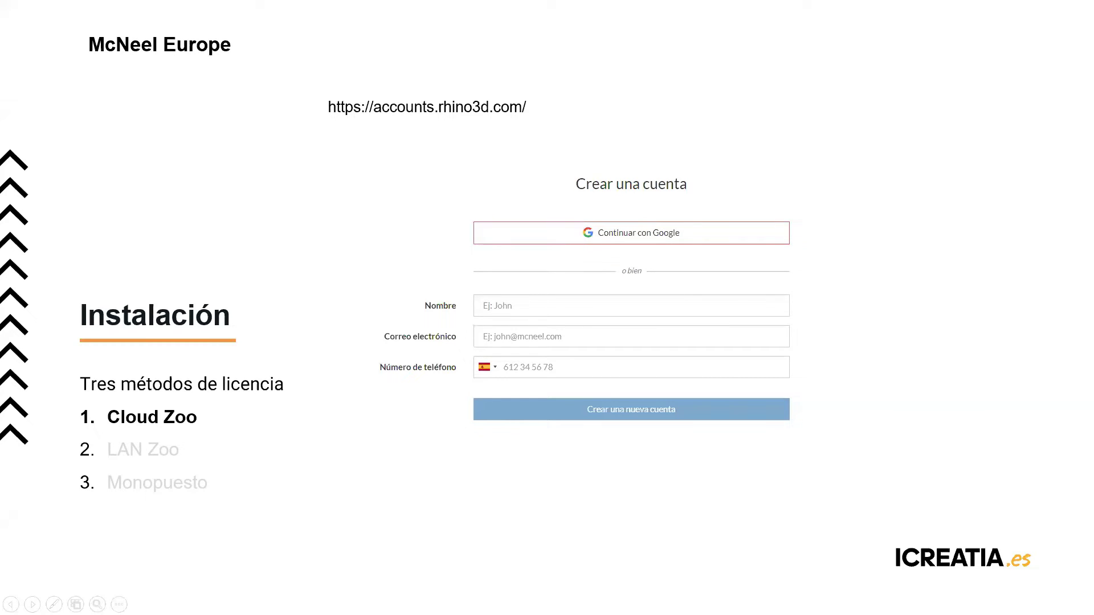
key("Right")
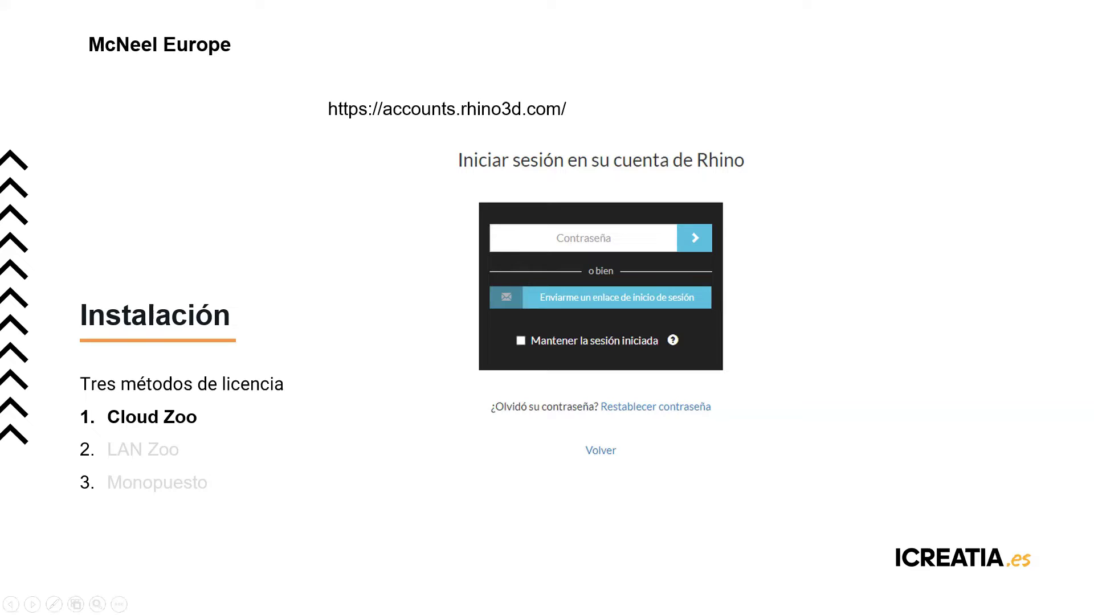
key("Right")
key("Right")
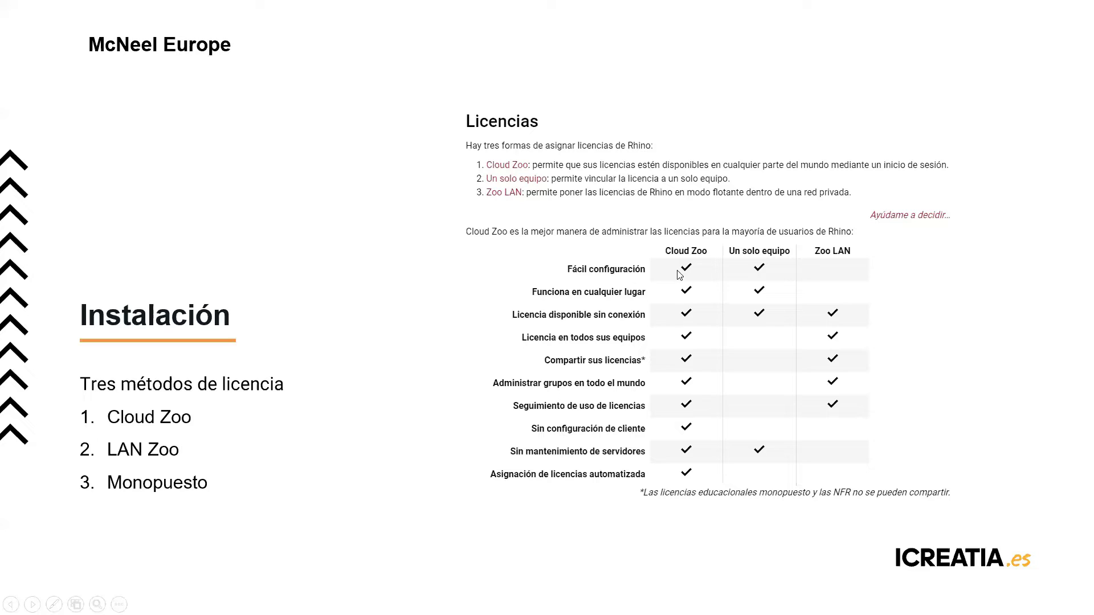
key("Right")
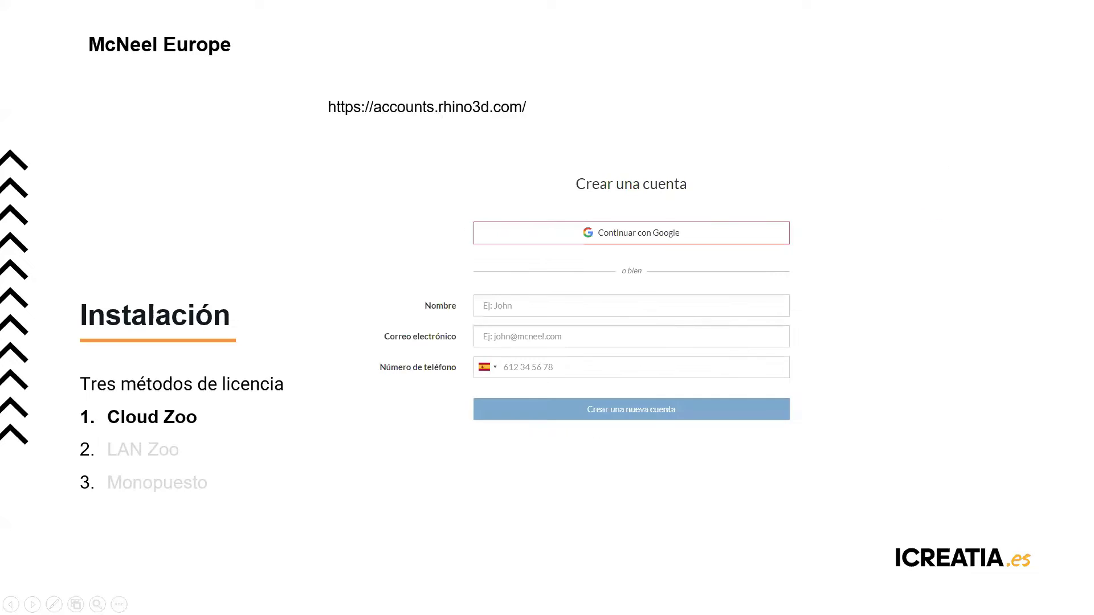
key("Right")
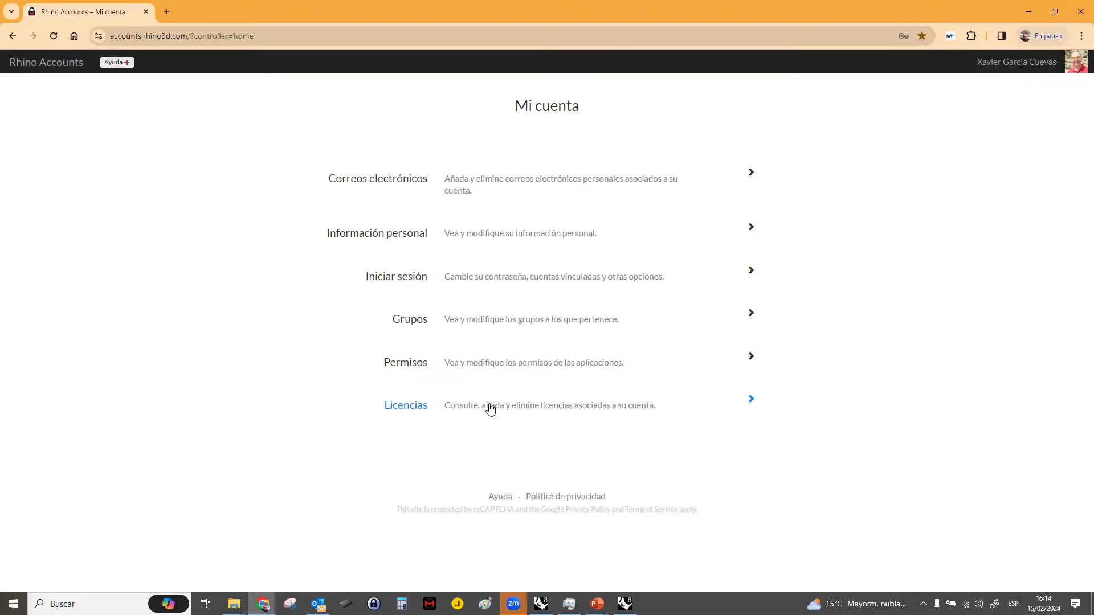
Open the Licencias page from the Rhino account and move its browser window out of the way.
left_click(499, 402)
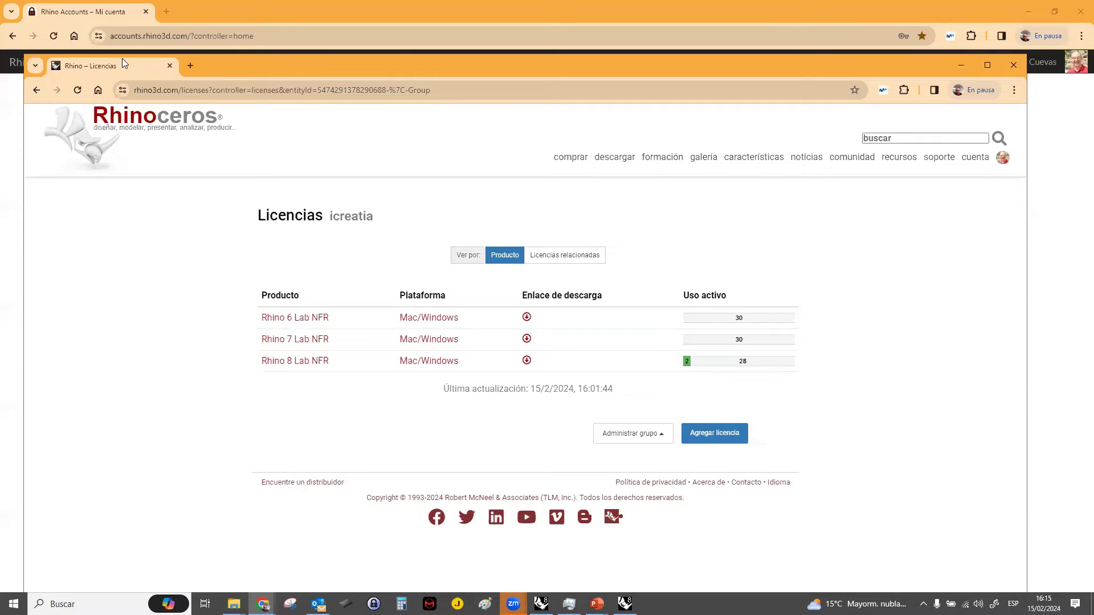
left_click_drag(118, 67, 1093, 60)
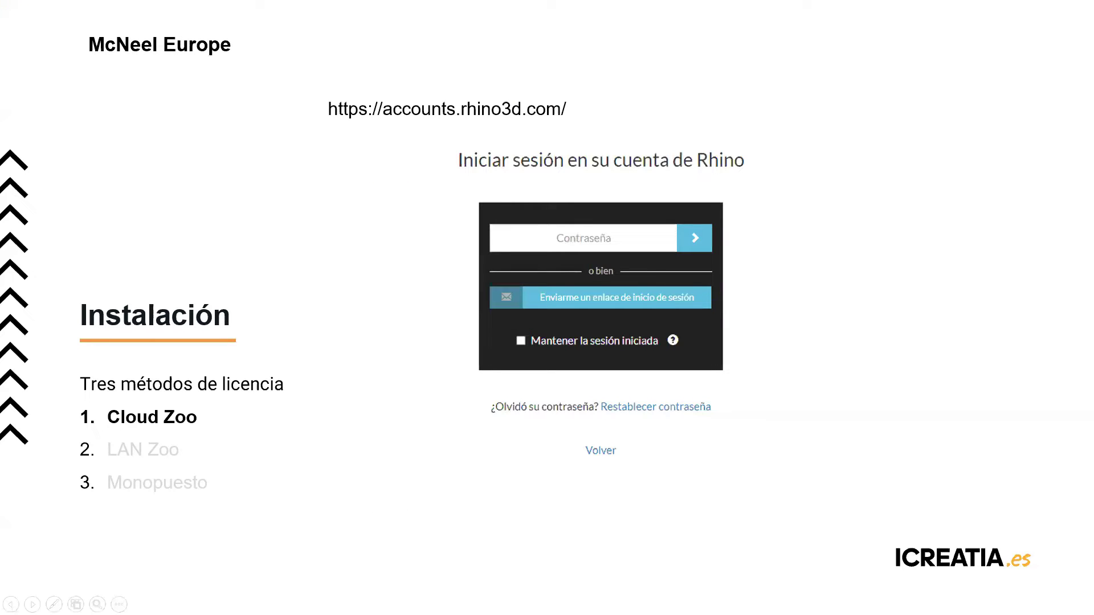
left_click(137, 334)
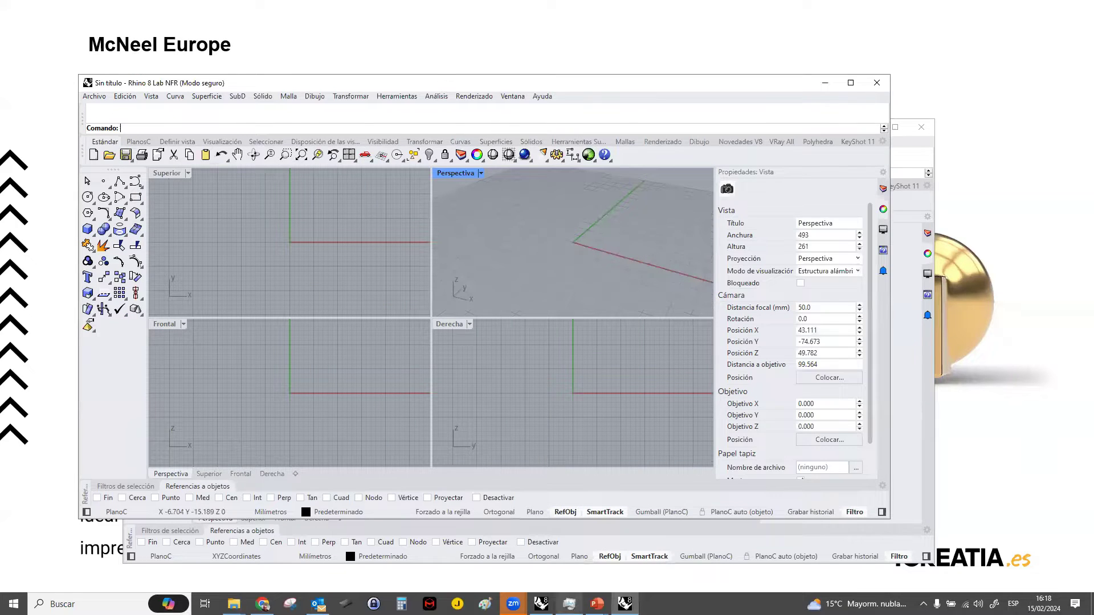
Switch to Rhino 8, maximize its window, and browse for a file to open in the Marketing folder on drive E:.
left_click(541, 604)
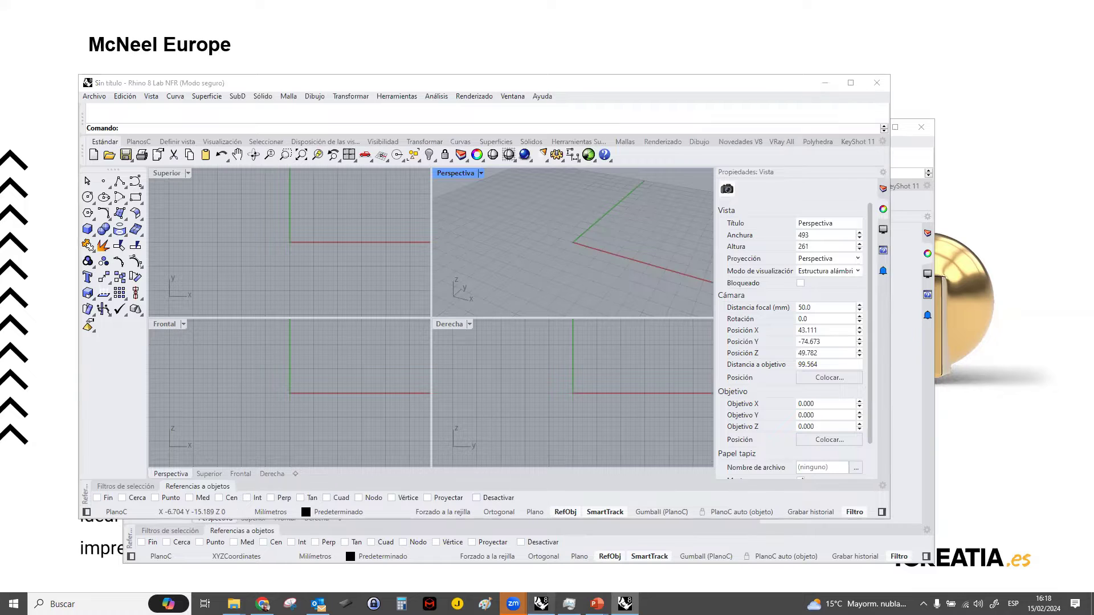
left_click_drag(582, 83, 618, 2)
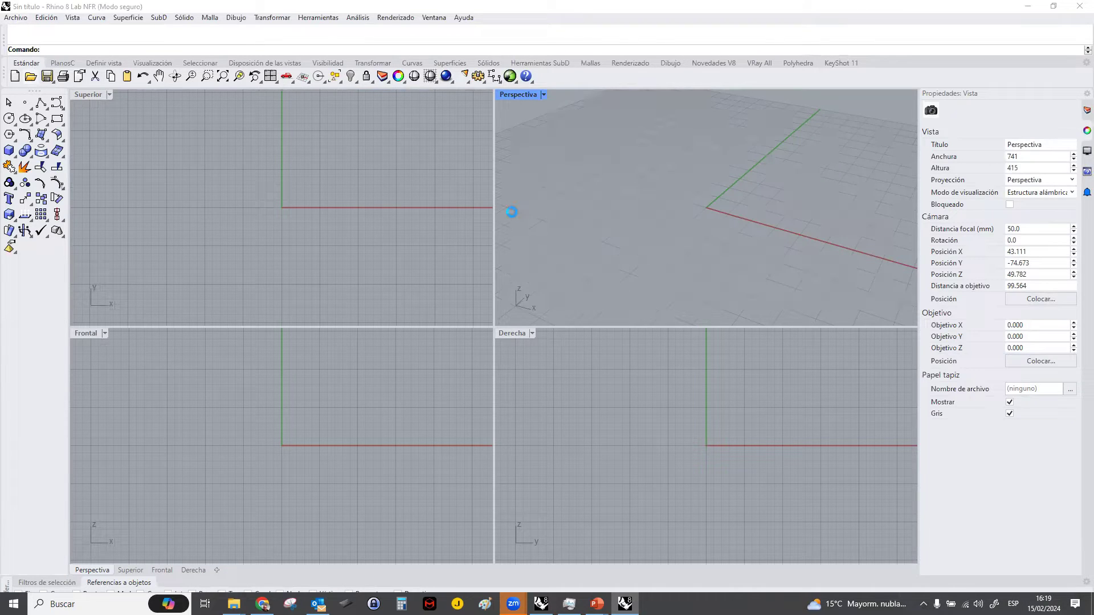
key("ctrl+o")
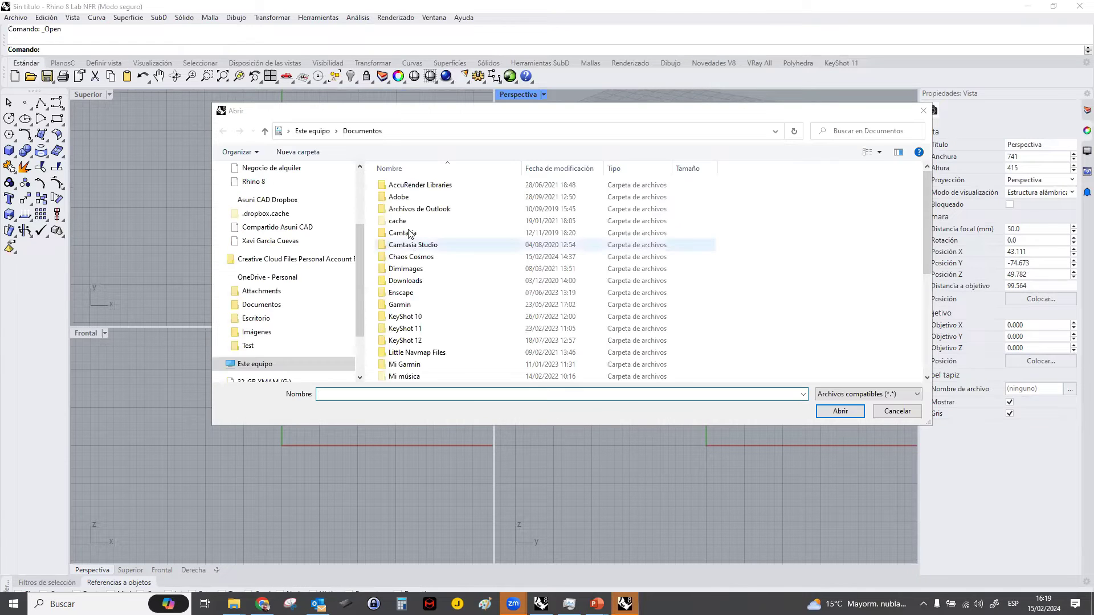
scroll(280, 335, "down", 1)
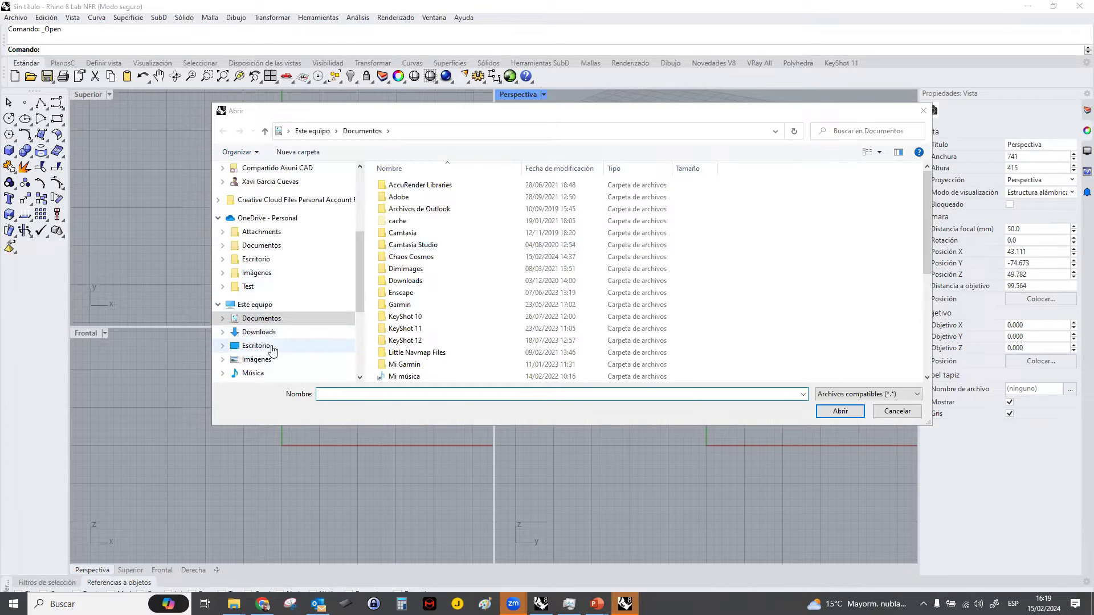
left_click(256, 346)
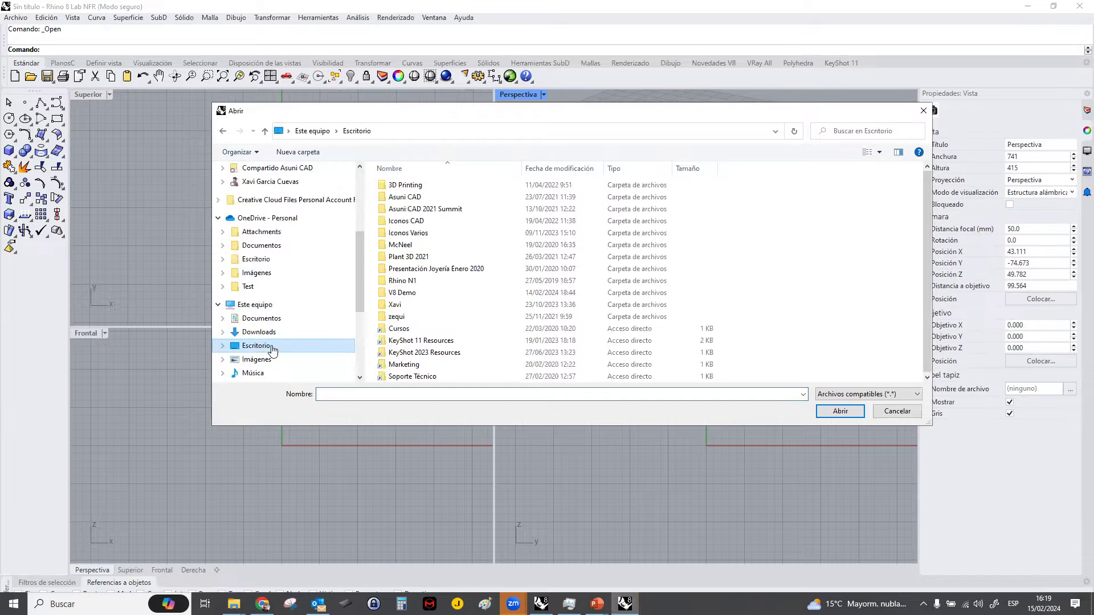
left_click(422, 368)
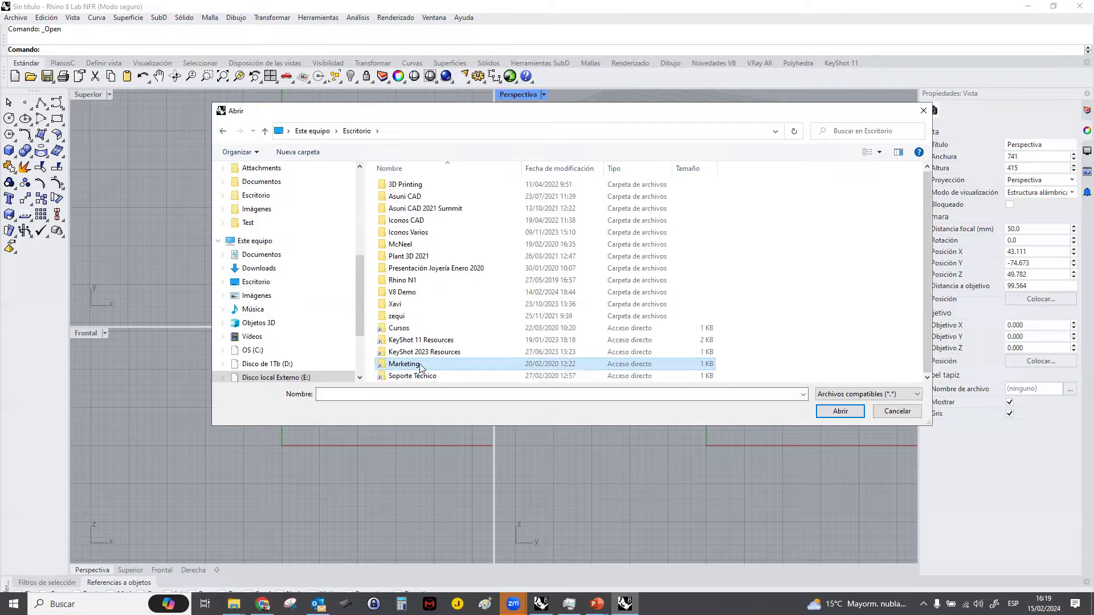
double_click(422, 366)
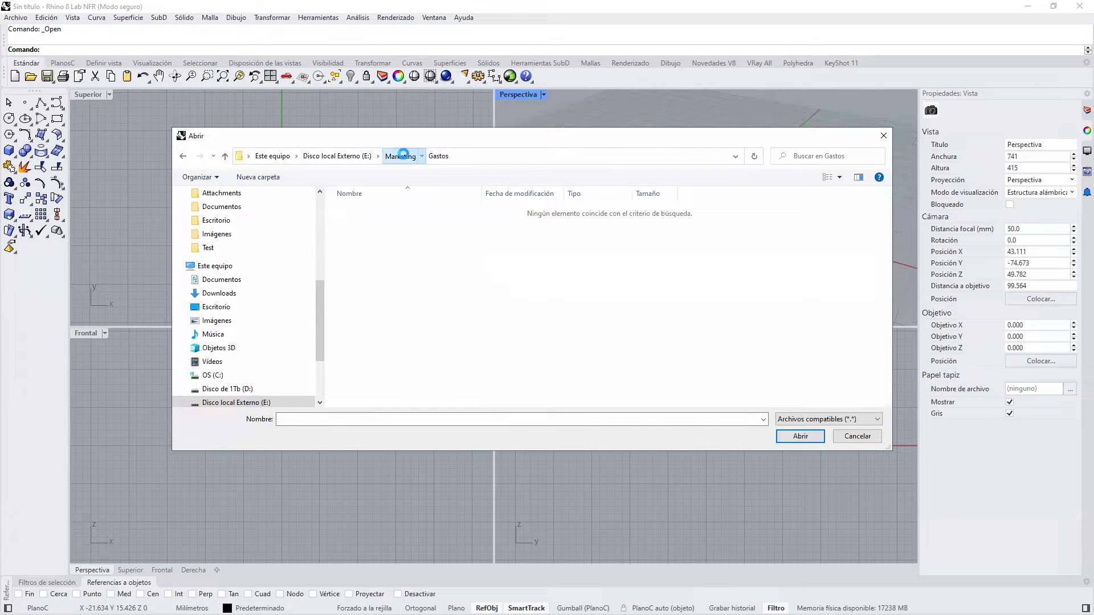
left_click(404, 158)
Browse from the Marketing folder through Webinars and Rhino 8 to the Docs ejercicios folder.
scroll(391, 281, "down", 5)
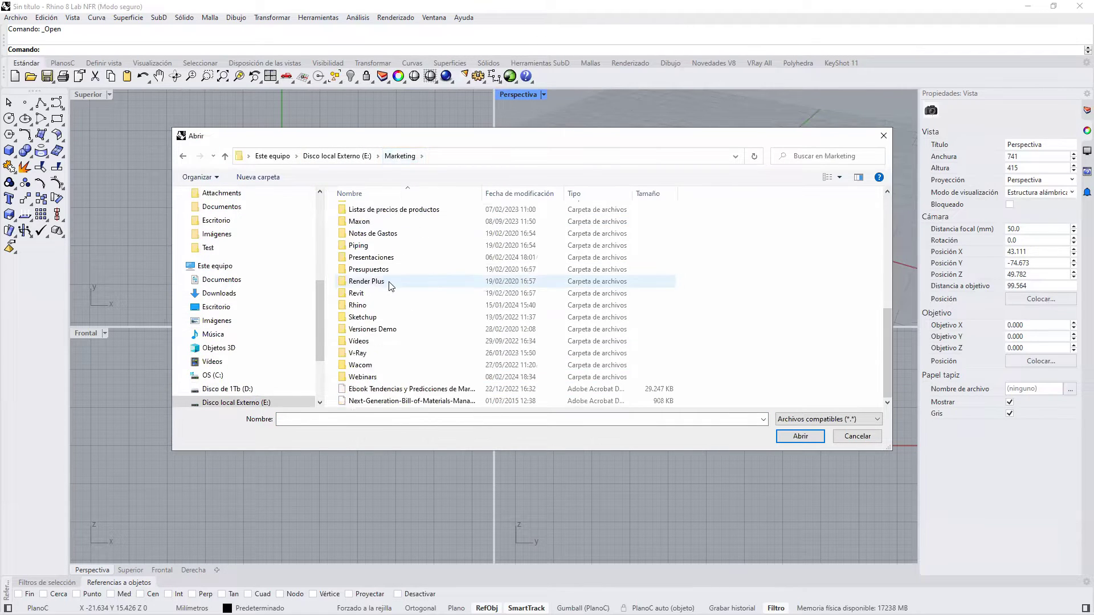
left_click(383, 379)
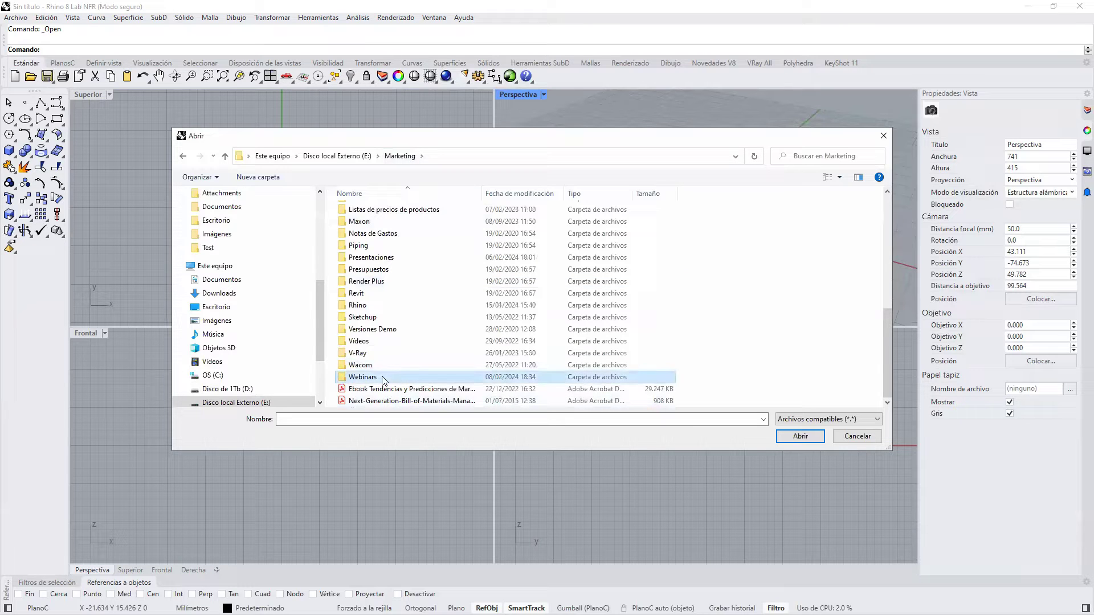
double_click(382, 379)
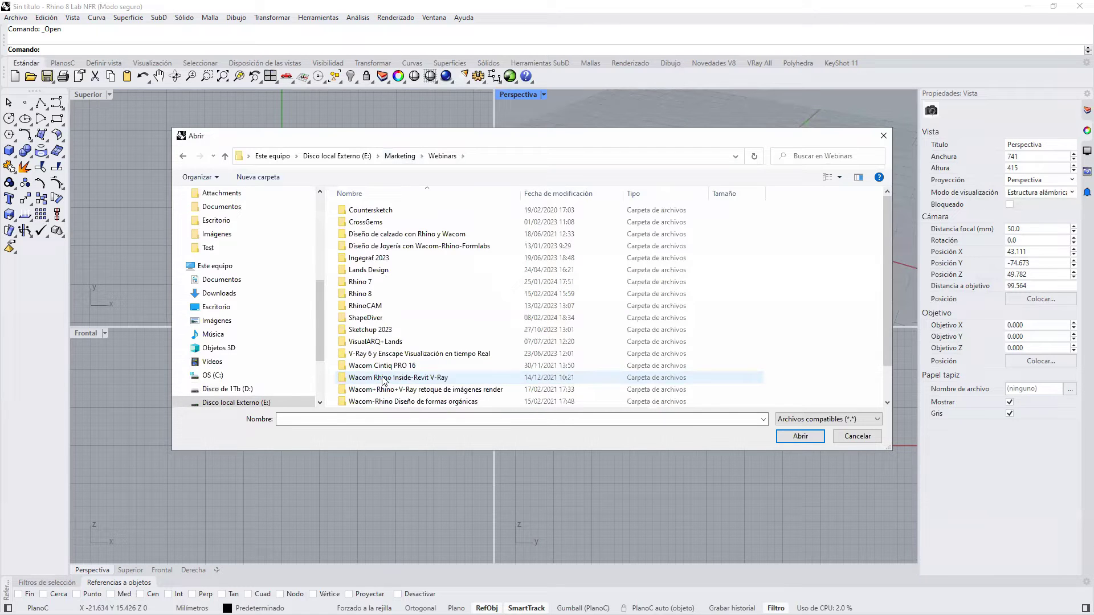
left_click(369, 294)
double_click(369, 294)
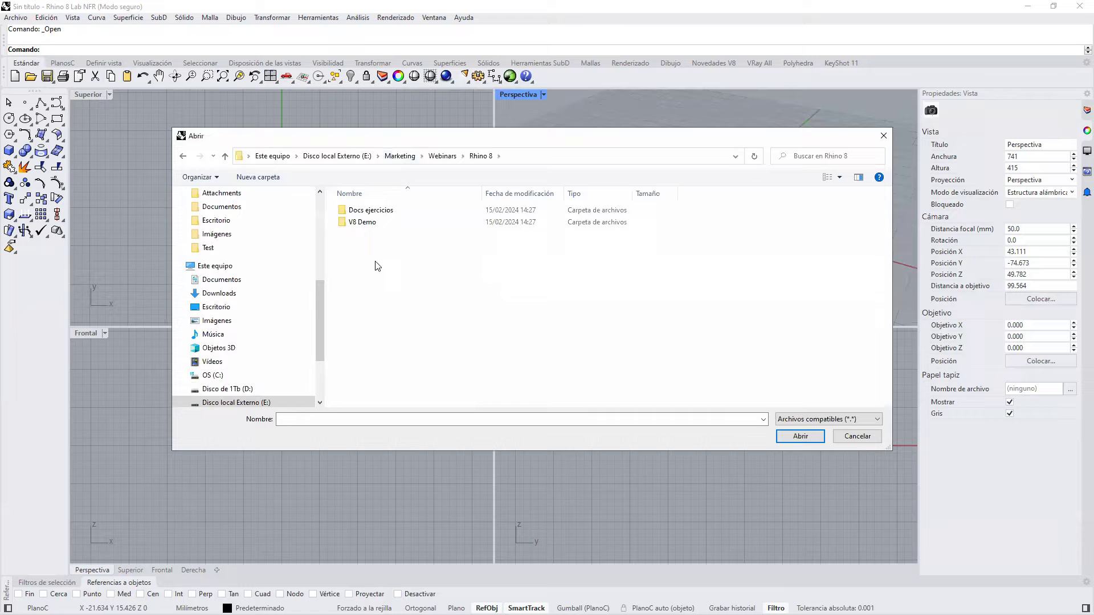
left_click(380, 210)
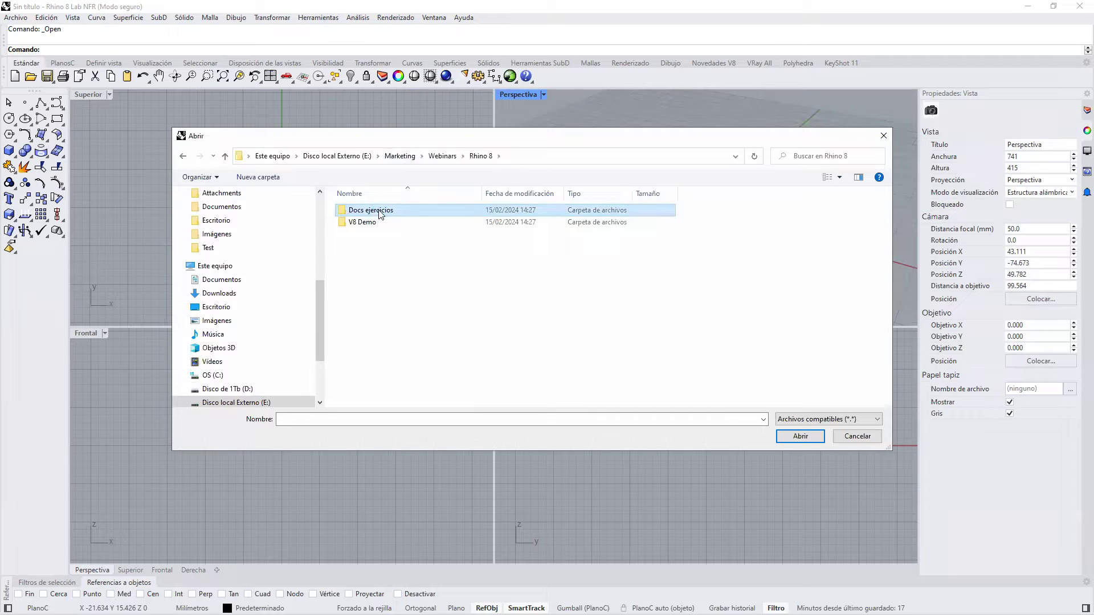
double_click(380, 211)
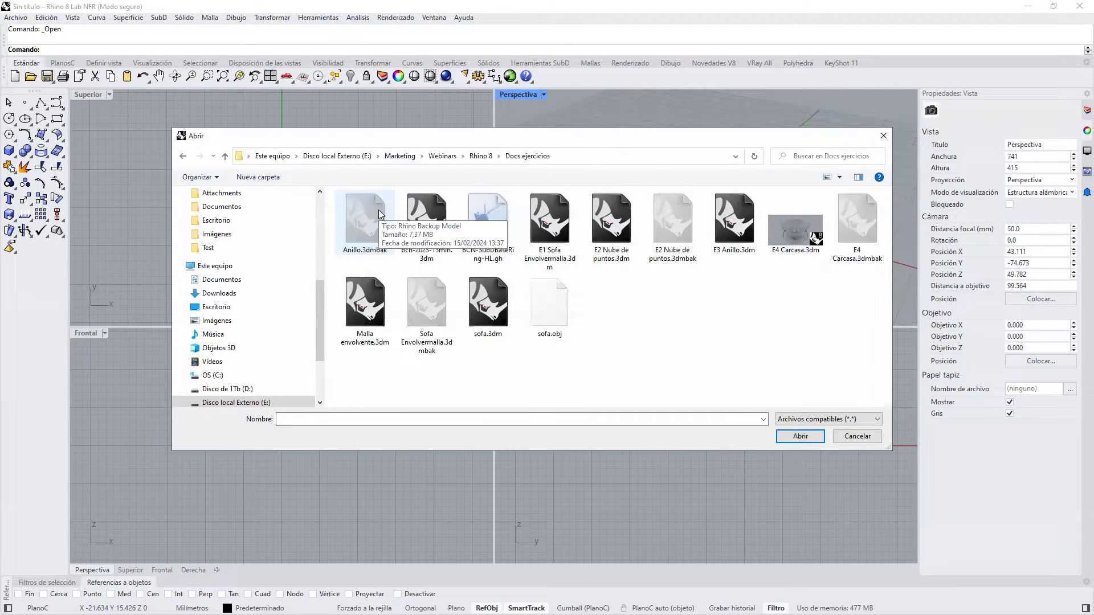
Open E1 Sofa Envolvermalla.3dm, declining to load the RhinoCAM 2023, RhinoArt1FileExporter and VRayForRhino plug-ins.
left_click(549, 233)
double_click(539, 243)
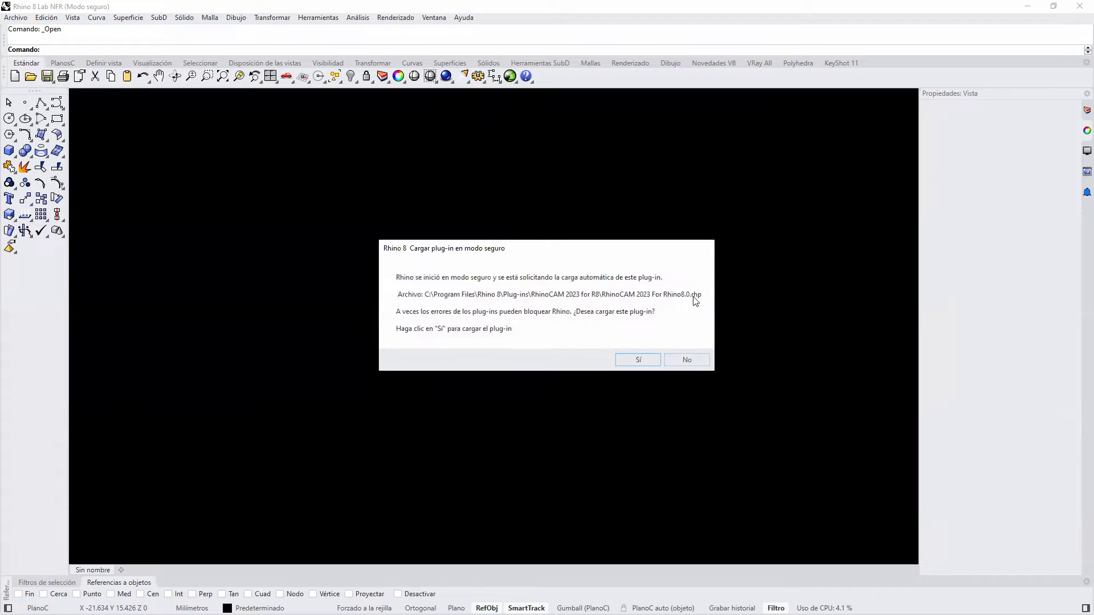
left_click(685, 360)
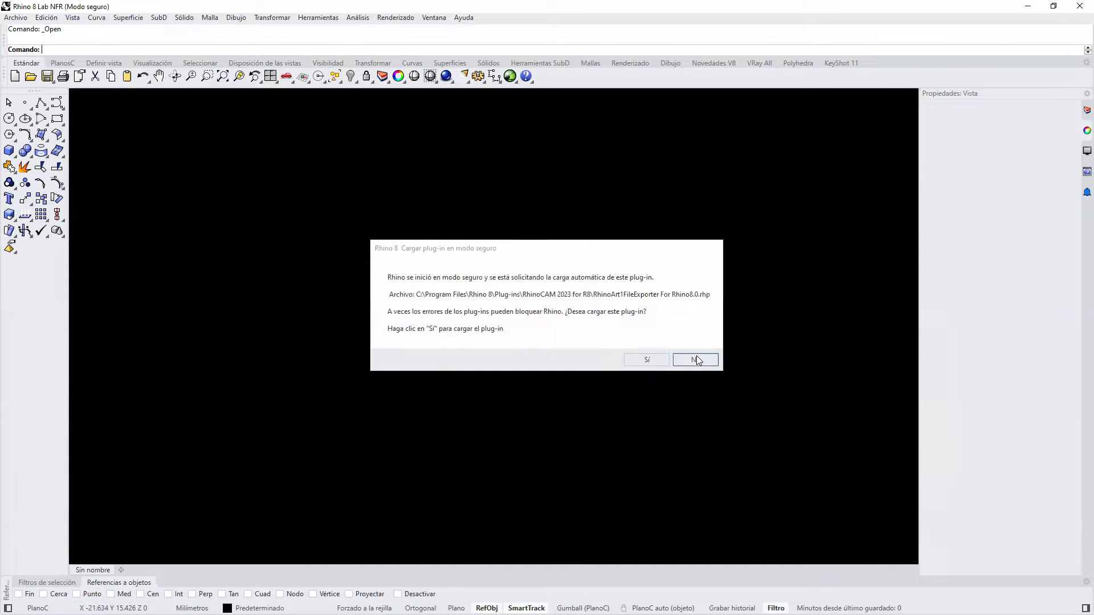
left_click(696, 359)
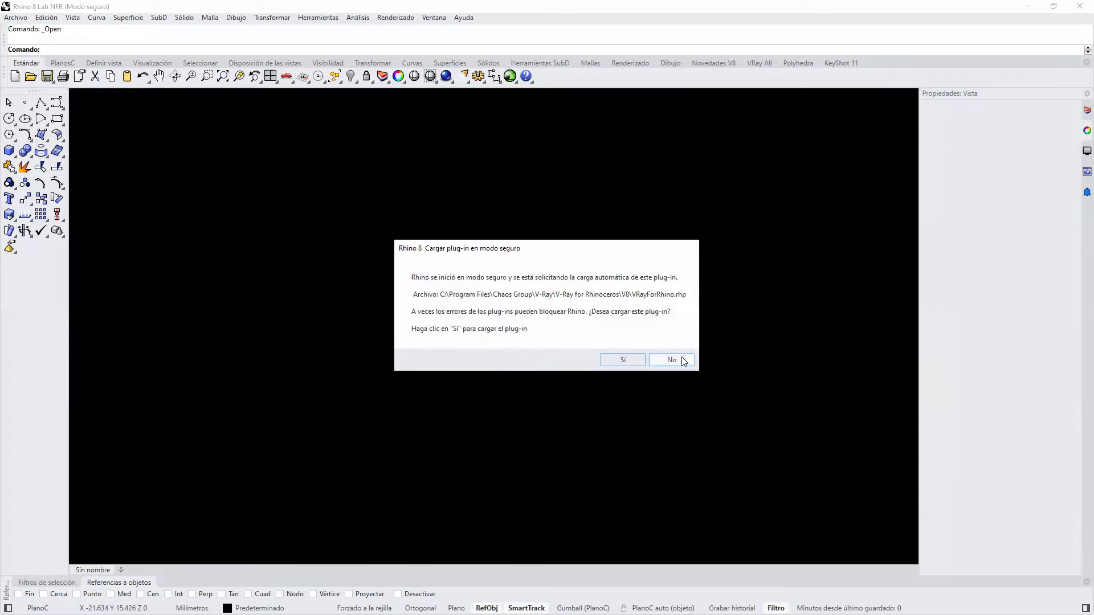
left_click(678, 360)
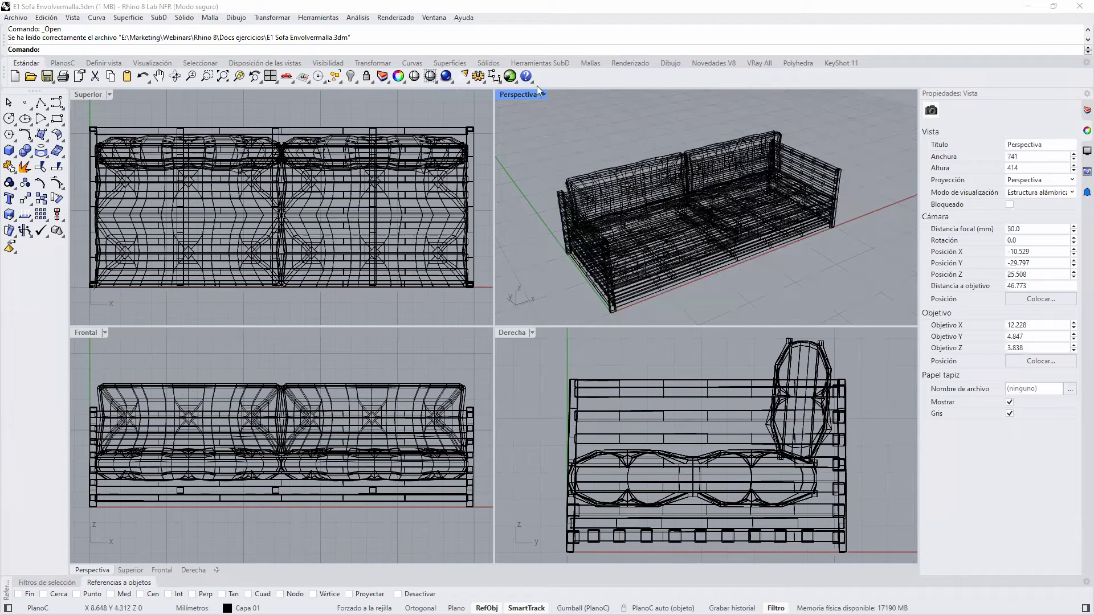
Turn on Sombreado plano for the Perspectiva view of the sofa.
left_click(544, 95)
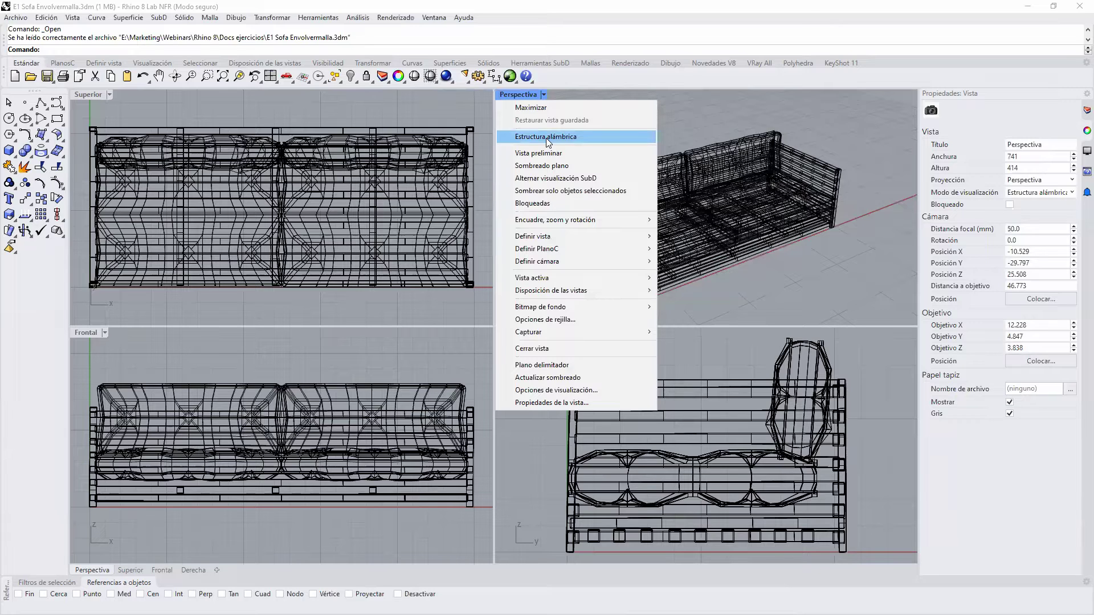
left_click(536, 165)
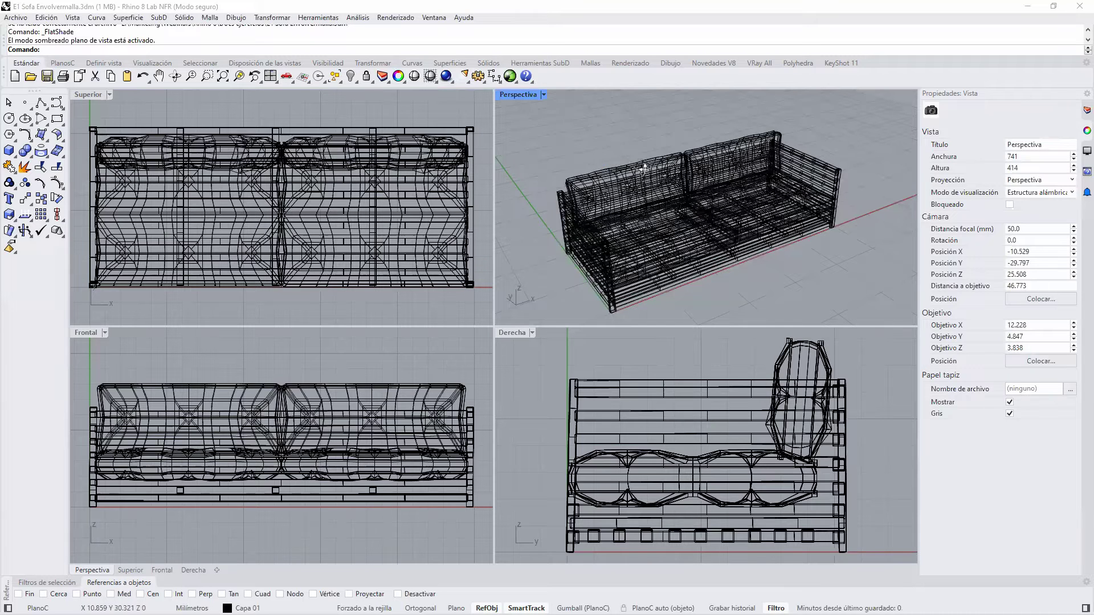
right_click_drag(643, 168, 548, 103)
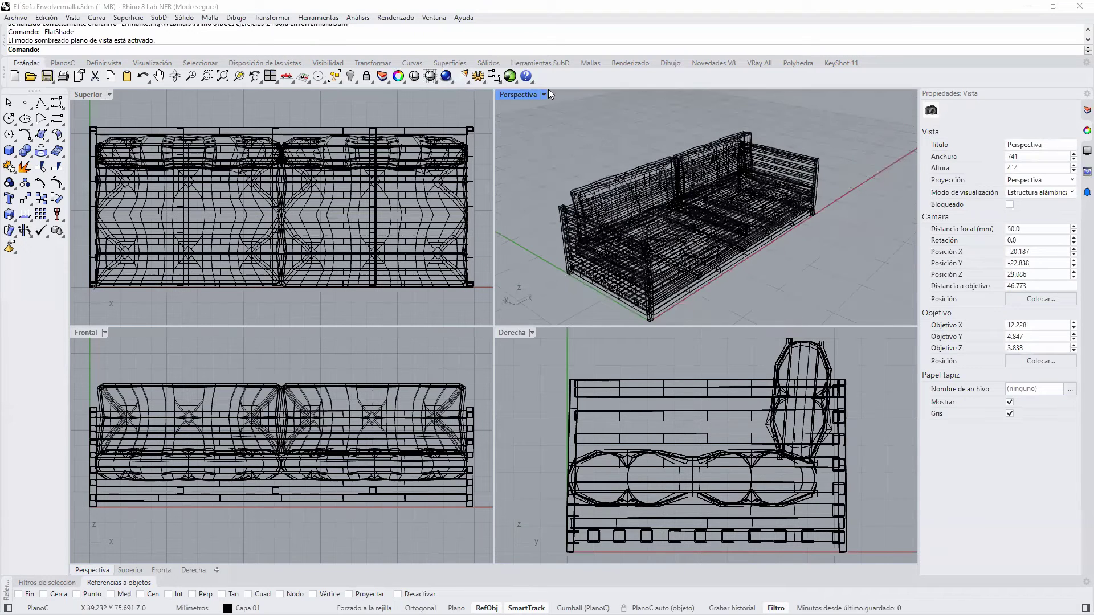
left_click(543, 95)
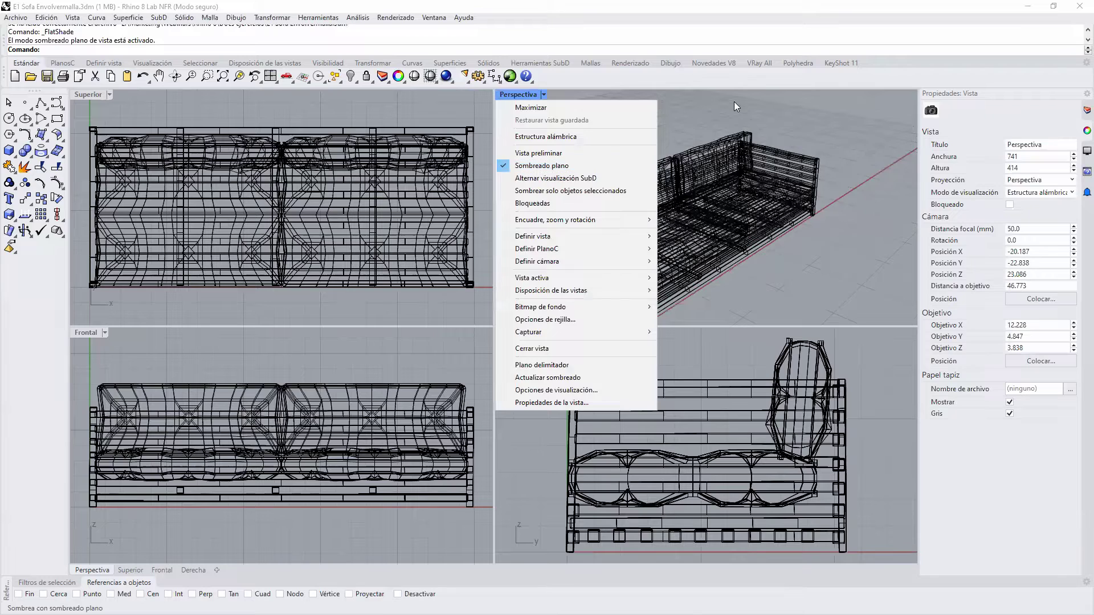
left_click(735, 101)
left_click(544, 95)
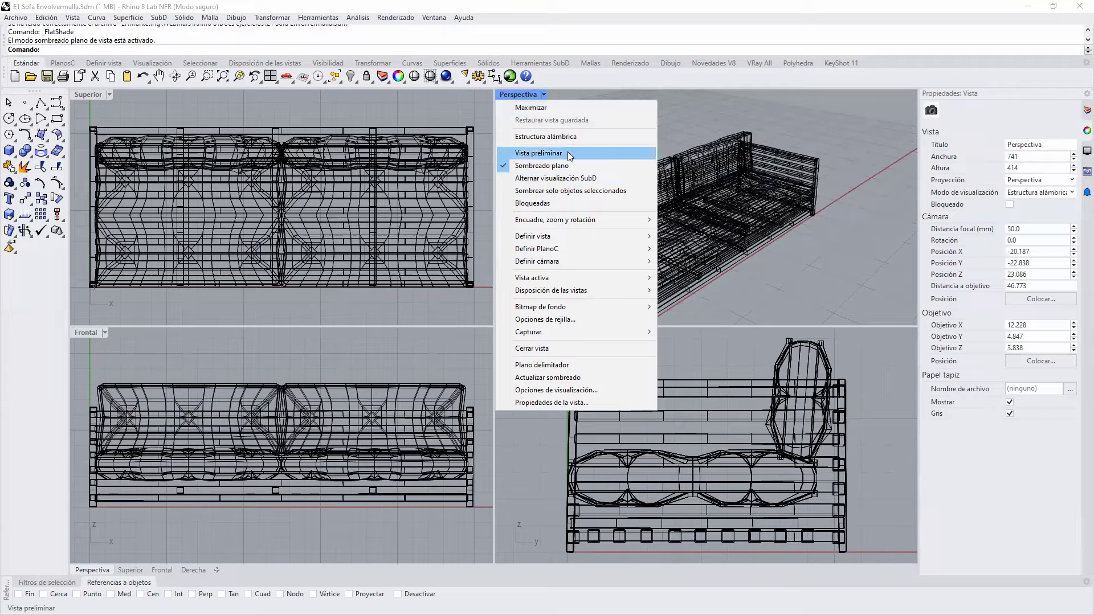
left_click(543, 94)
left_click(545, 95)
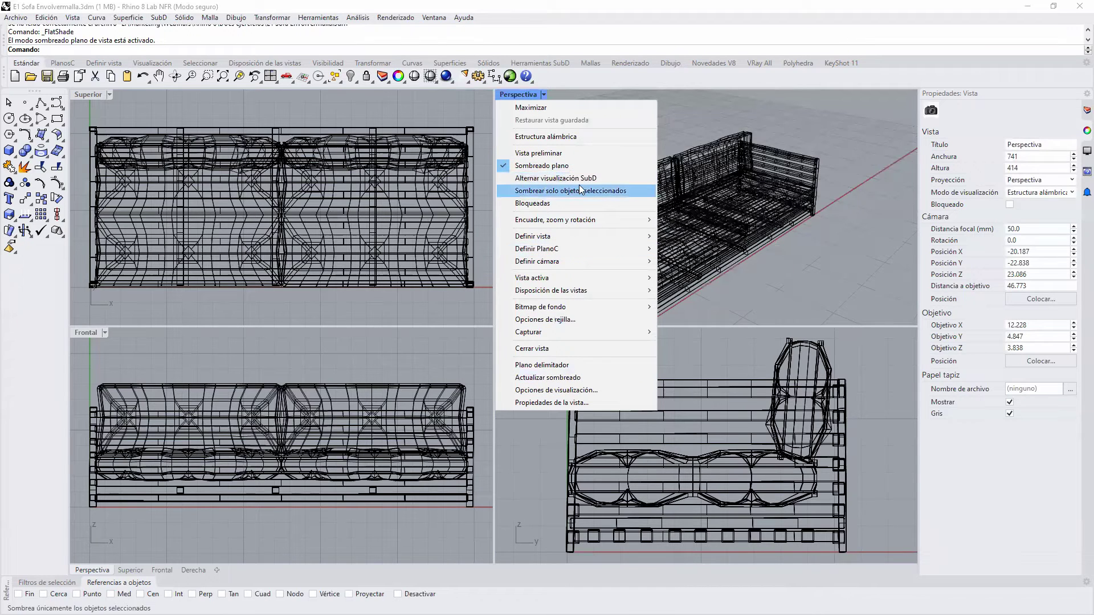
Turn on Vista preliminar, the print display, for the sofa model's views.
left_click(70, 18)
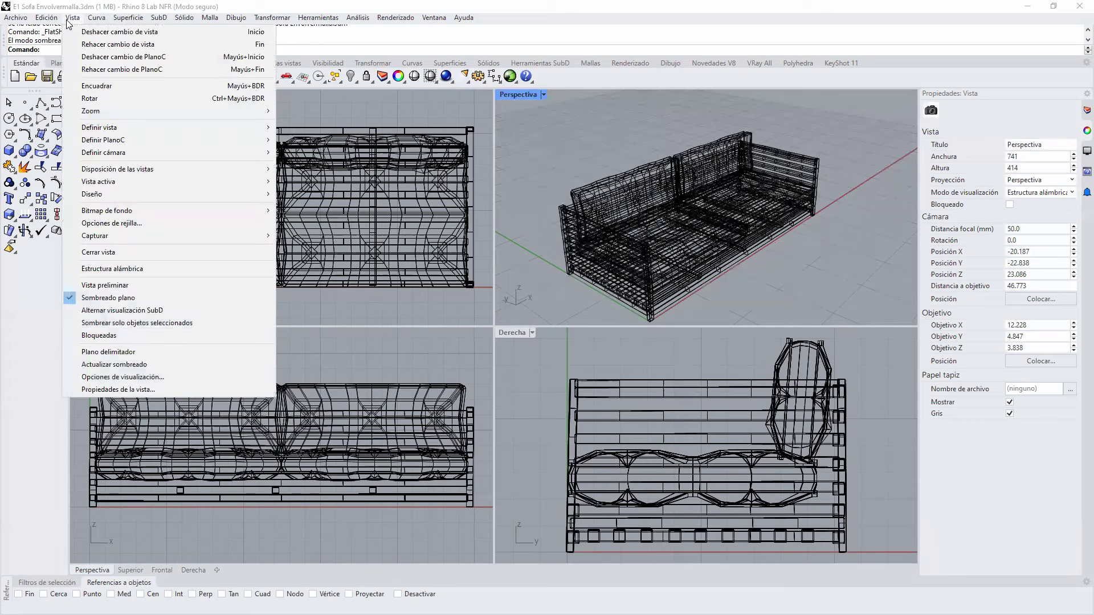
left_click(127, 283)
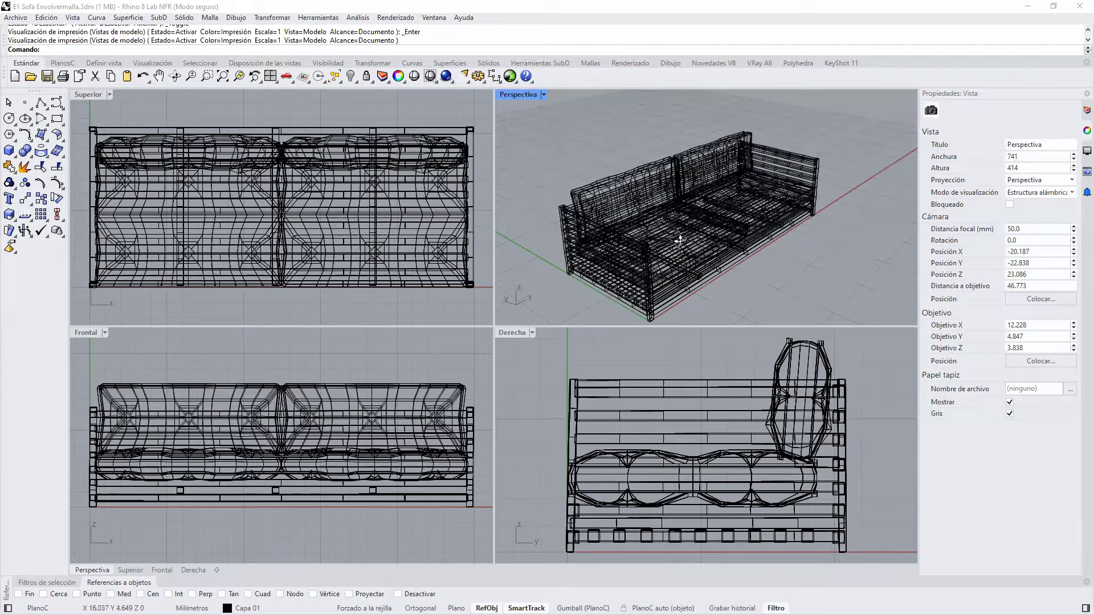
mouse_move(678, 239)
right_mouse_down()
mouse_move(644, 245)
mouse_move(702, 218)
mouse_move(680, 227)
right_mouse_up()
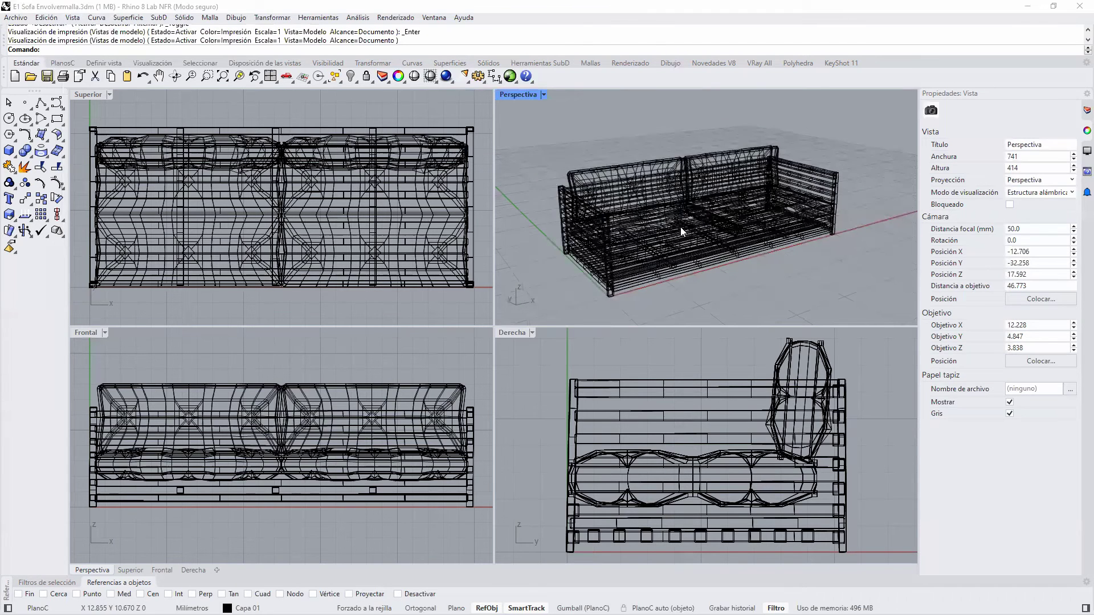
Turn on the Gumball and move the sofa's front-left seat cushion out onto the ground in front of the sofa.
left_click(681, 227)
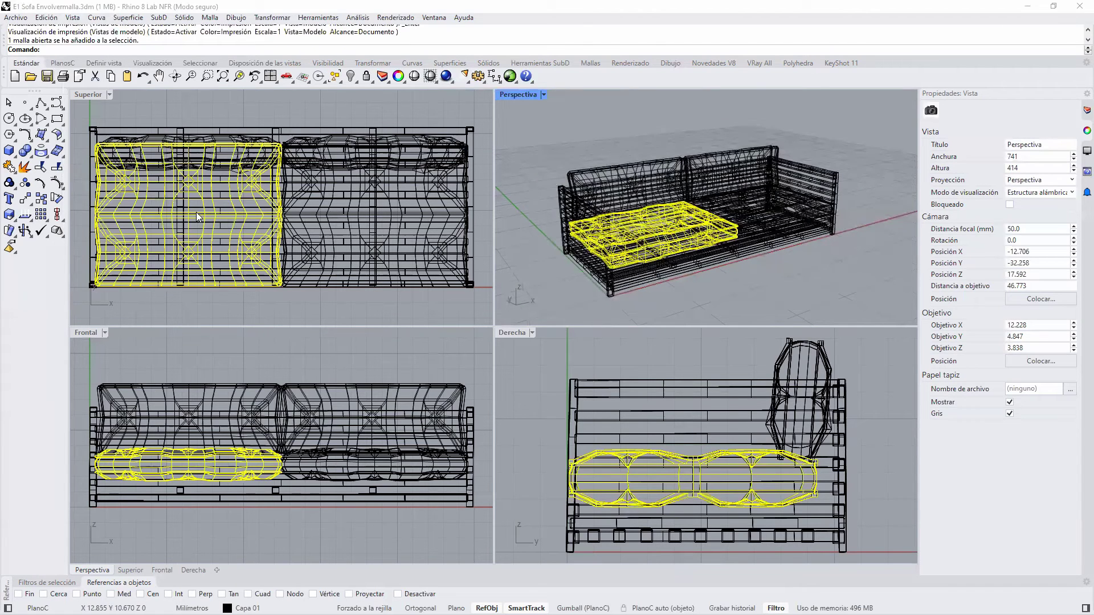
scroll(196, 212, "down", 2)
scroll(672, 248, "down", 4)
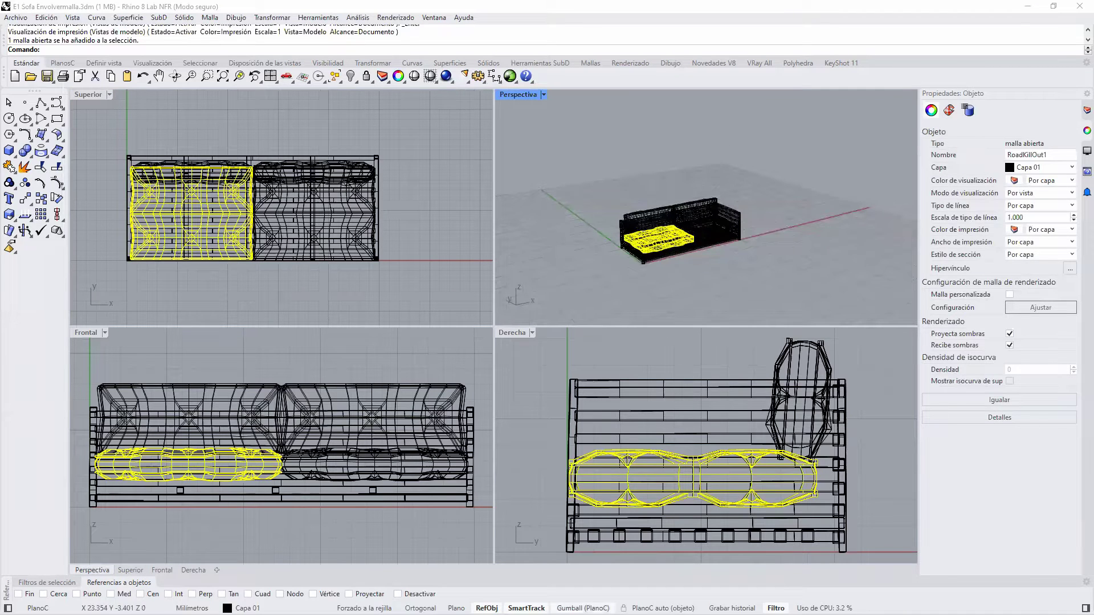
left_click(583, 607)
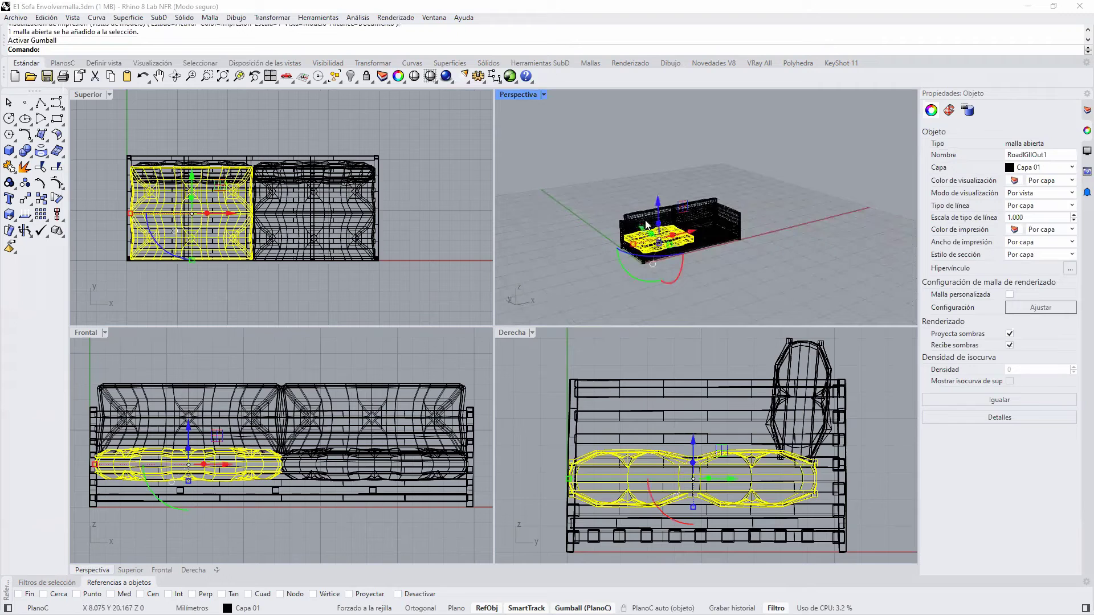
left_click_drag(642, 234, 801, 253)
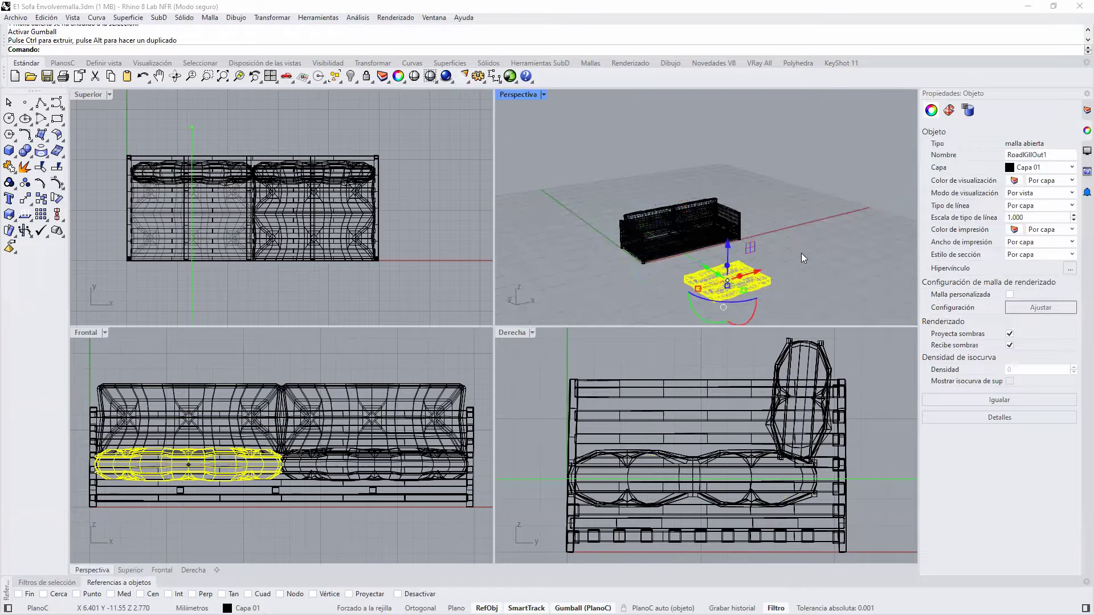
key("Escape")
scroll(748, 295, "up", 3)
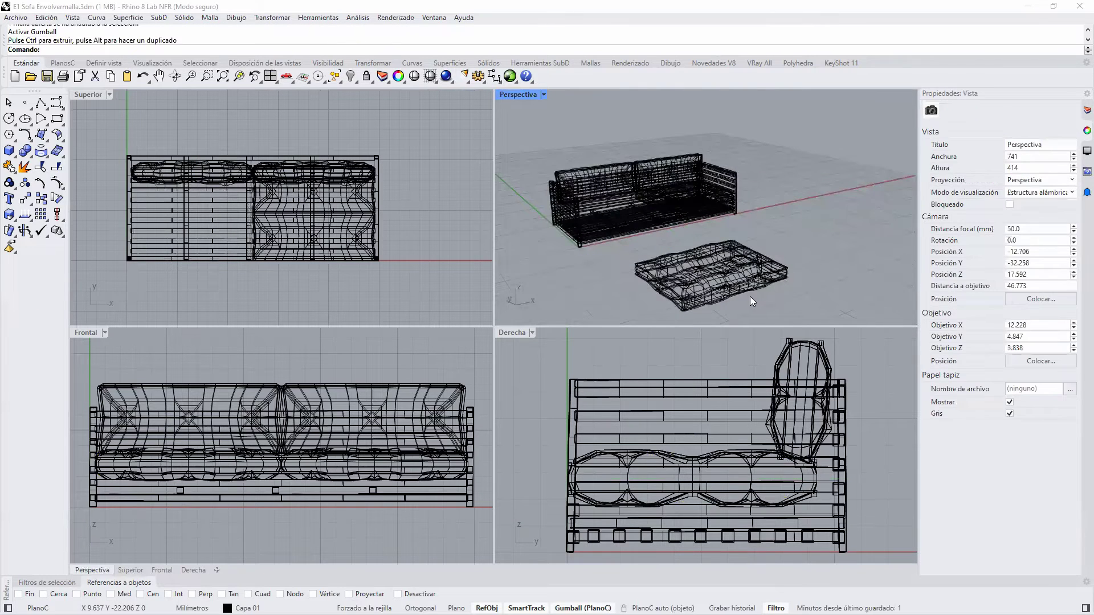
scroll(749, 297, "up", 10)
scroll(659, 264, "down", 7)
scroll(658, 263, "down", 3)
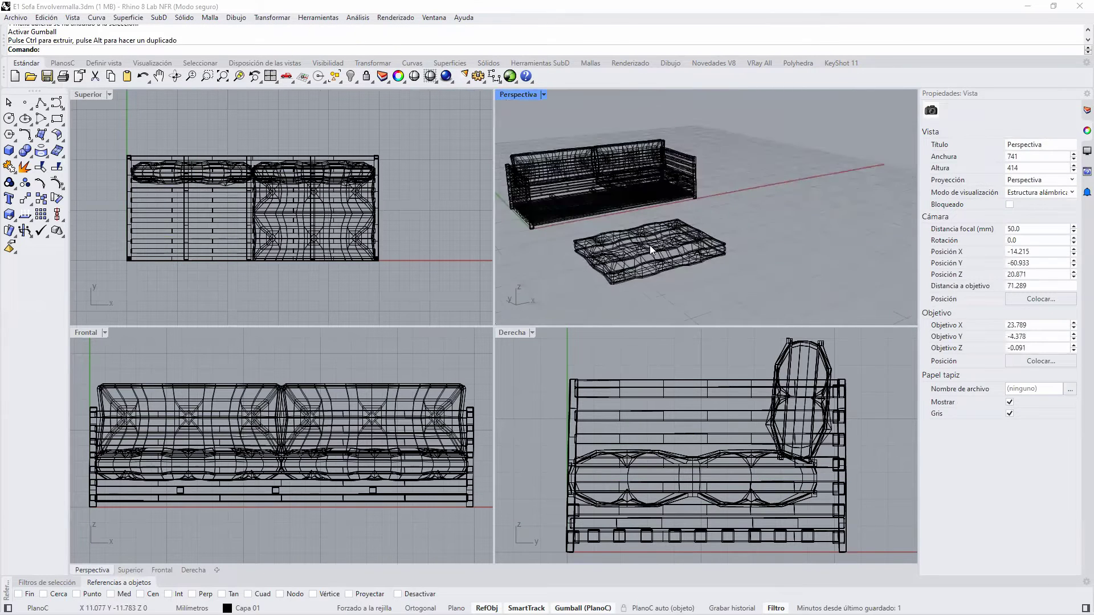
left_click(649, 245)
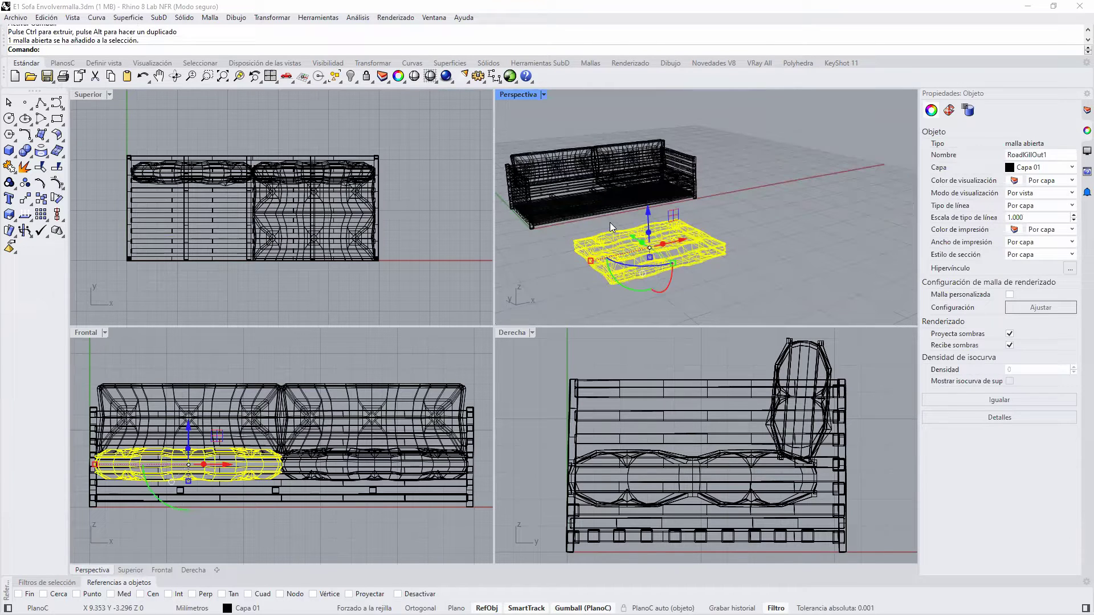
left_click(762, 212)
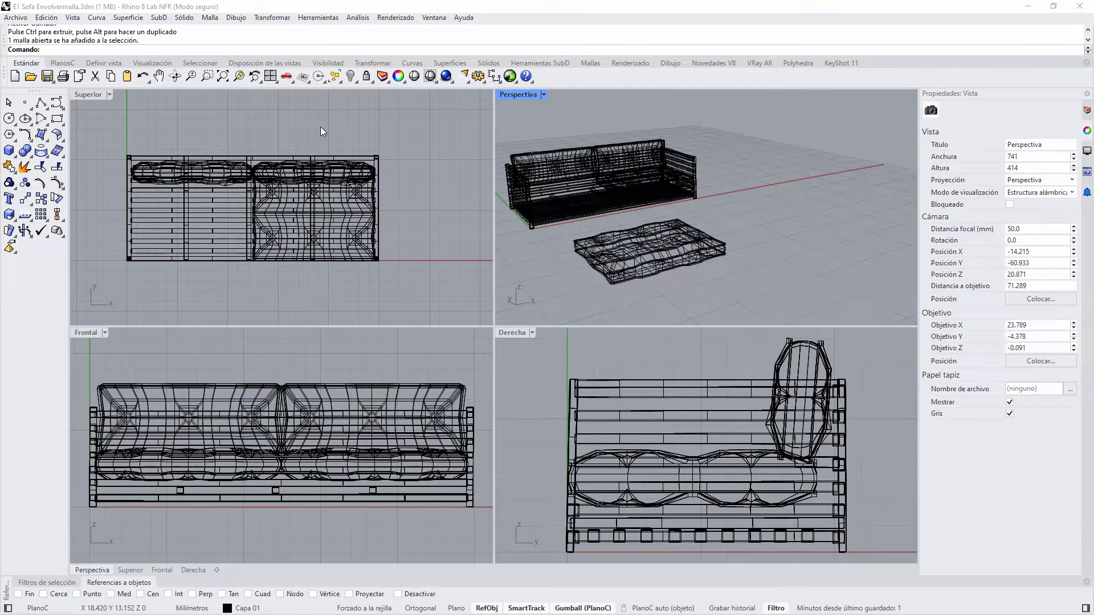
Try to shade the model with the Shaded display mode, setting the command's Vista option to Todas.
left_click(414, 77)
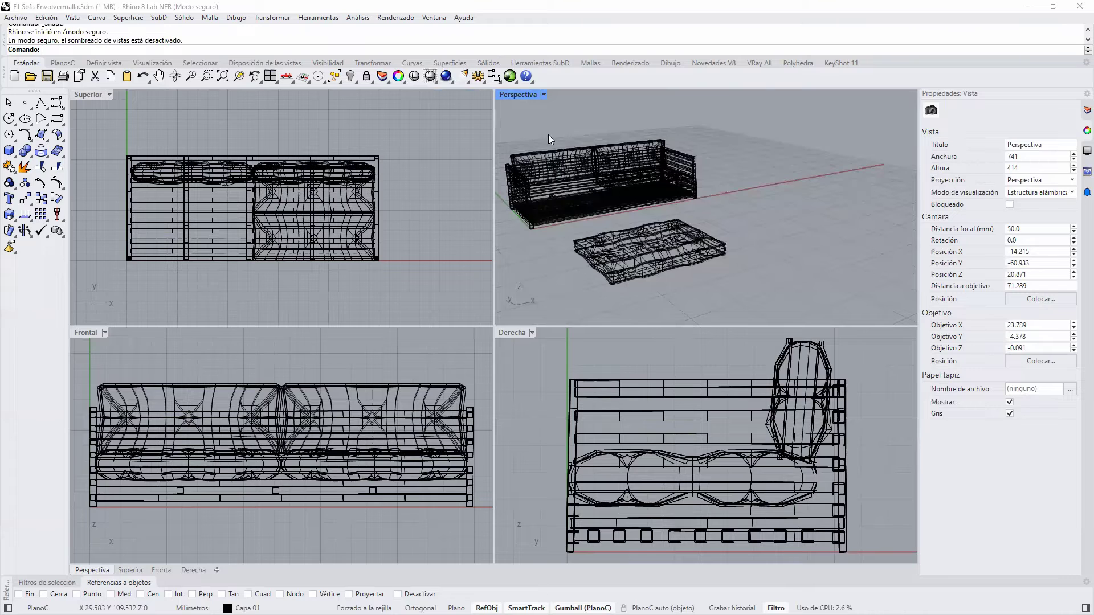
right_click_drag(548, 136, 703, 205)
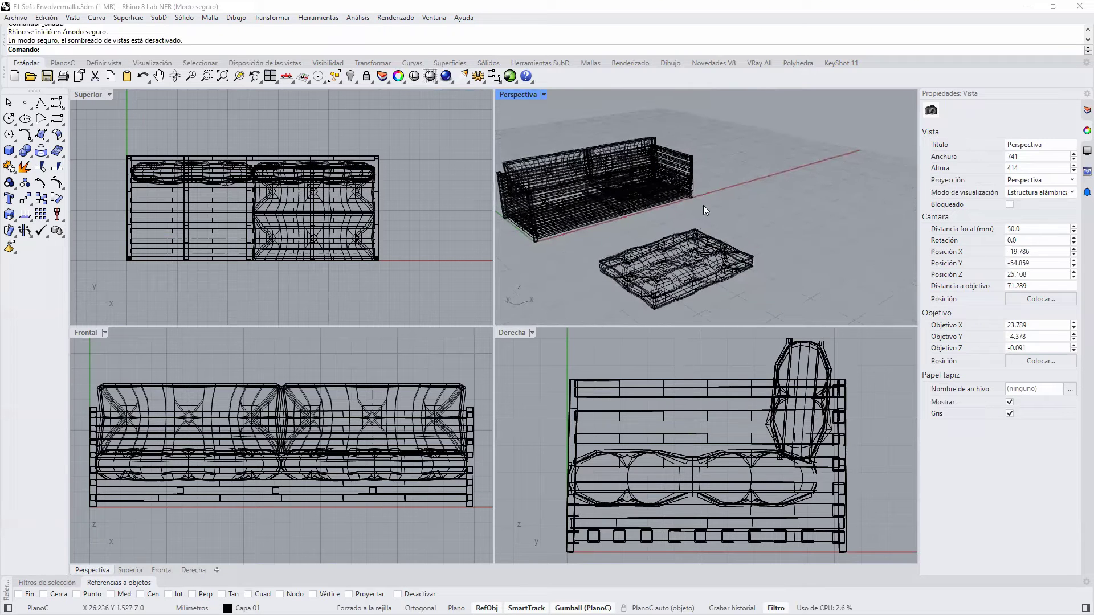
left_click(444, 78)
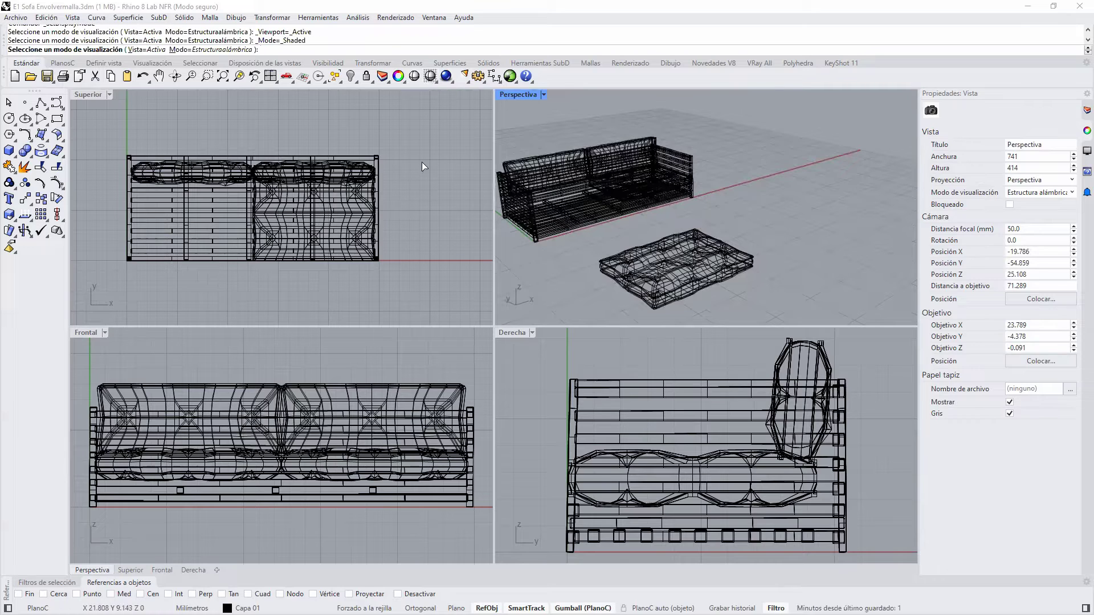
left_click(147, 50)
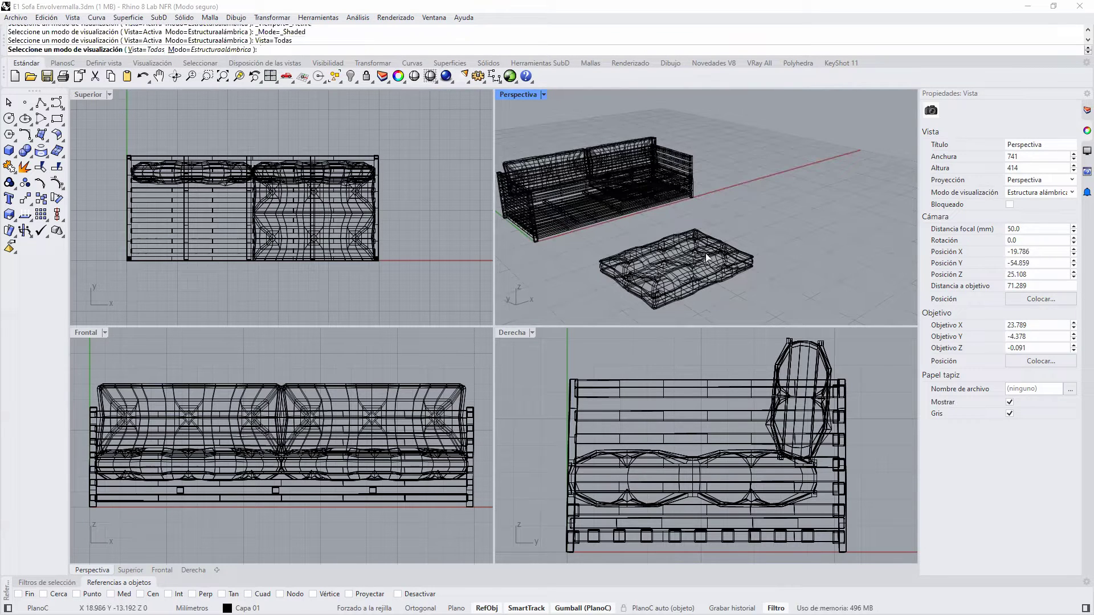
scroll(680, 302, "up", 5)
scroll(679, 271, "down", 3)
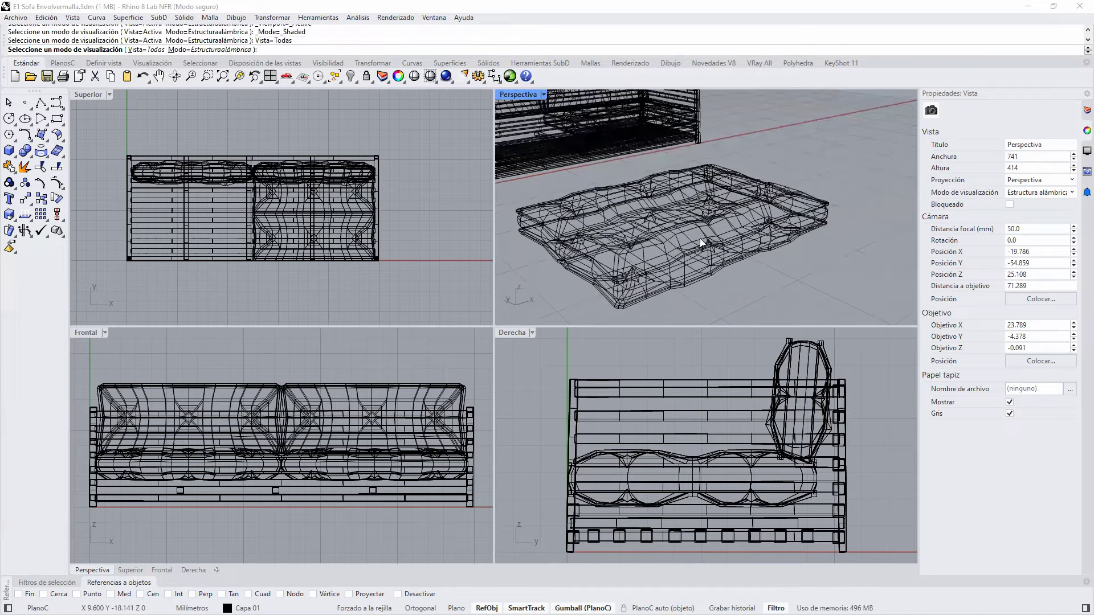
scroll(687, 216, "down", 3)
right_click_drag(744, 191, 655, 255)
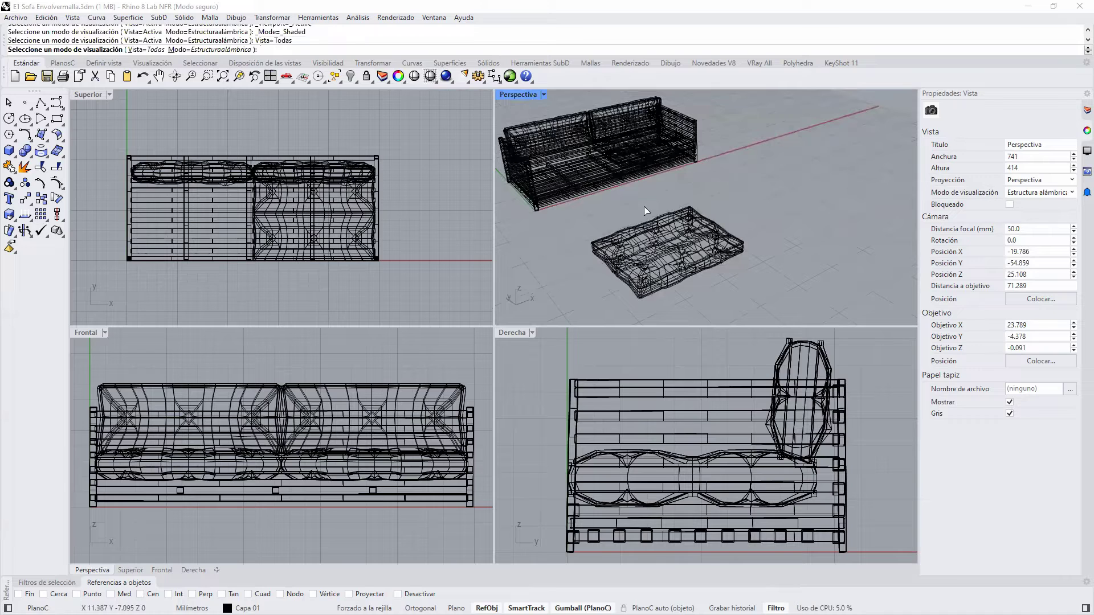
left_click(210, 18)
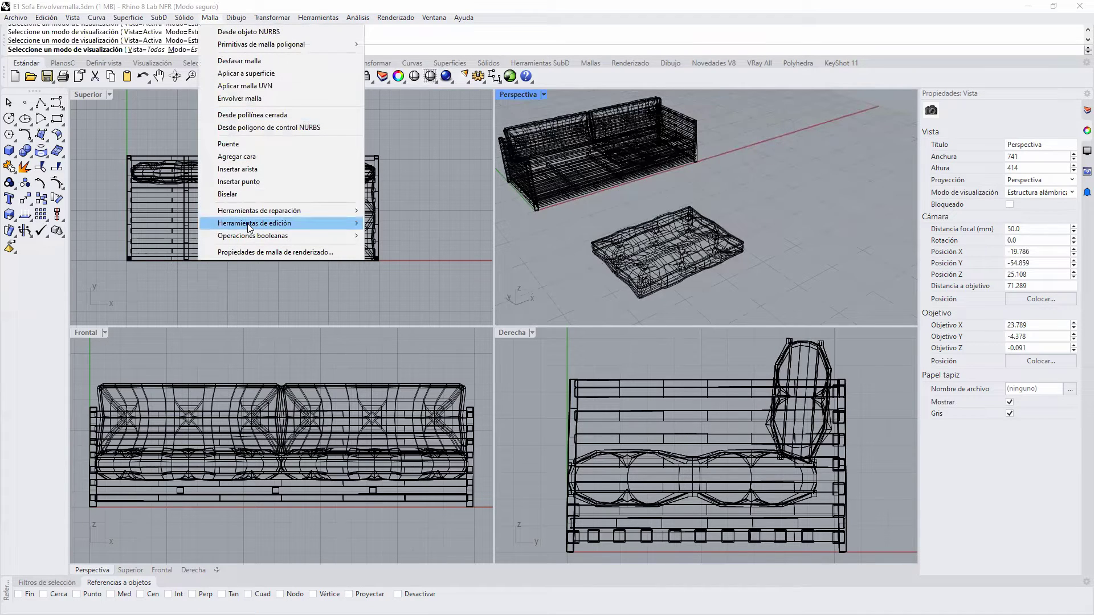
mouse_move(249, 227)
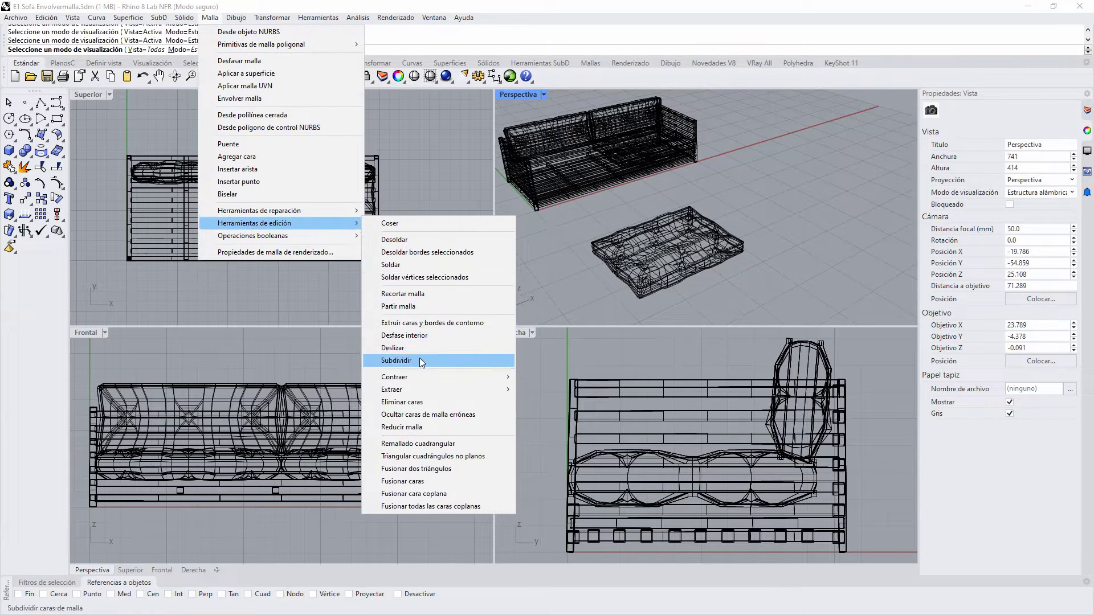
left_click(788, 226)
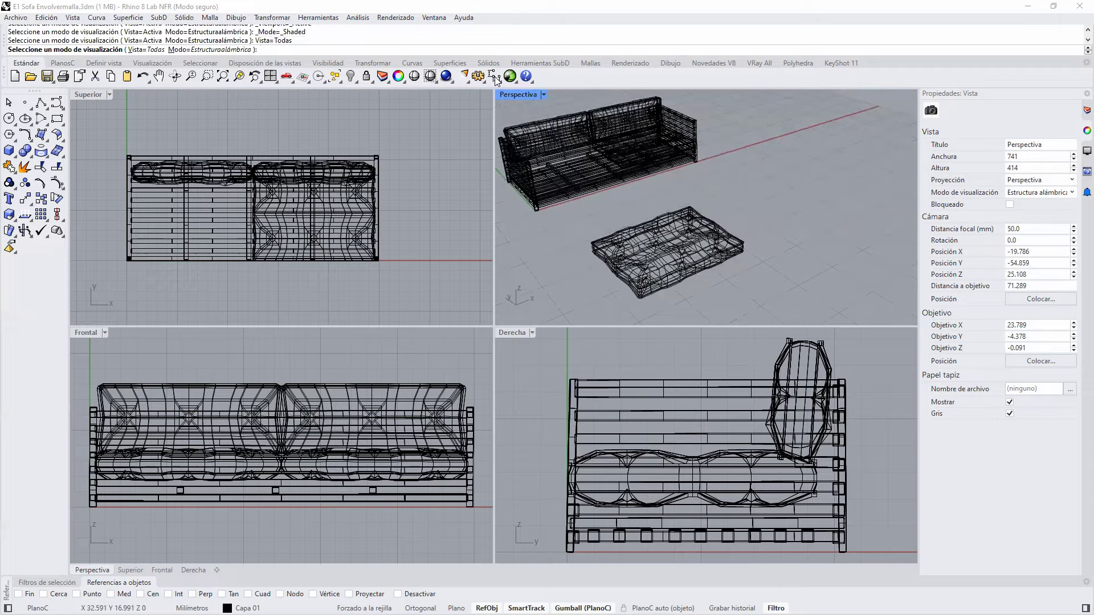
Start EnvolverMalla, allowing the ShrinkWrap plug-in to load, and choose the separated seat cushion as the object to wrap.
left_click(716, 63)
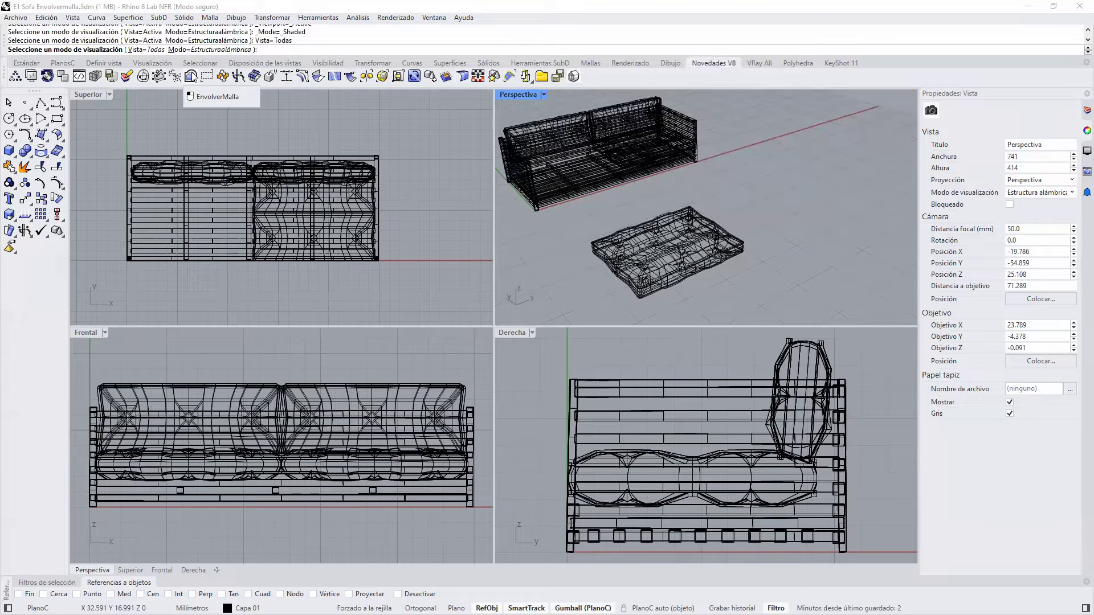
left_click(191, 76)
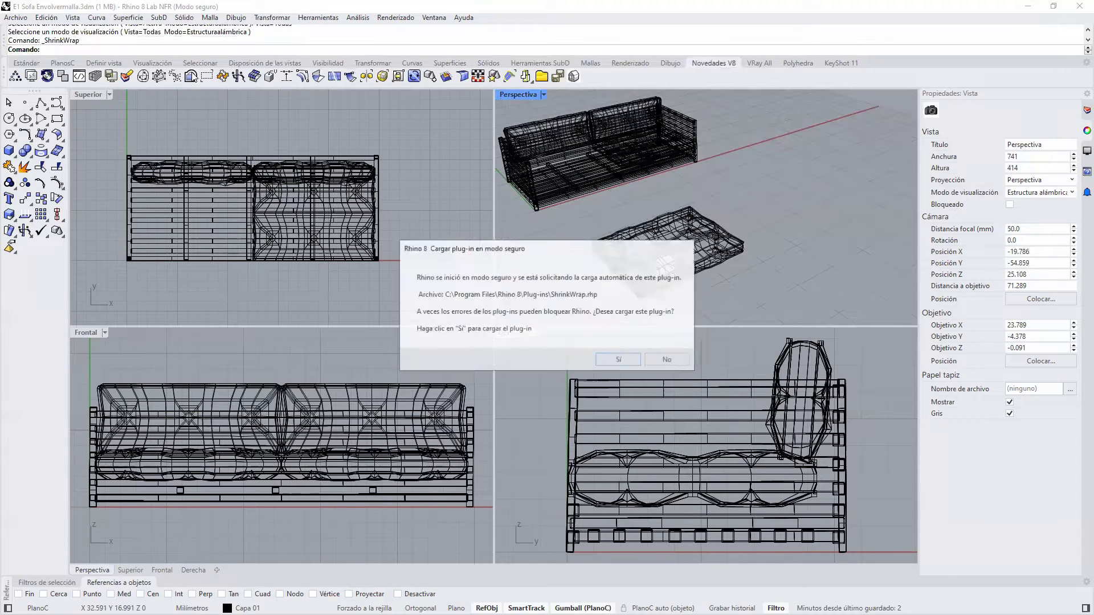
left_click(624, 360)
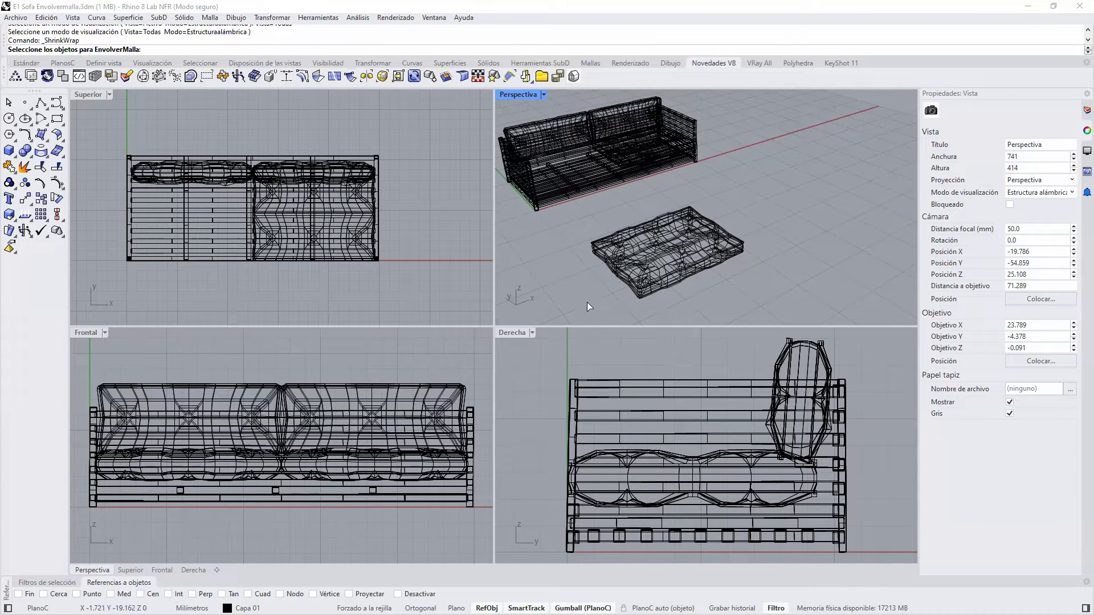
left_click_drag(562, 309, 638, 290)
left_click_drag(593, 314, 587, 311)
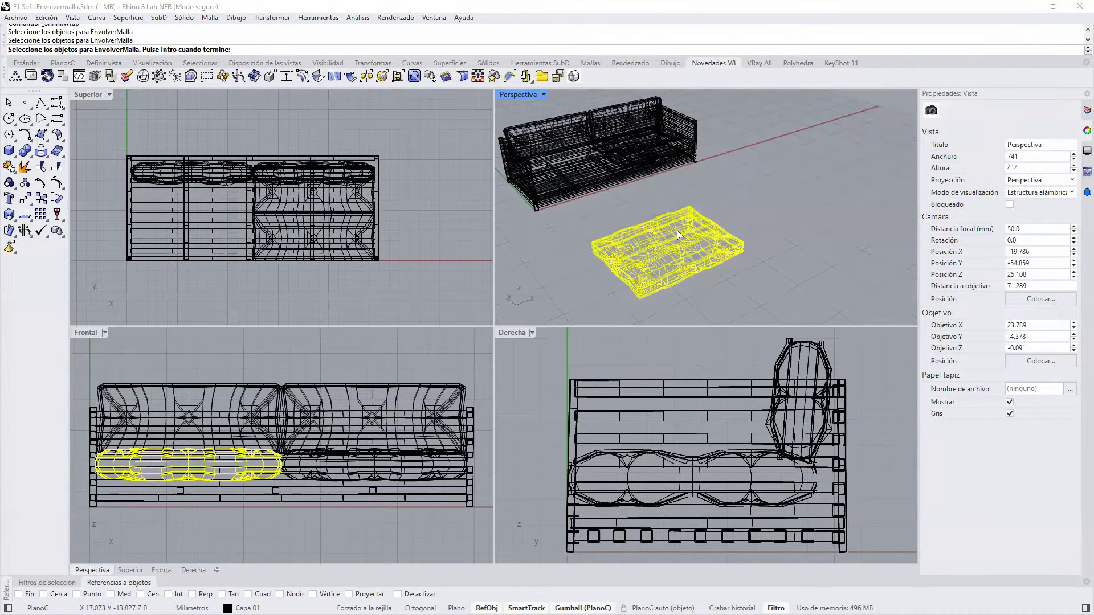
right_click(737, 212)
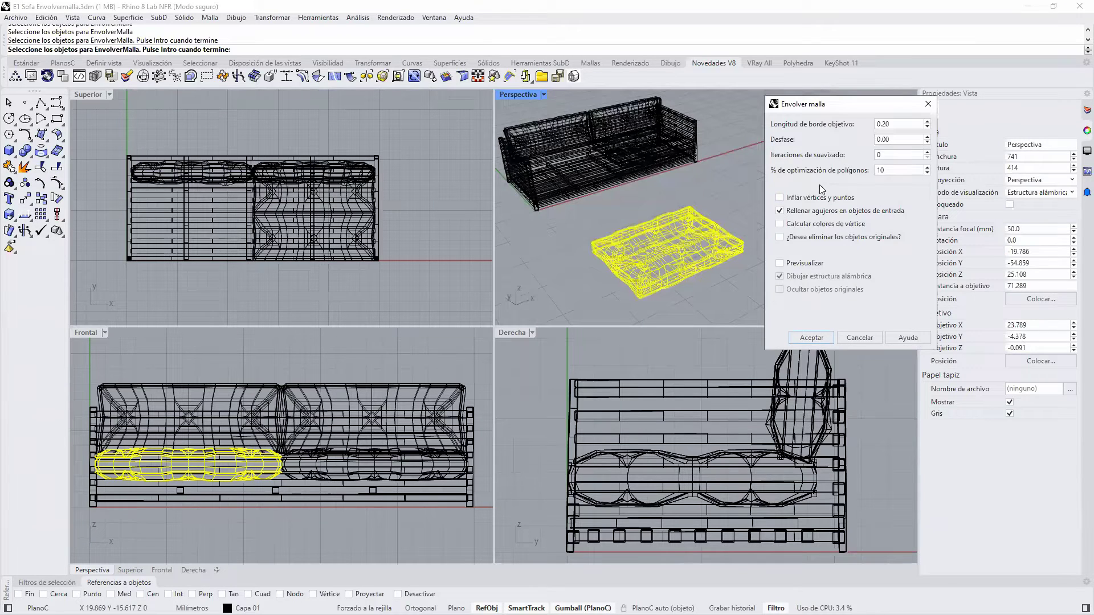
Turn on the preview of the cushion's wrapped mesh and hide the original objects in it.
left_click(779, 262)
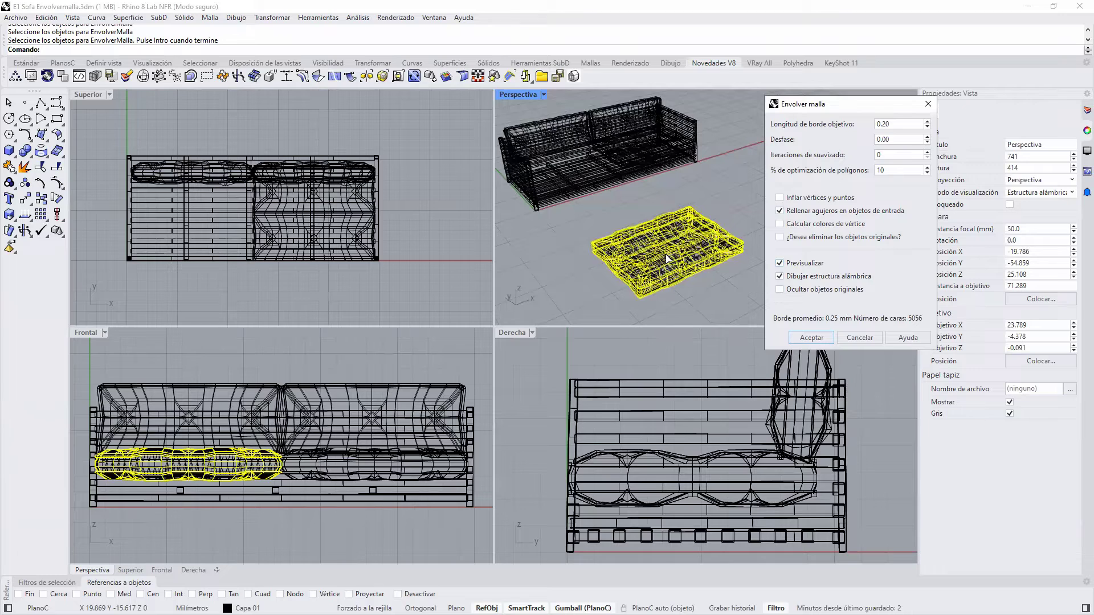
scroll(665, 258, "up", 5)
scroll(655, 248, "down", 2)
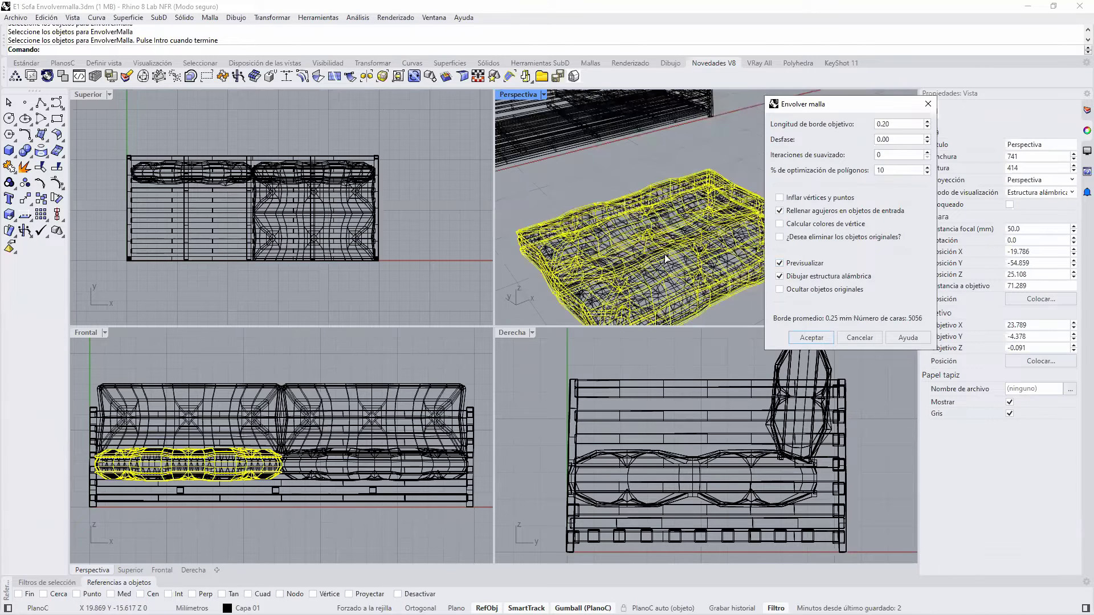
mouse_move(653, 244)
right_mouse_down()
mouse_move(650, 233)
mouse_move(655, 248)
right_mouse_up()
left_click_drag(900, 124, 853, 127)
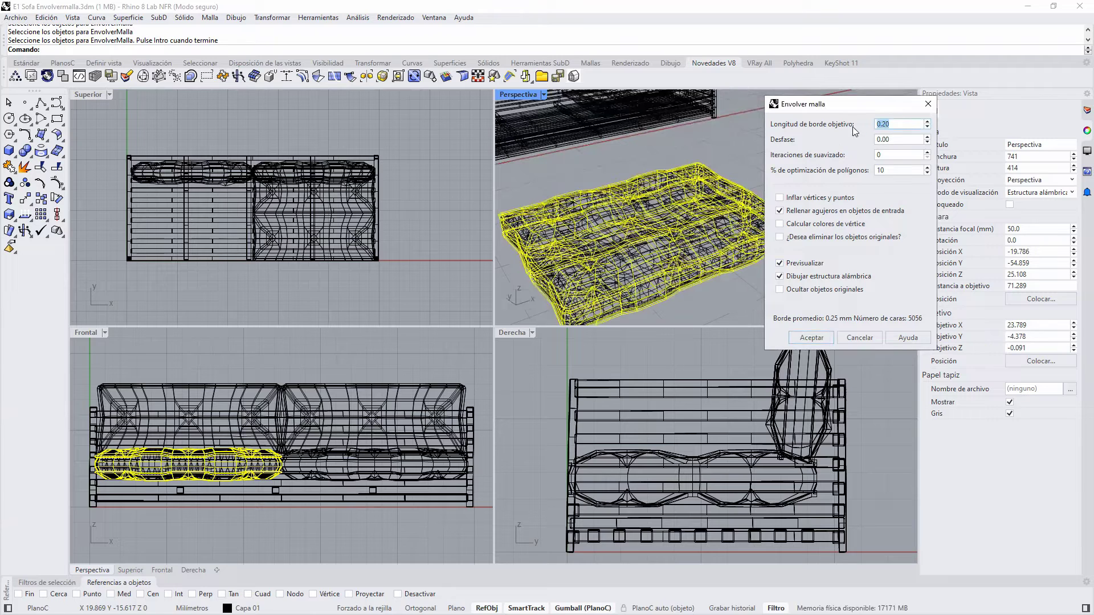
left_click(778, 291)
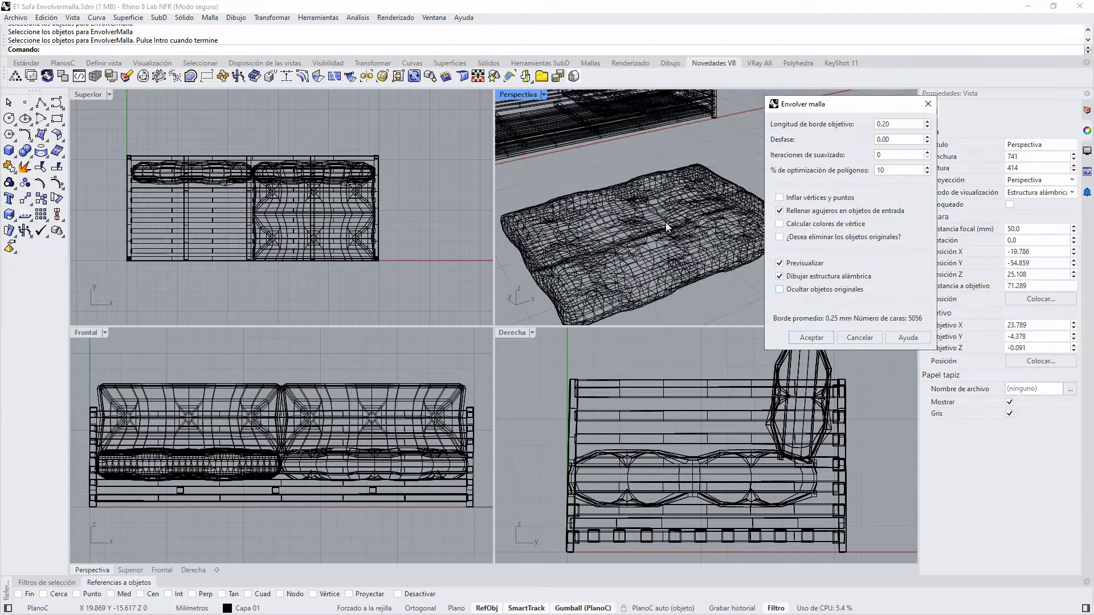
left_click(779, 290)
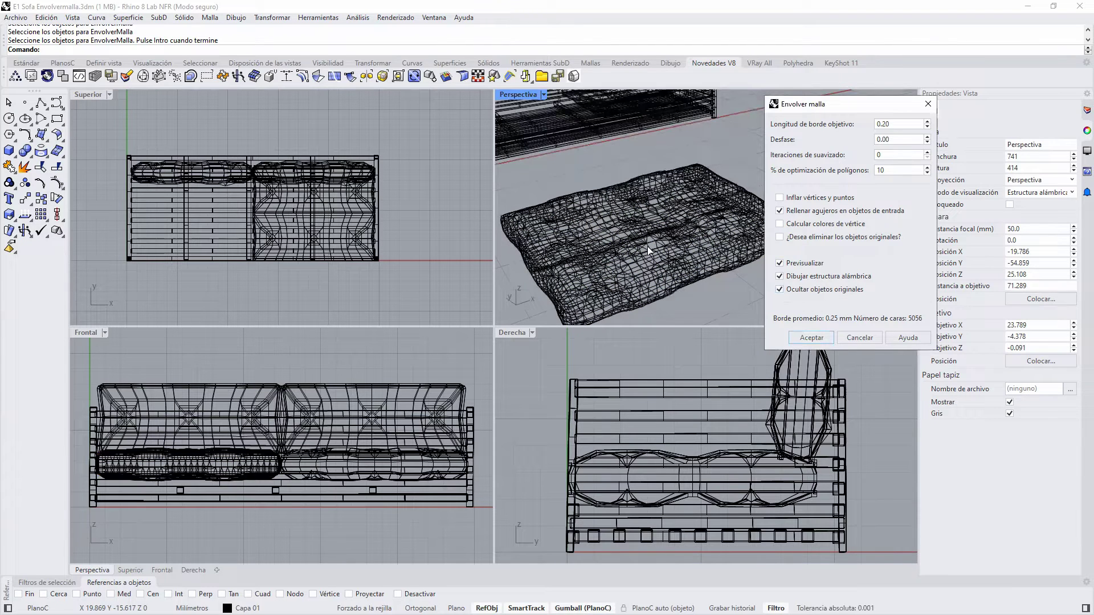
Try a target edge length of 1.00 for the cushion's wrapped mesh.
double_click(899, 124)
type("1")
double_click(906, 140)
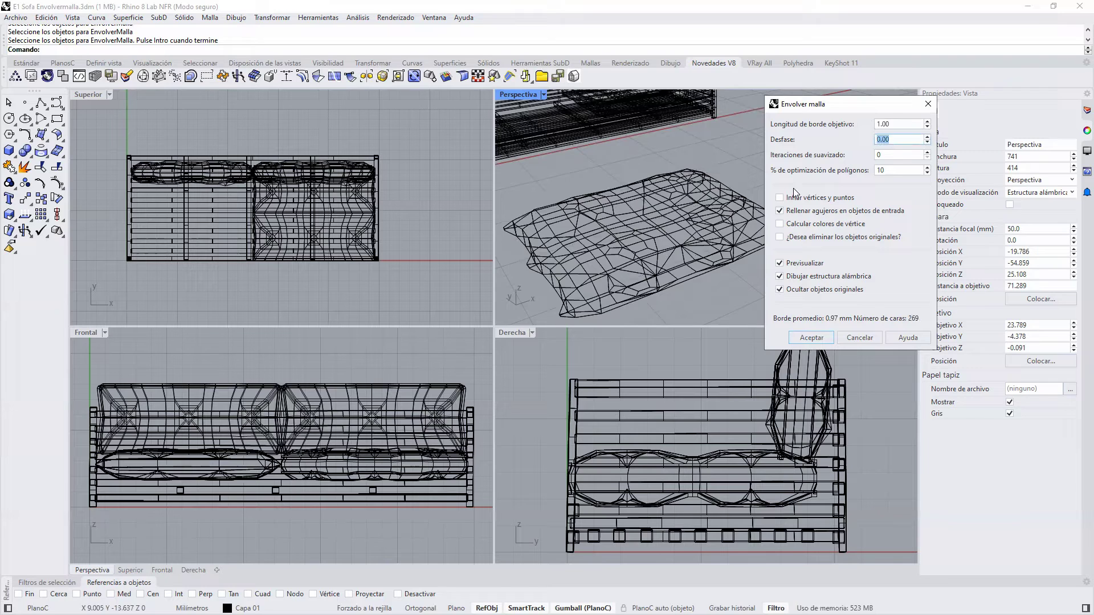
Set the wrapped mesh's target edge length to 0.10.
left_click(889, 127)
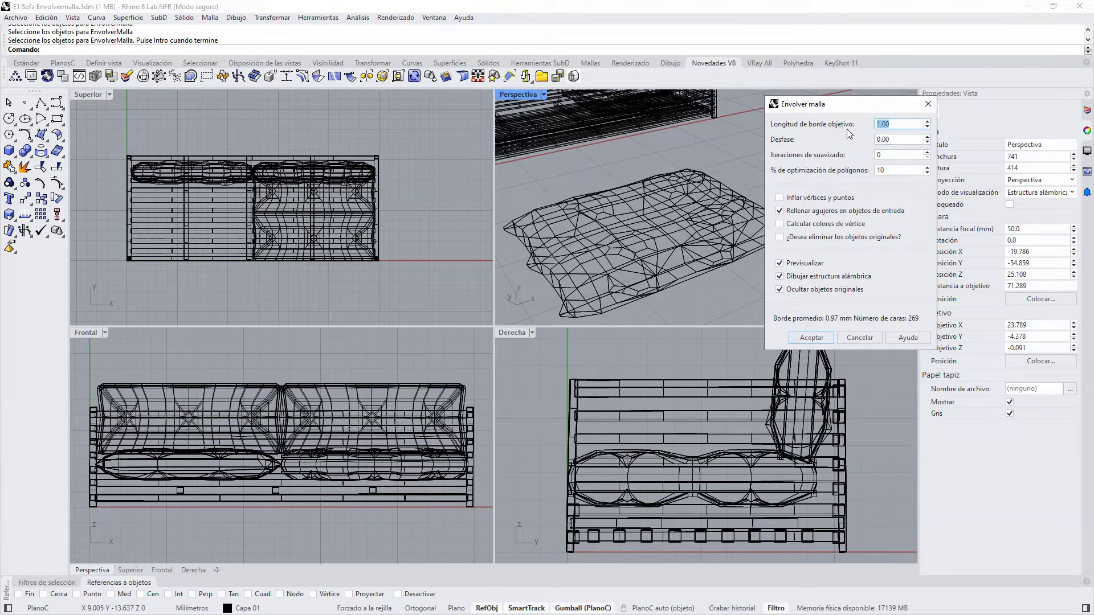
type(".")
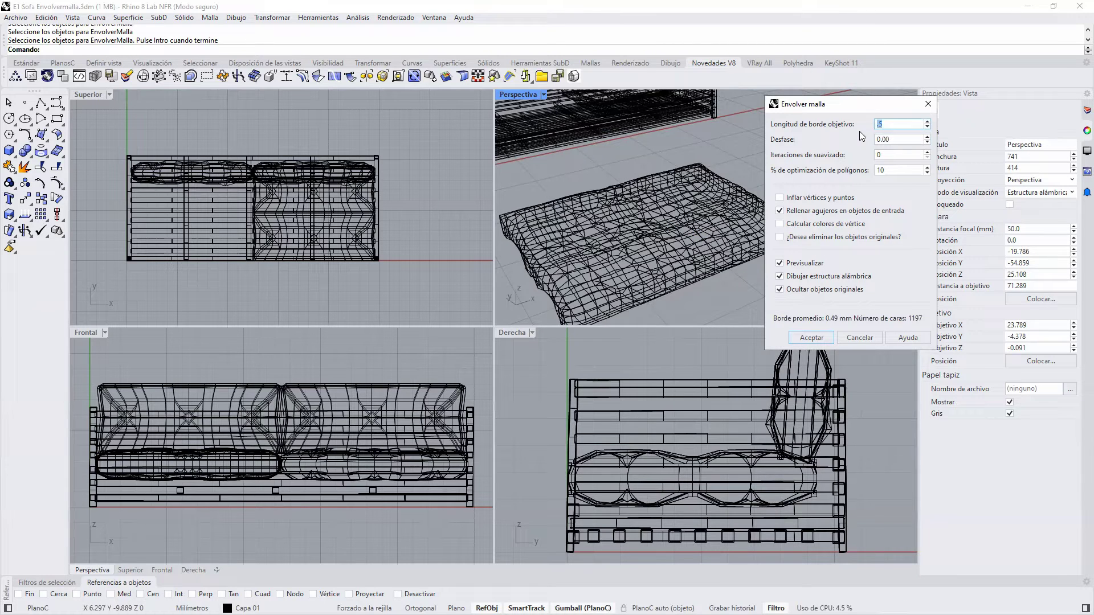
type("1")
key("Tab")
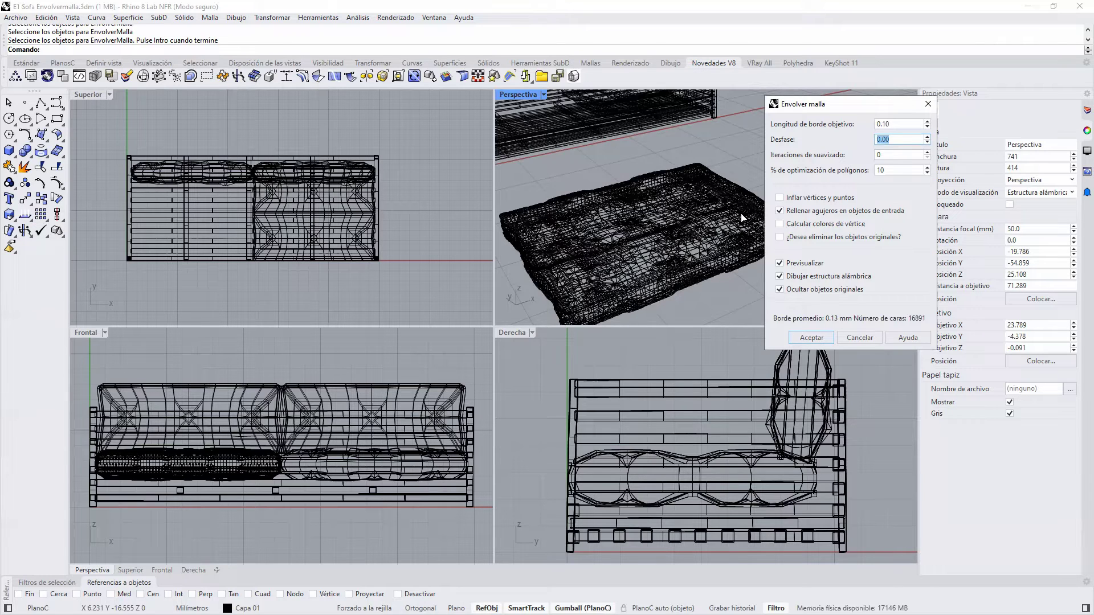
Set the polygon optimization to 50 % and create the wrapped mesh of the cushion.
left_click_drag(895, 172, 831, 183)
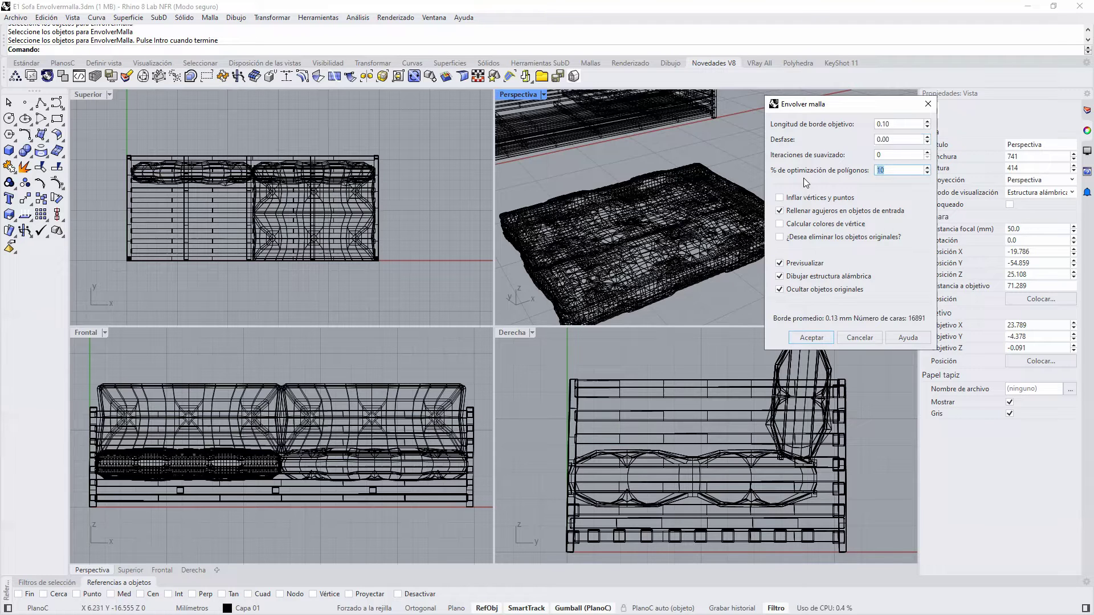
type("50")
key("Return")
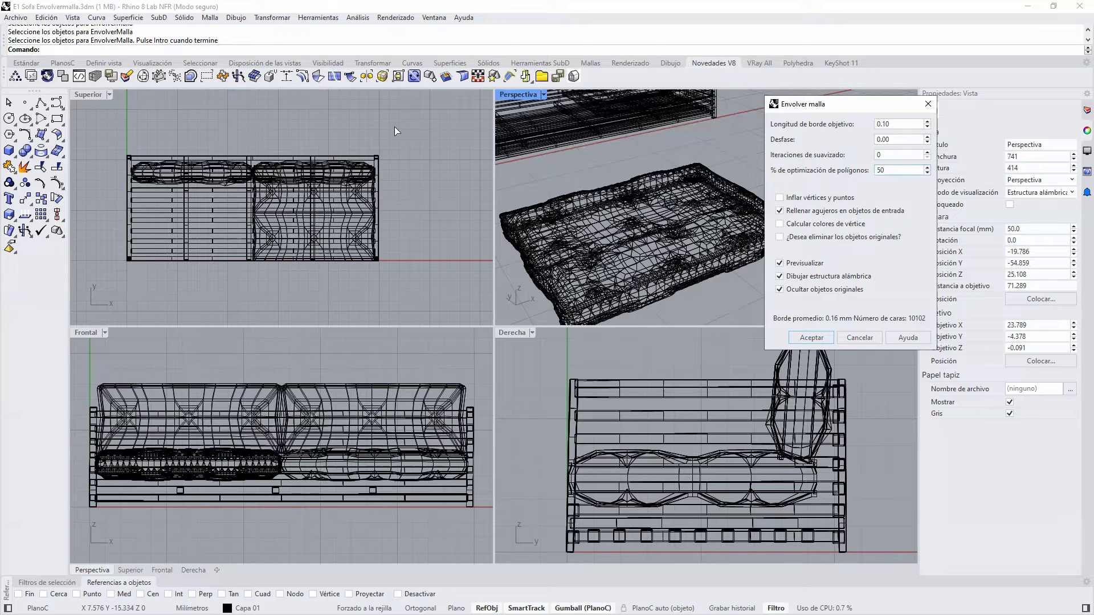
left_click(554, 64)
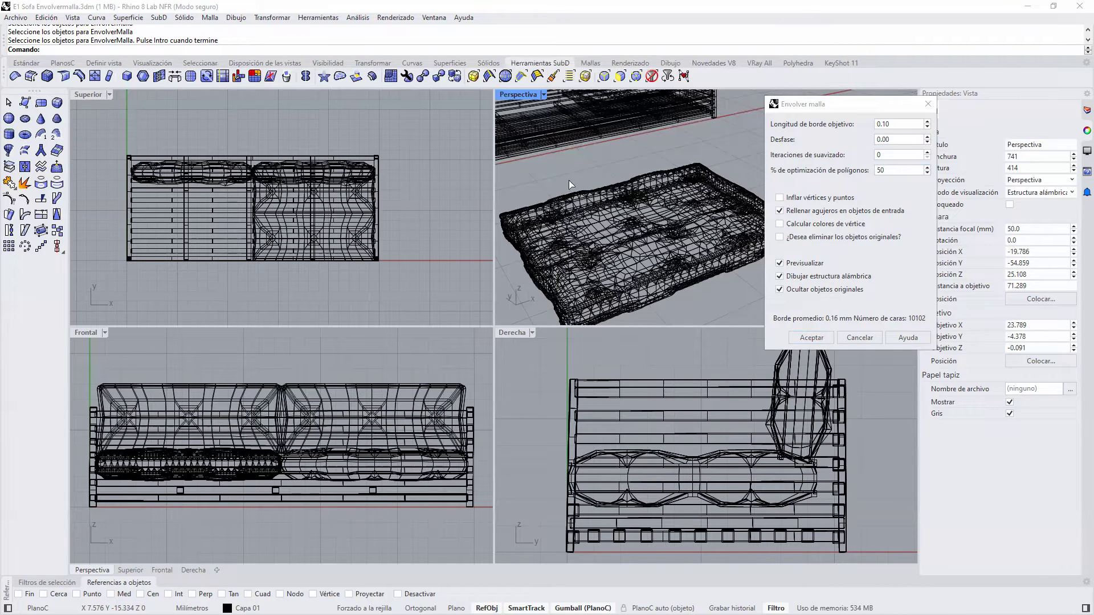
left_click(810, 339)
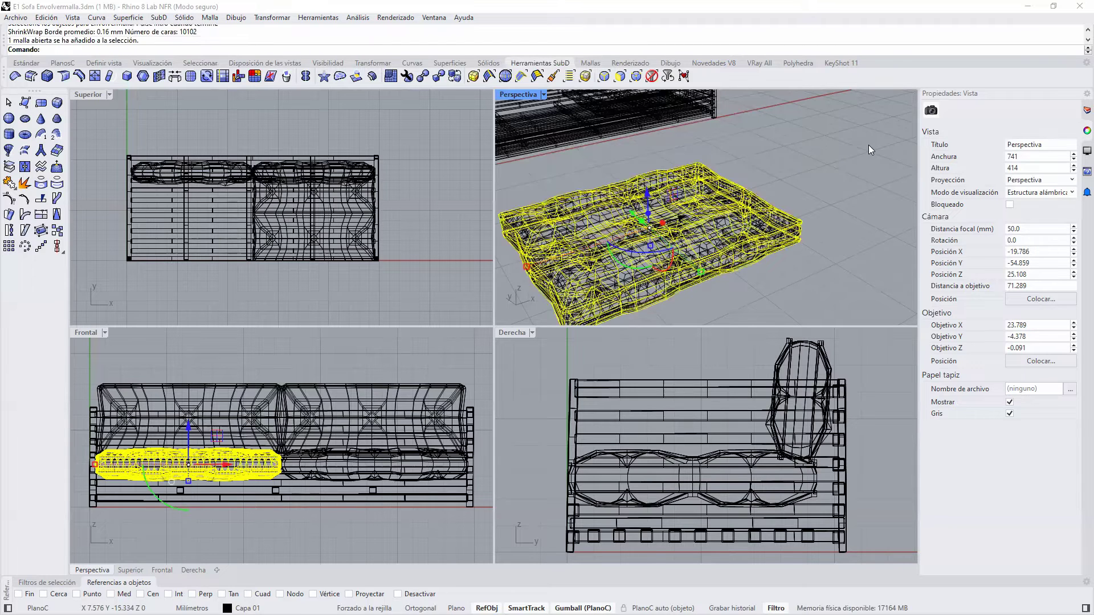
Move the original cushion mesh along the X axis beside the wrapped mesh and clear the selection.
left_click_drag(868, 145, 866, 144)
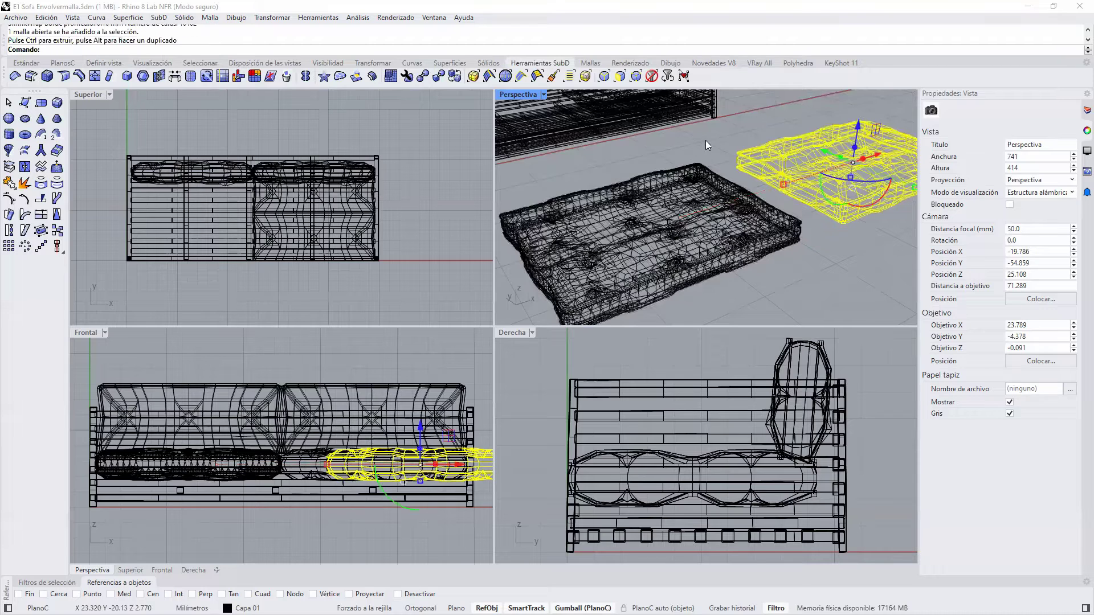
left_click(721, 147)
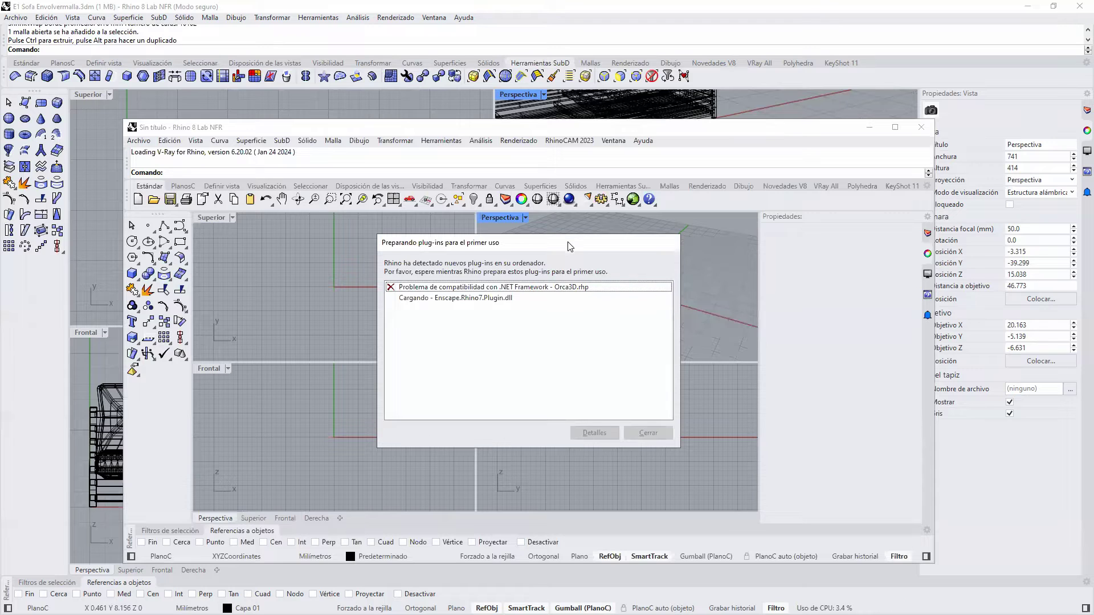
Close the second, untitled Rhino window that is preparing plug-ins and display the Novedades V8 tool set in the sofa model.
left_click(480, 293)
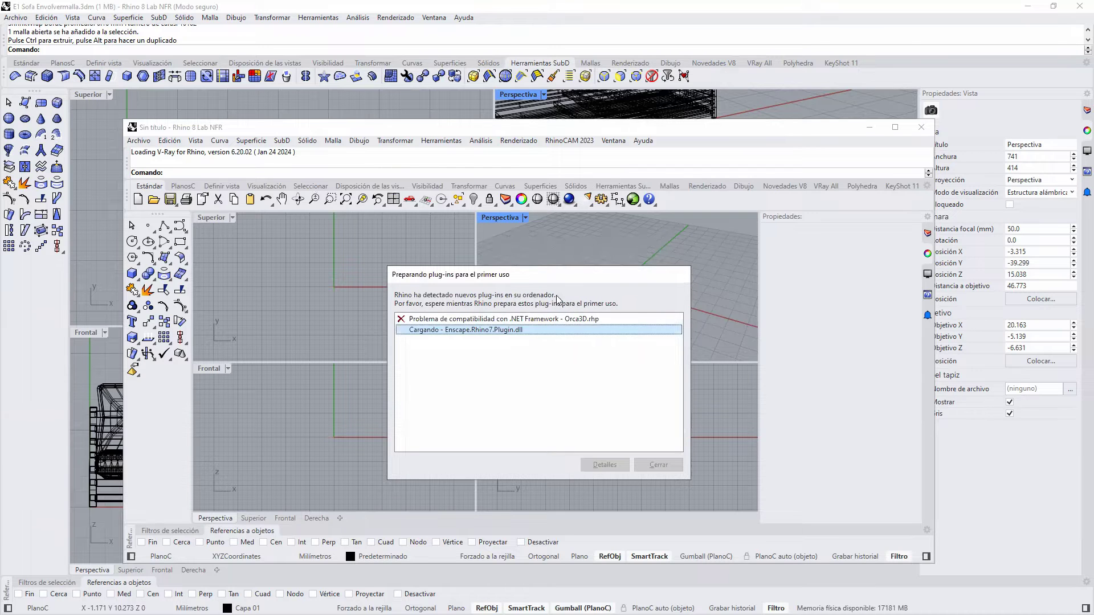
left_click(923, 130)
scroll(675, 205, "down", 2)
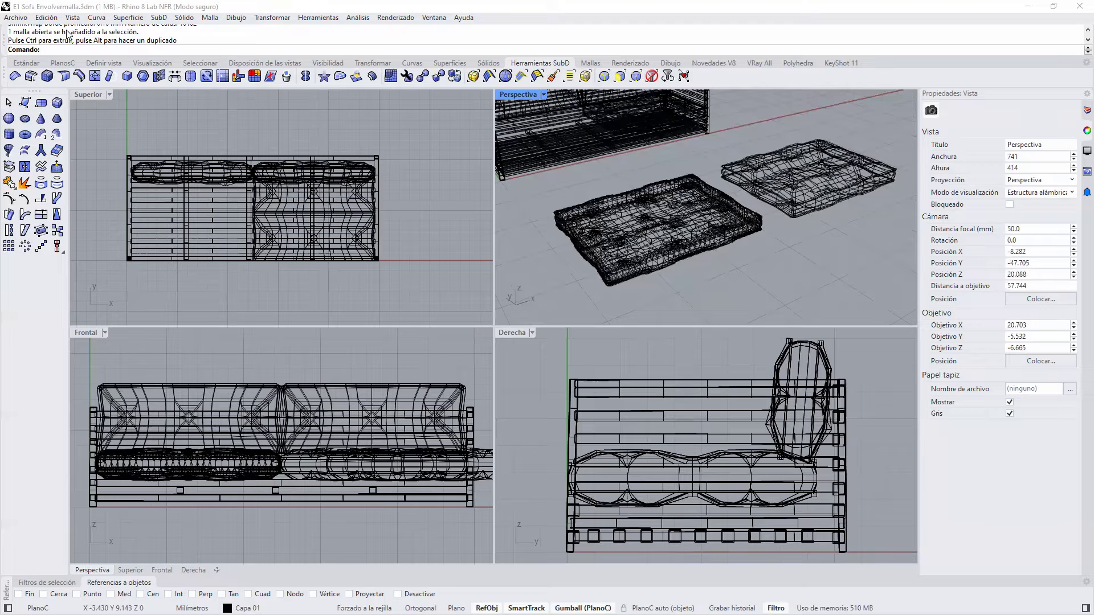
left_click(713, 63)
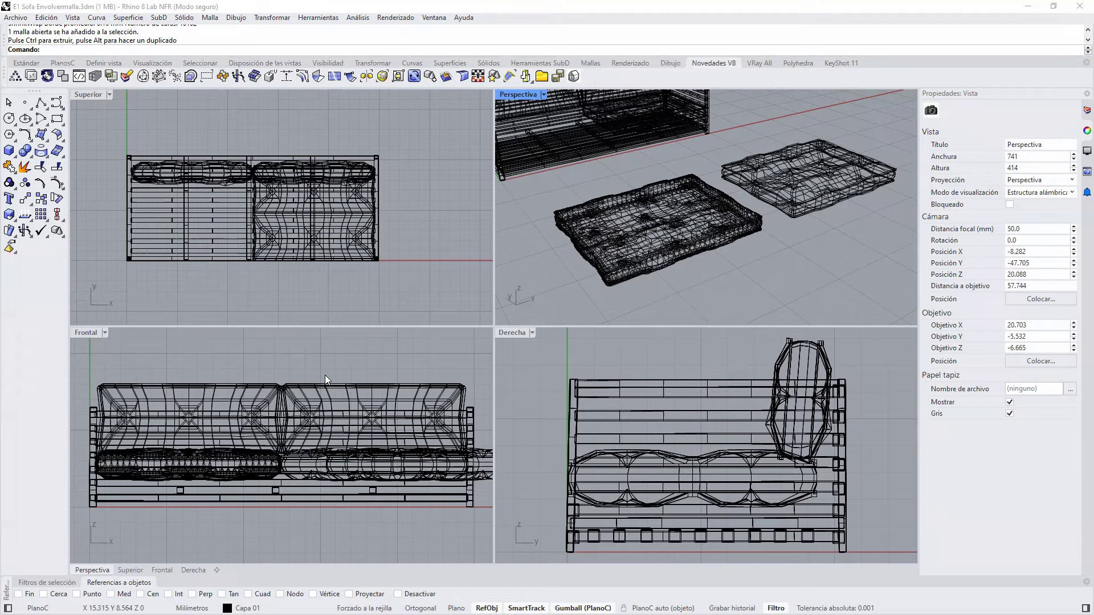
Switch to the slide presentation and advance past the Envolvermalla description slide.
key("alt+Tab")
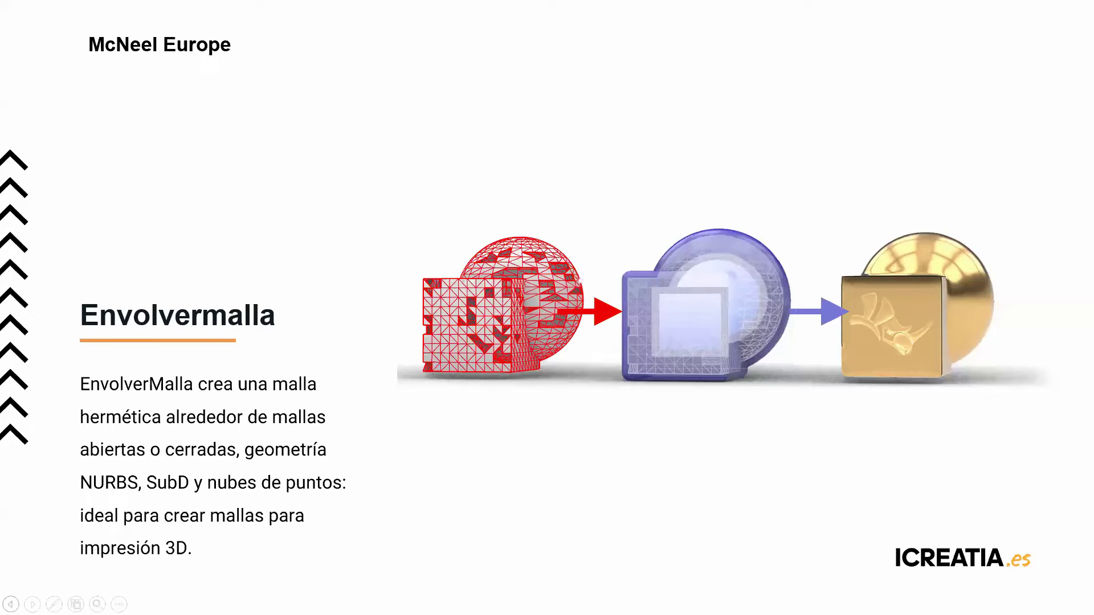
key("Right")
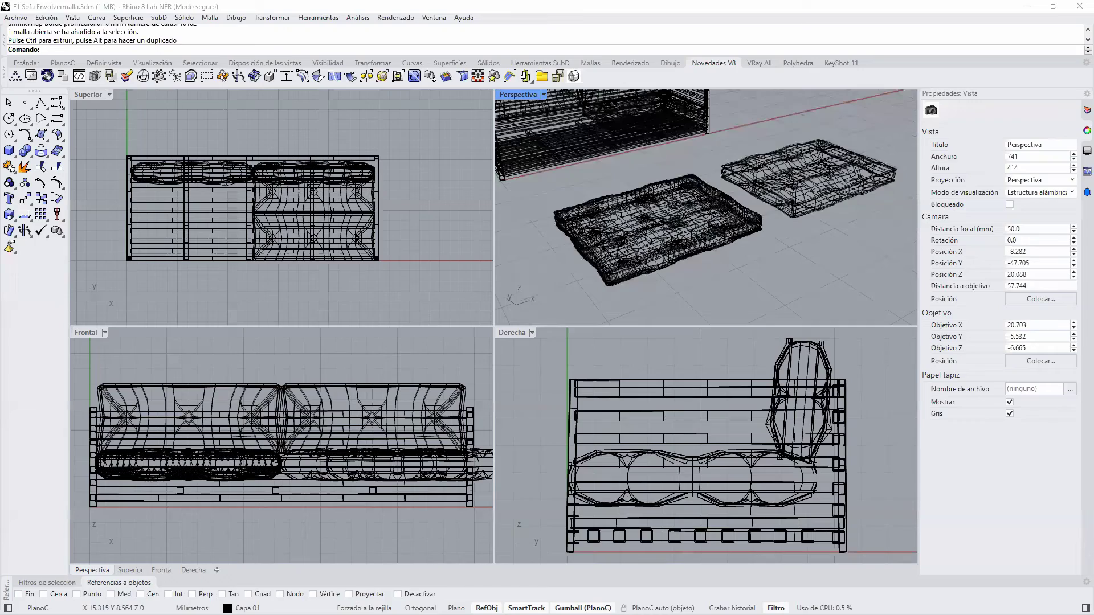
Open the exercise file E2 Nube de puntos.3dm from Docs ejercicios without saving the changes to the sofa model.
left_click(22, 22)
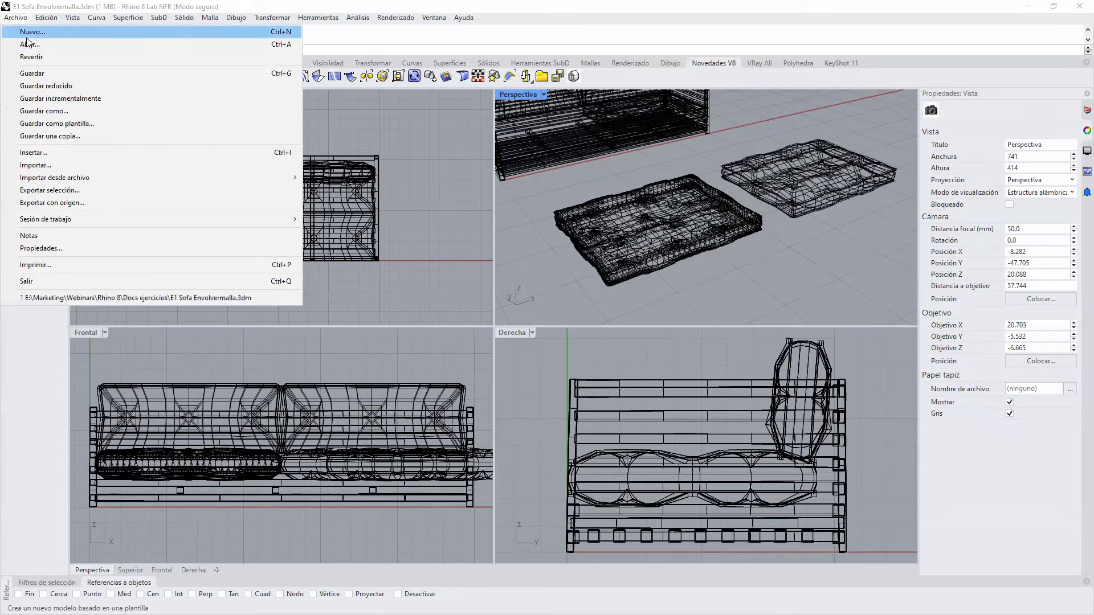
left_click(44, 44)
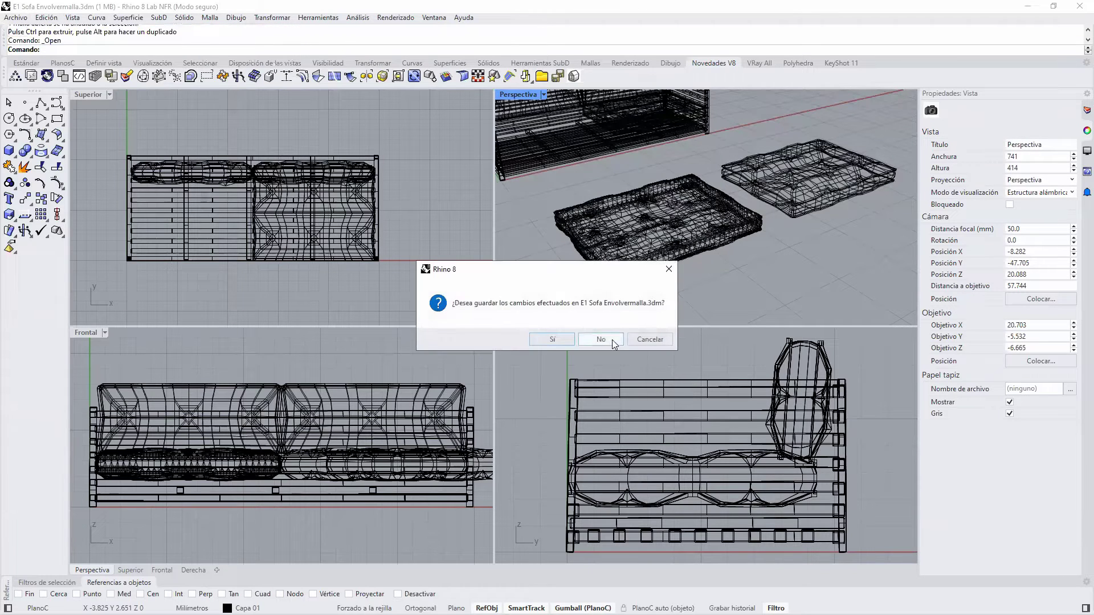
left_click(612, 338)
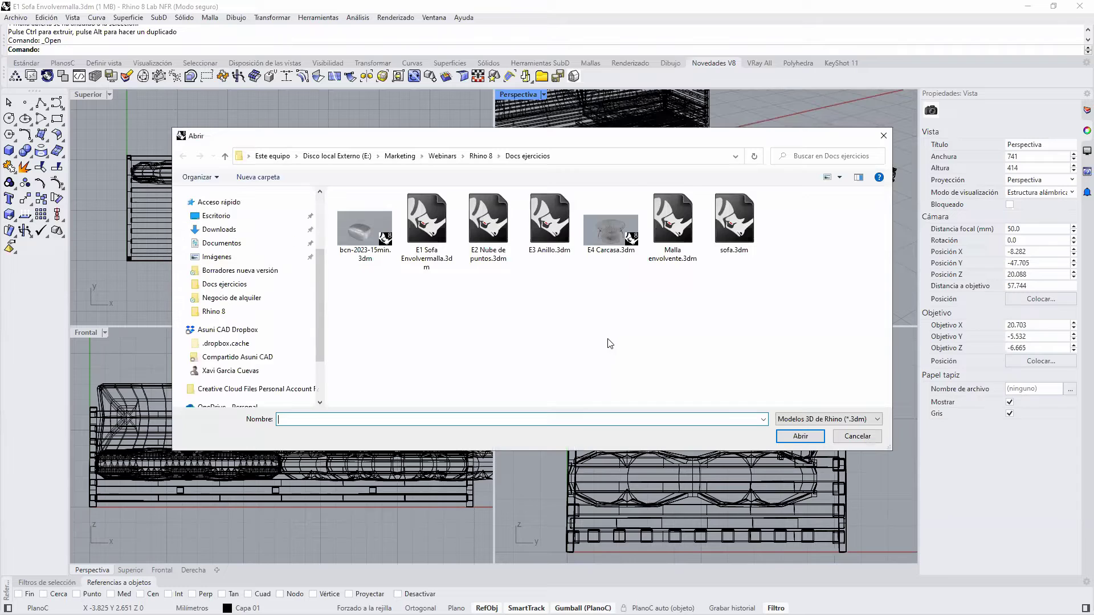
double_click(494, 221)
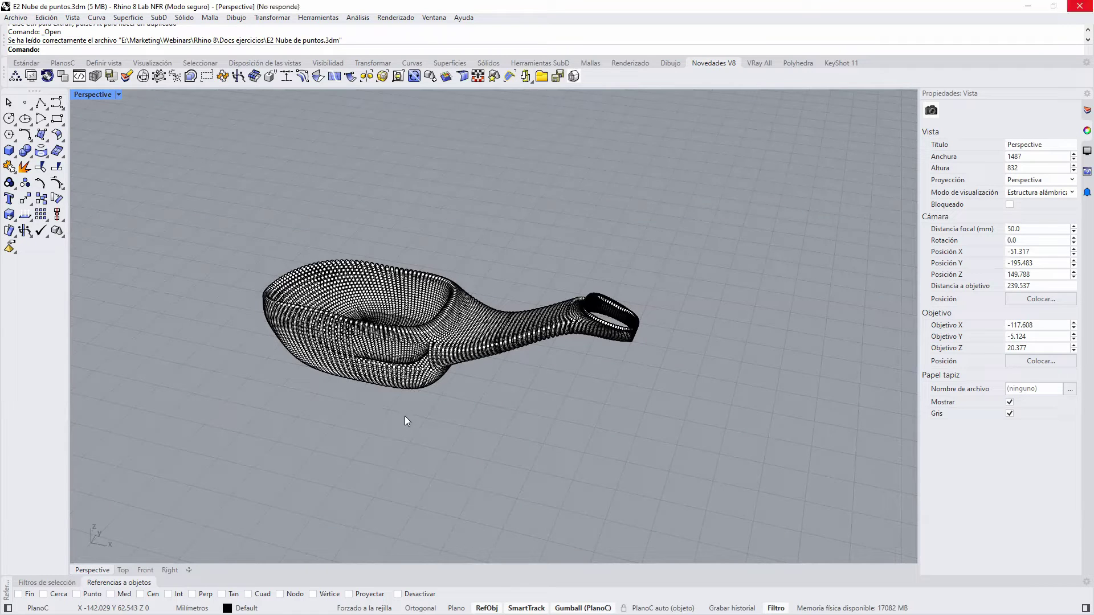
Examine the scoop-shaped point cloud from above, below and the side, and clear the partial point selection.
right_click_drag(495, 422, 313, 378)
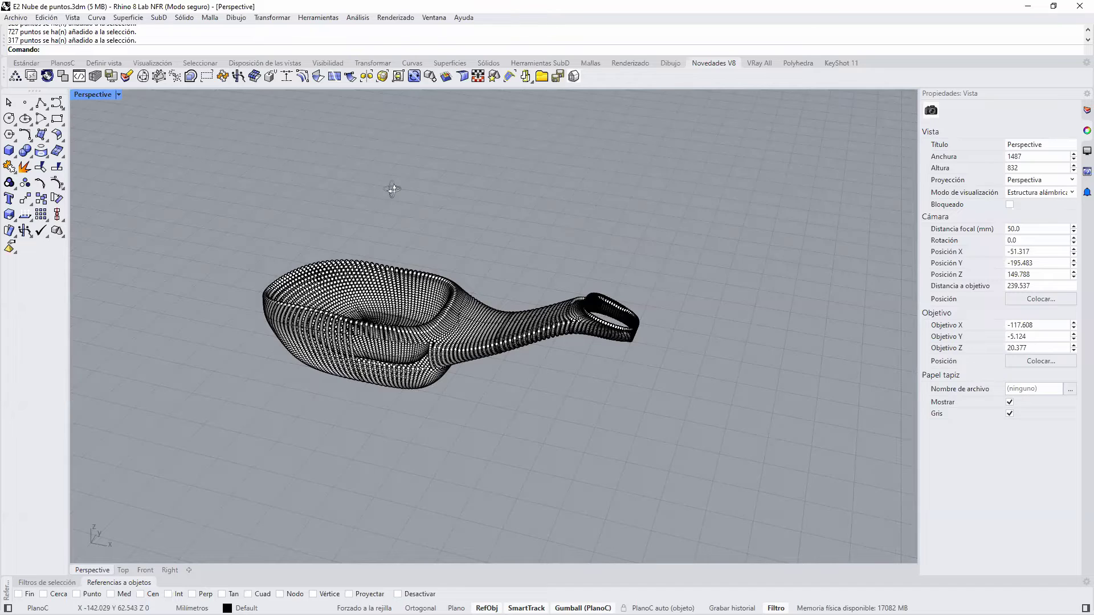
right_click_drag(392, 189, 384, 193)
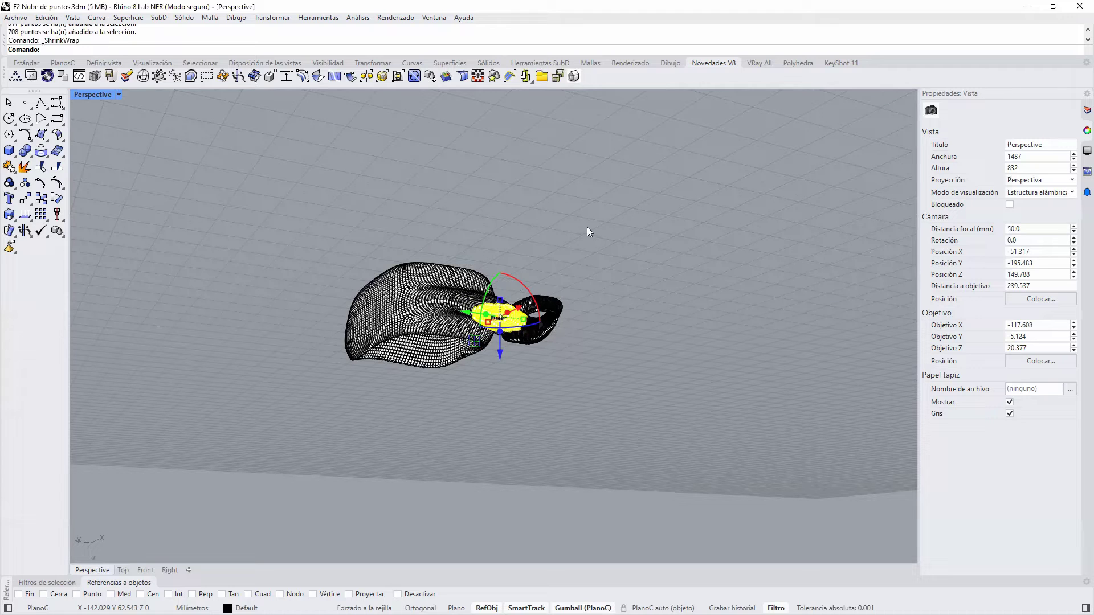
key("Escape")
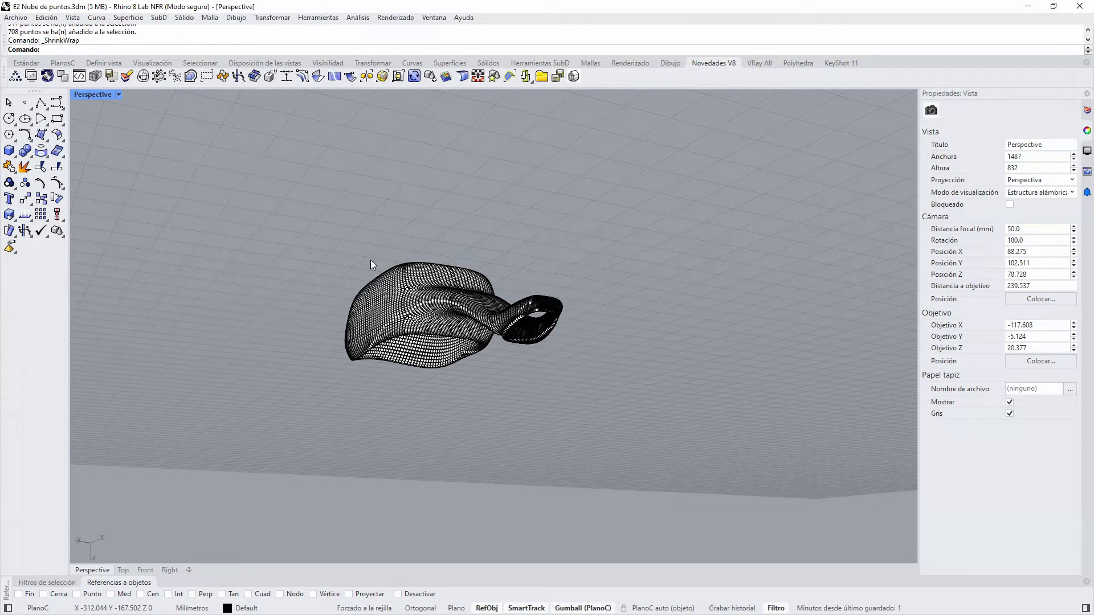
right_click_drag(371, 259, 361, 271)
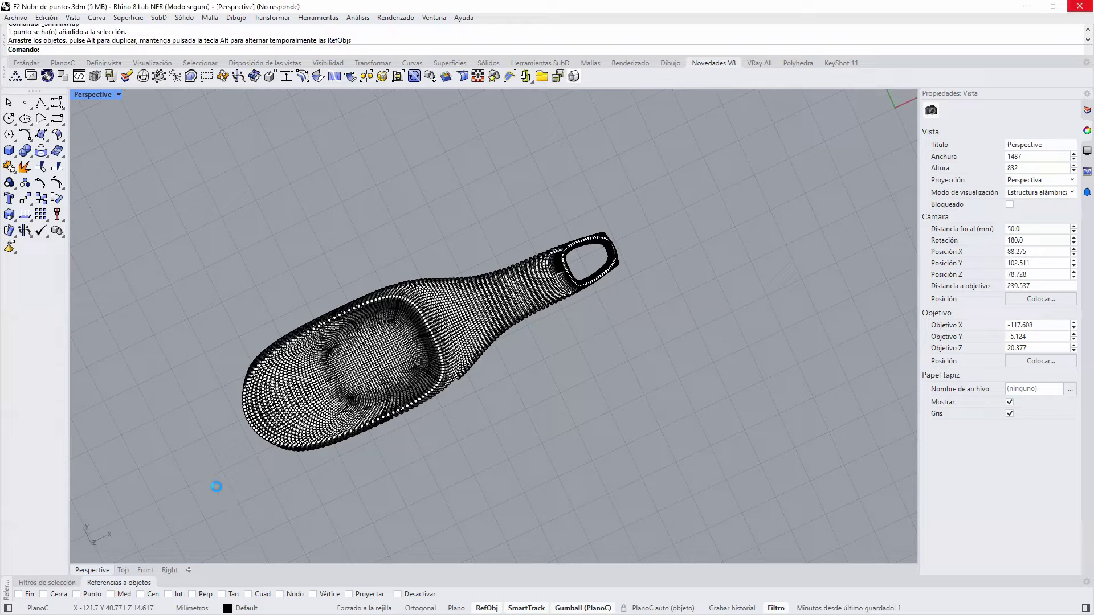
right_click_drag(216, 487, 359, 449)
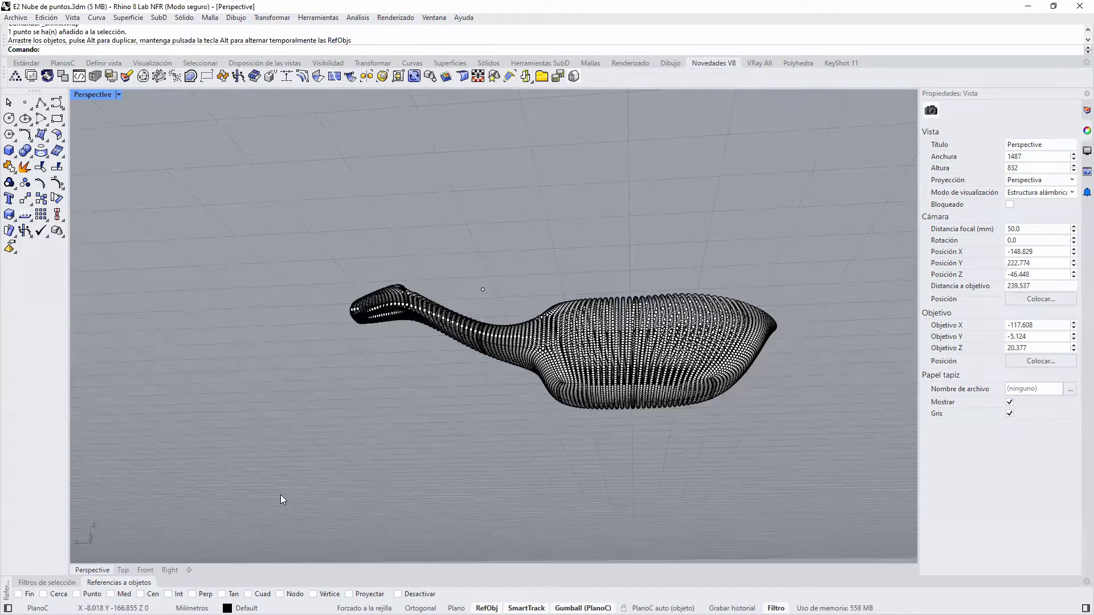
Wrap all points of the scoop's point cloud with EnvolverMalla (ShrinkWrap), using a target edge length of 1.53 and previewing the mesh.
left_click_drag(280, 494, 867, 177)
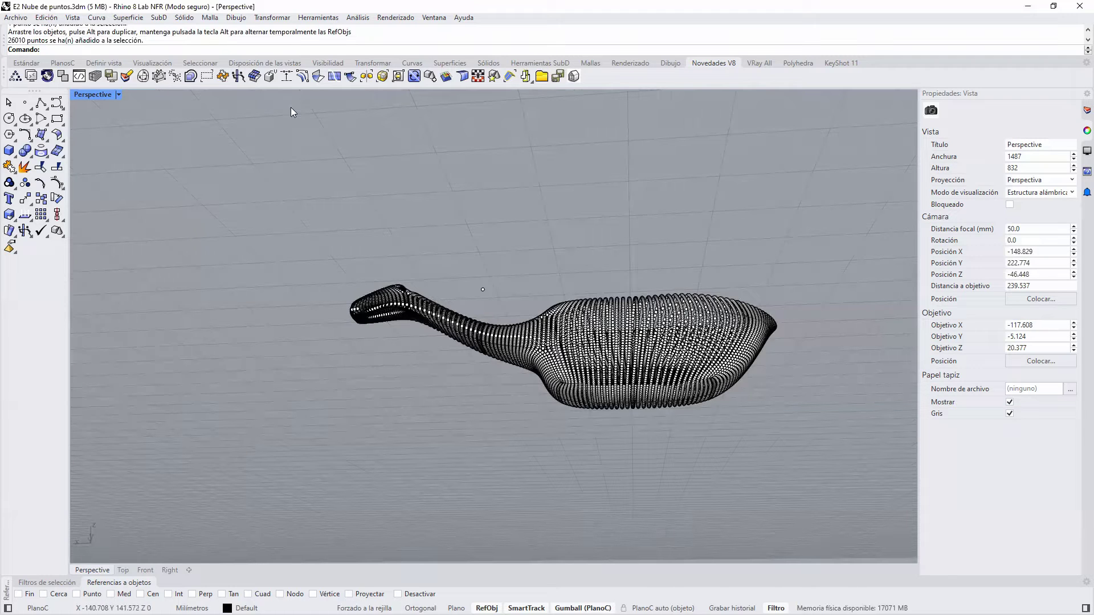
left_click(190, 76)
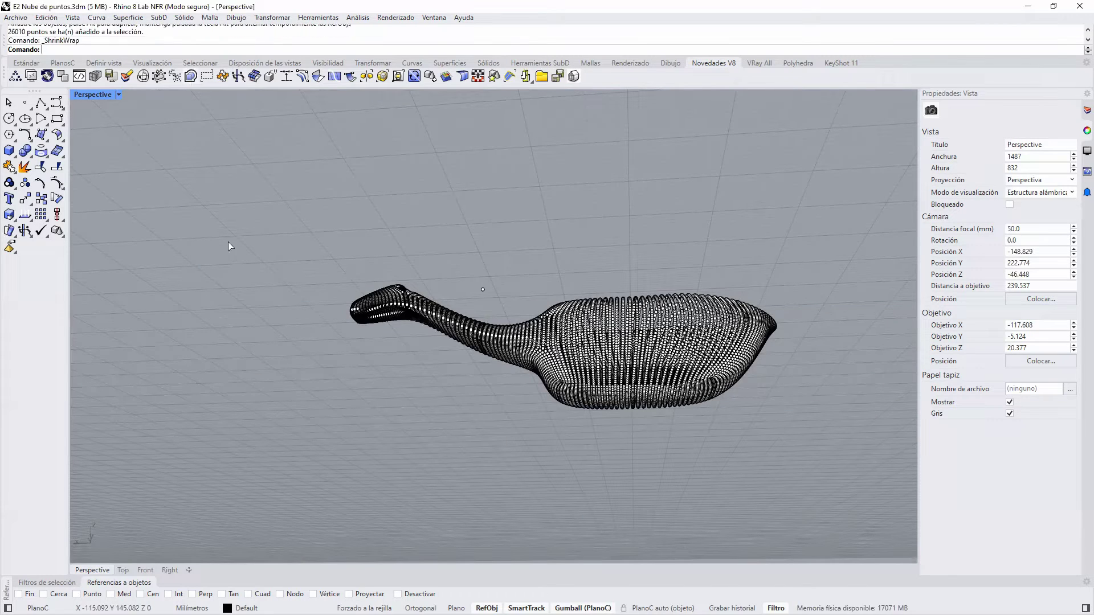
left_click_drag(238, 468, 806, 226)
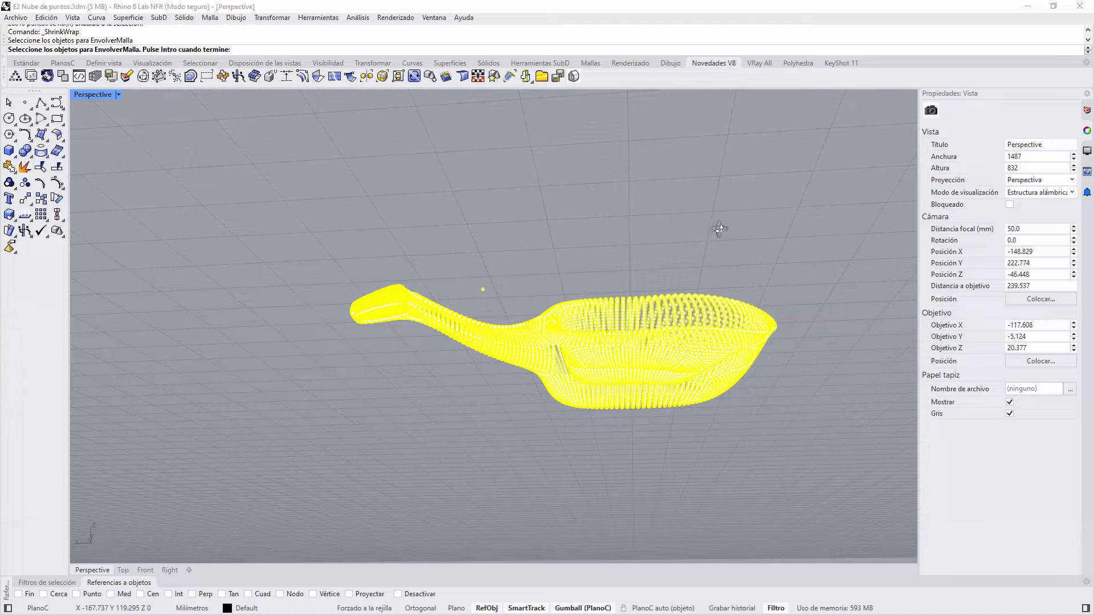
key("Down")
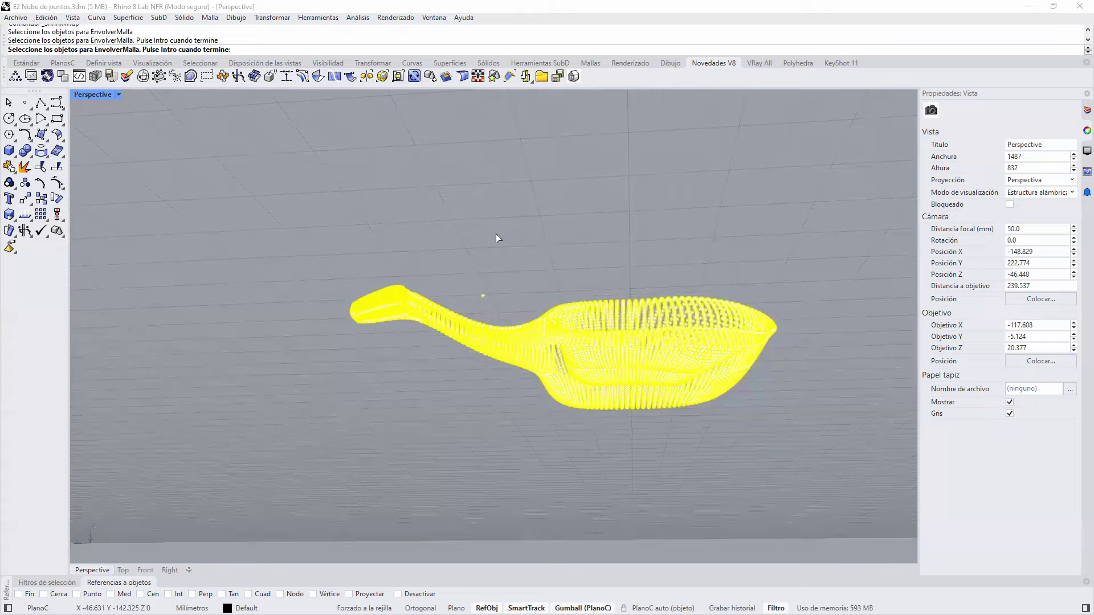
key("Down")
key("Down")
key("Down")
key("Return")
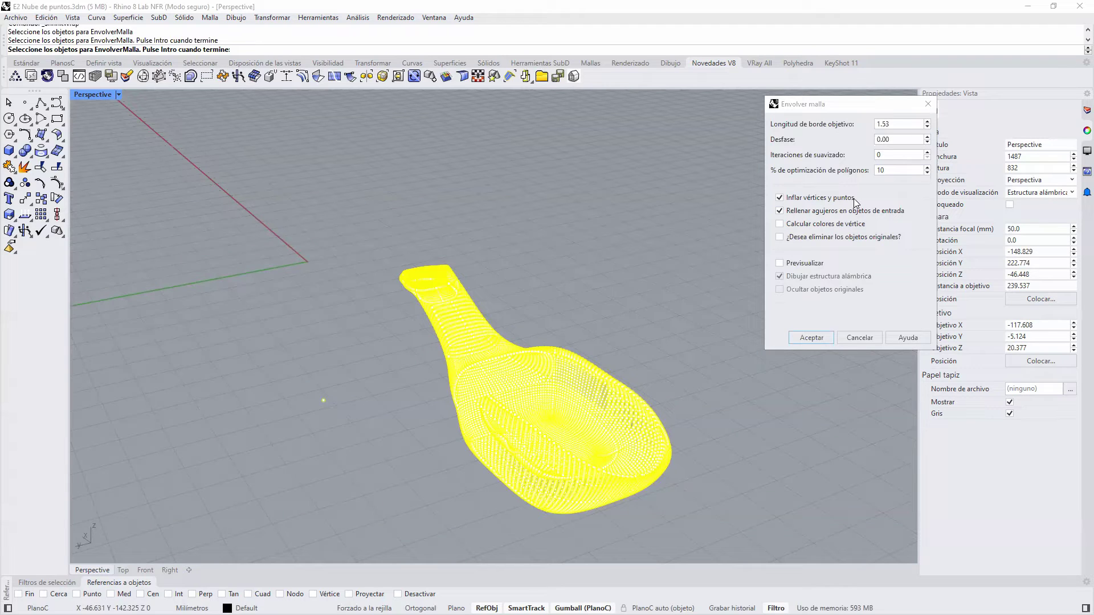
left_click(780, 263)
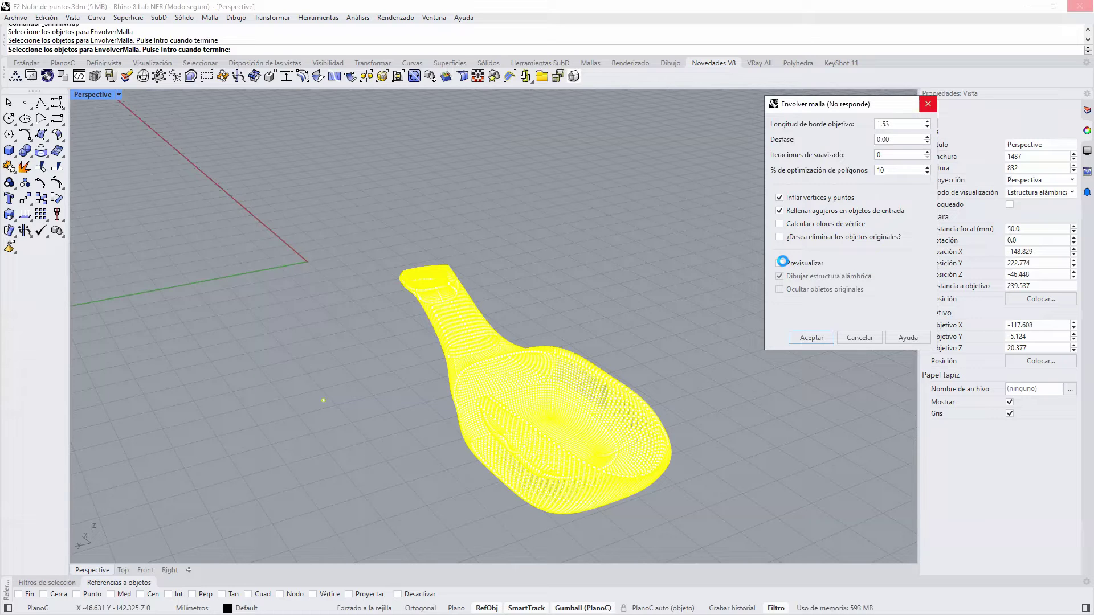
key("Escape")
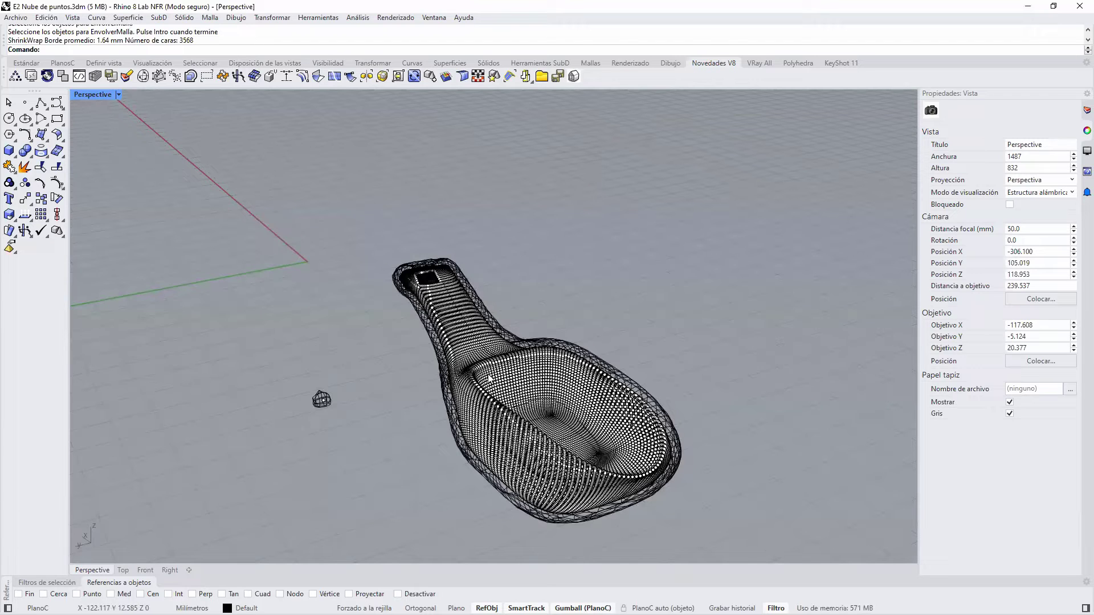
Move the scoop's wrapped mesh along the Y axis, clear of the original point cloud.
left_click(445, 368)
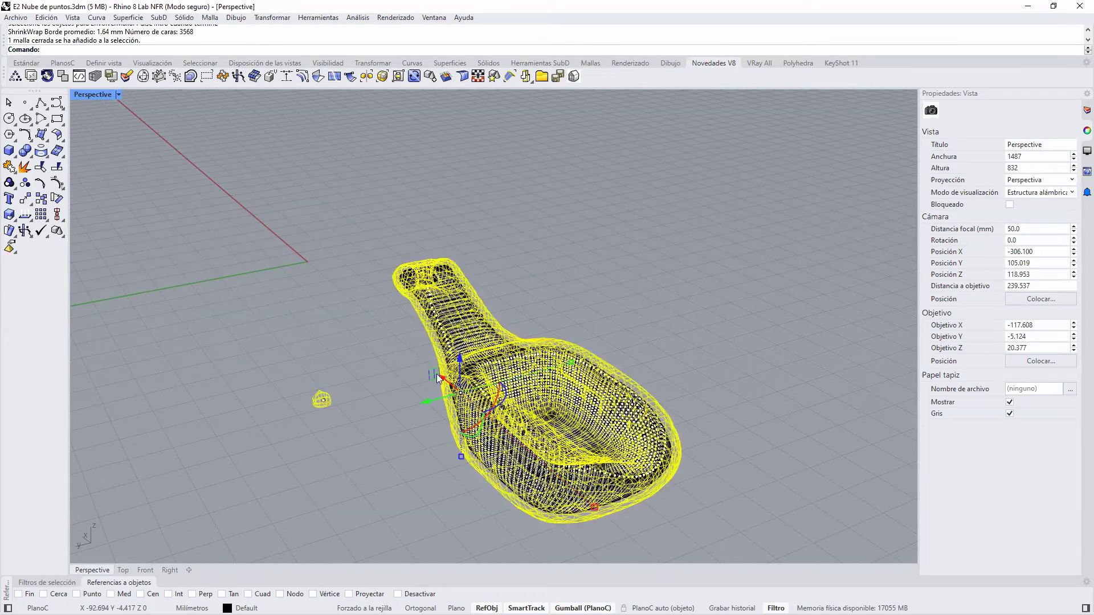
left_click_drag(426, 401, 265, 428)
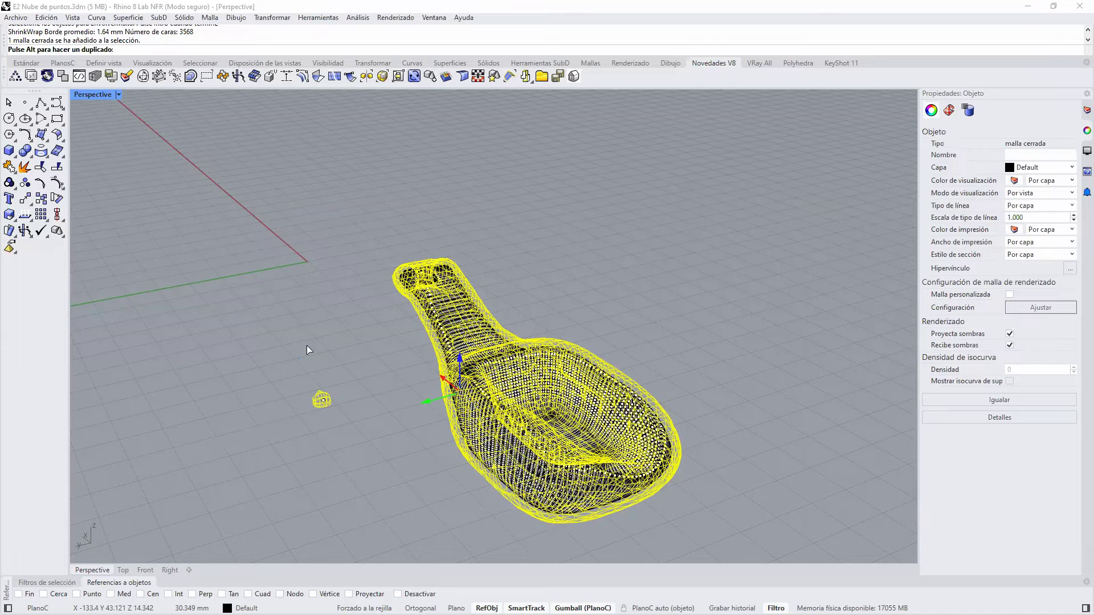
left_click_drag(306, 345, 178, 343)
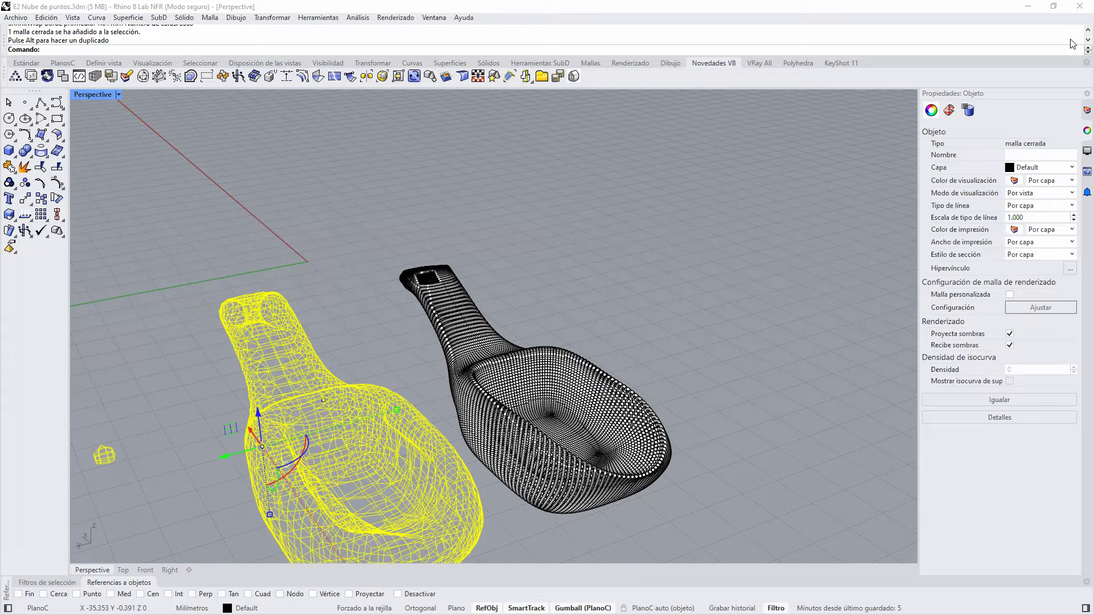
Close Rhino without saving the changes to E2 Nube de puntos.3dm.
left_click(1078, 8)
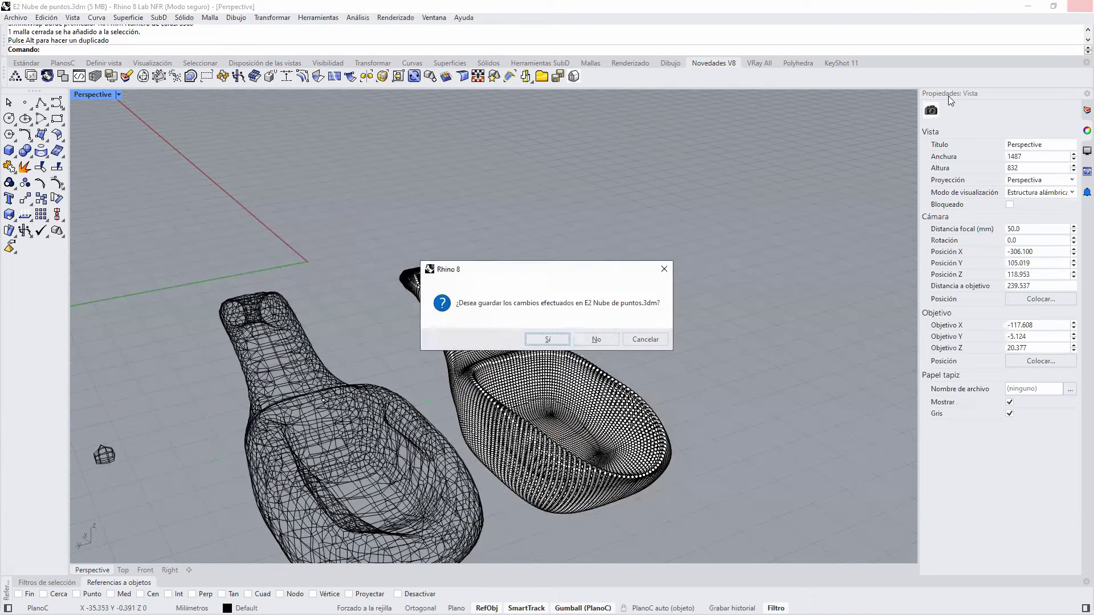
left_click(596, 339)
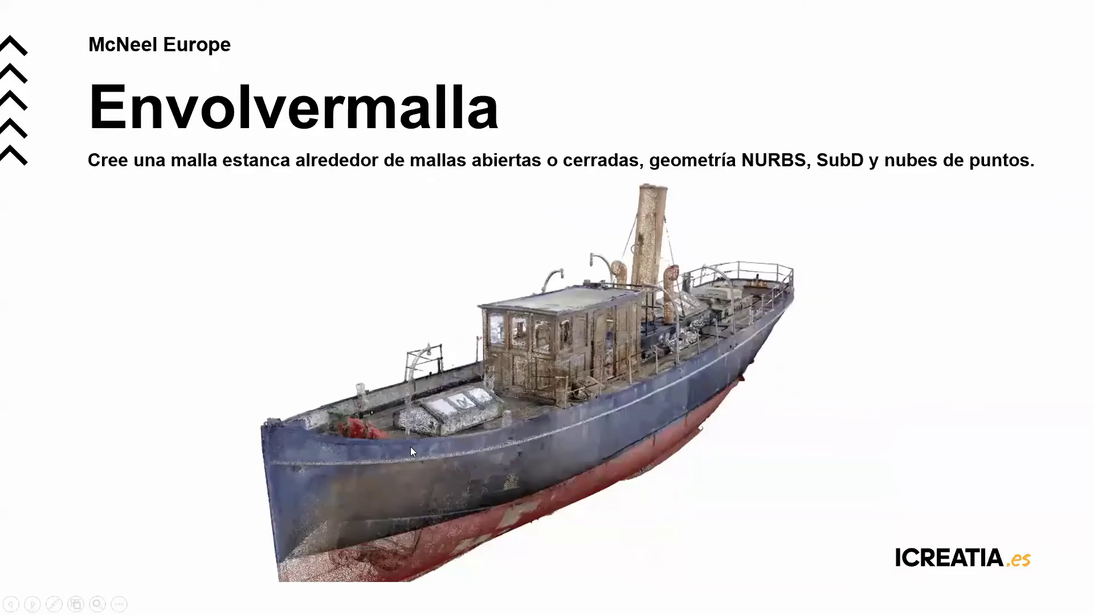
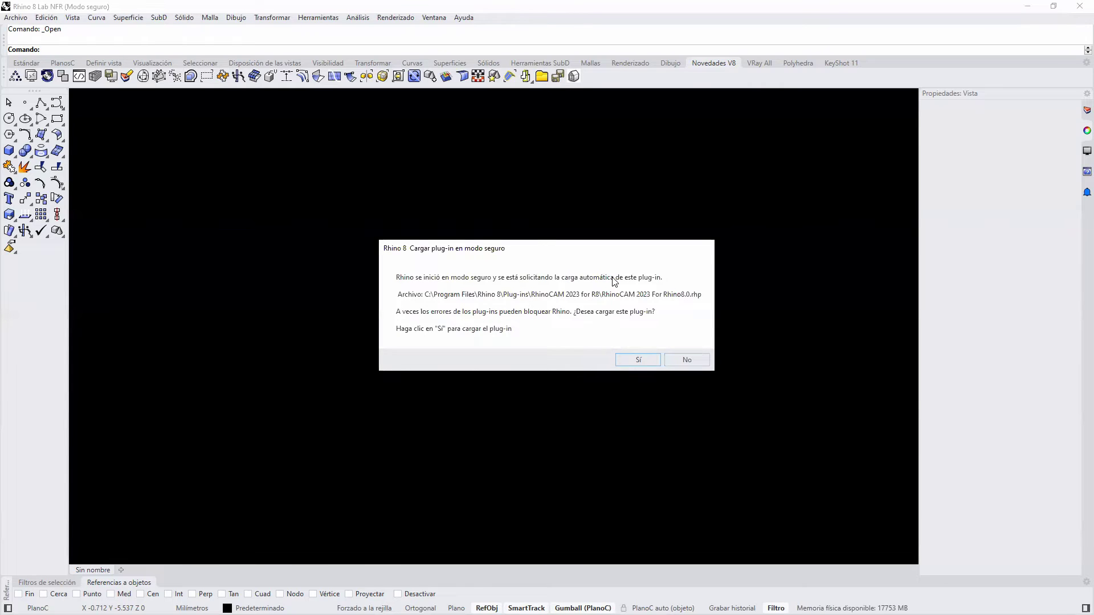
Finish opening E3 Anillo.3dm in safe mode, declining the RhinoCAM 2023 and RhinoArt1FileExporter plug-ins, loading V-Ray and dismissing the plug-in errors.
left_click(686, 360)
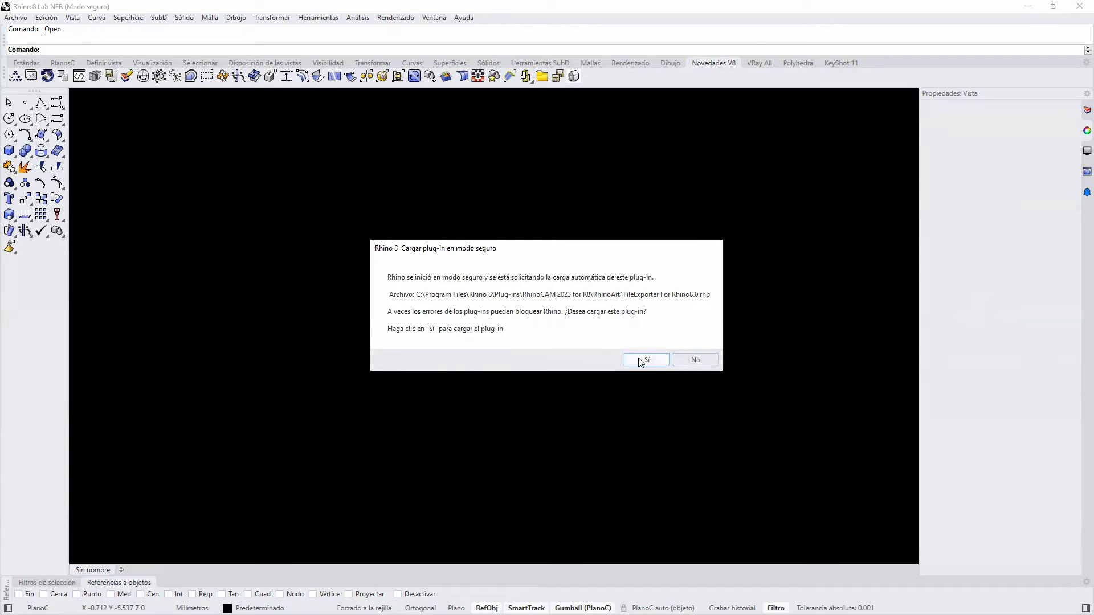
left_click(689, 359)
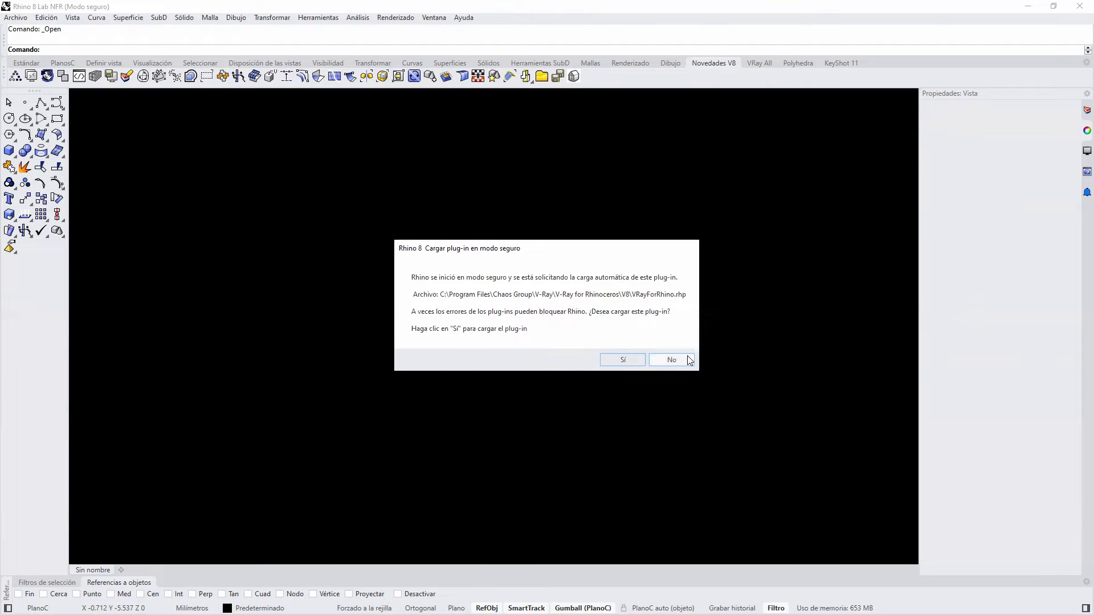
left_click(636, 364)
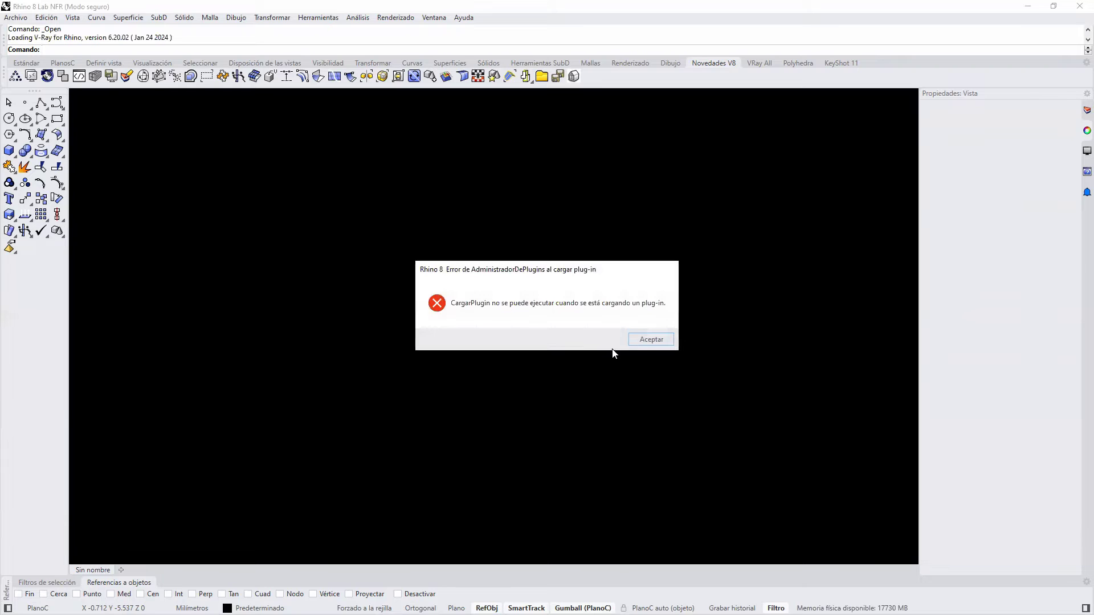
left_click(653, 340)
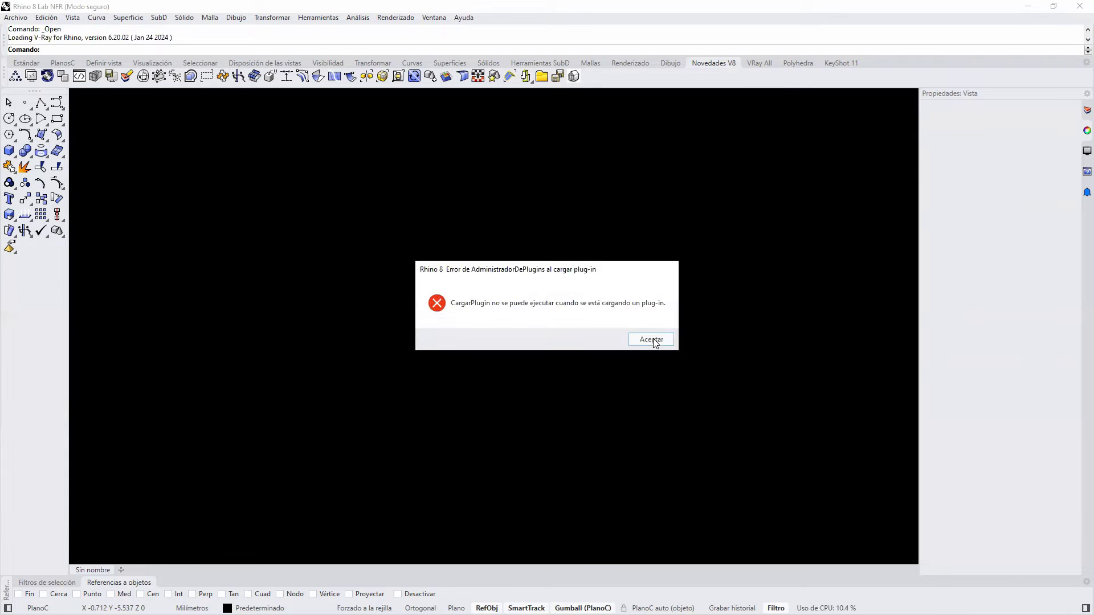
left_click(654, 340)
left_click(653, 340)
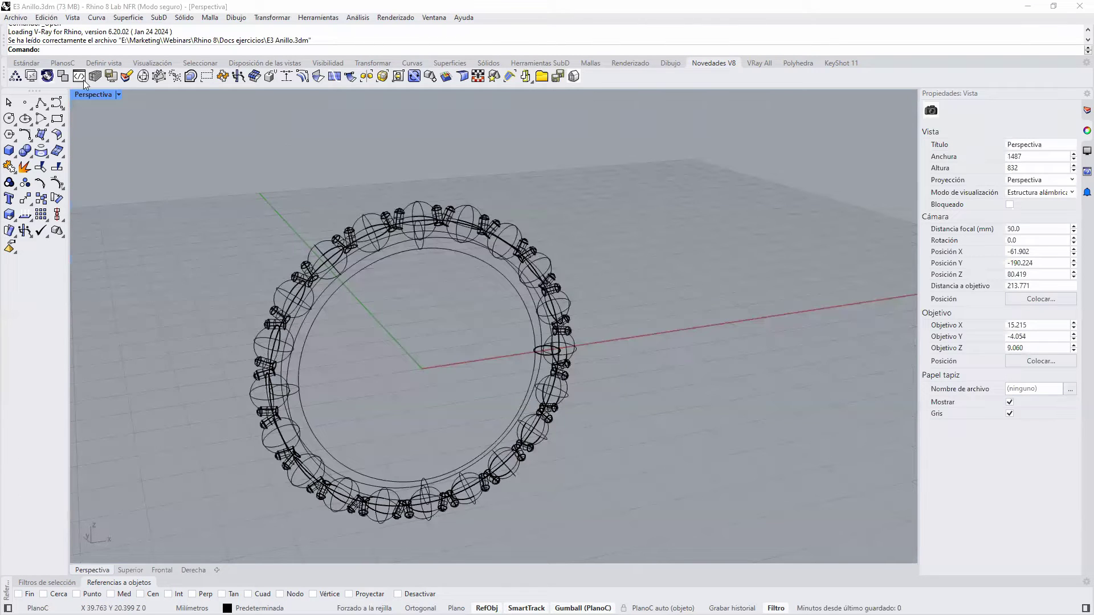
Activate flat shading (Sombreado plano) for the ring in the Perspective view.
left_click(117, 94)
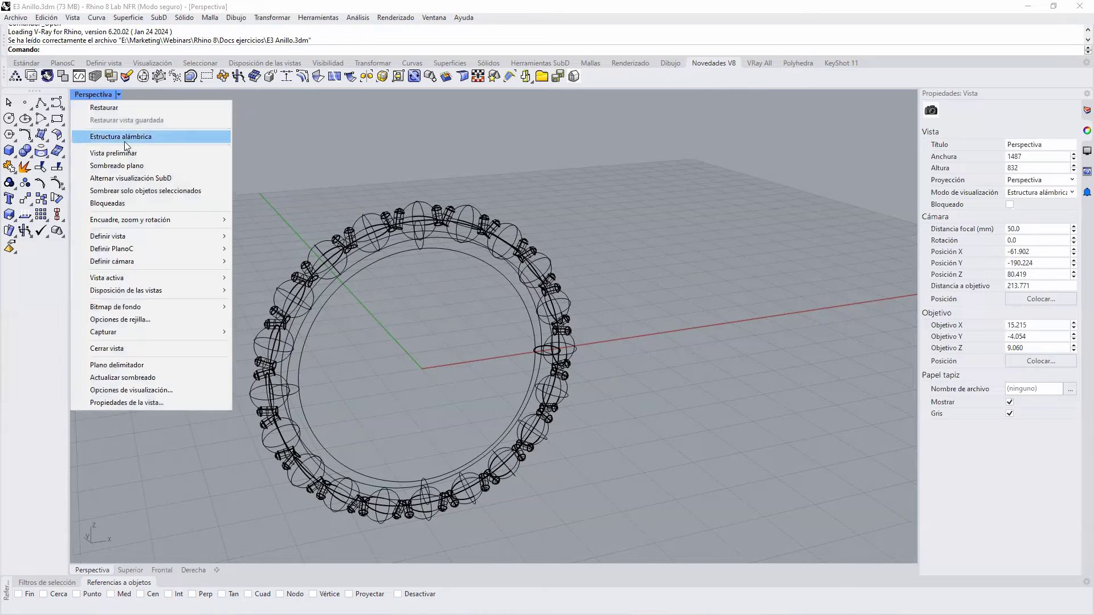
left_click(120, 165)
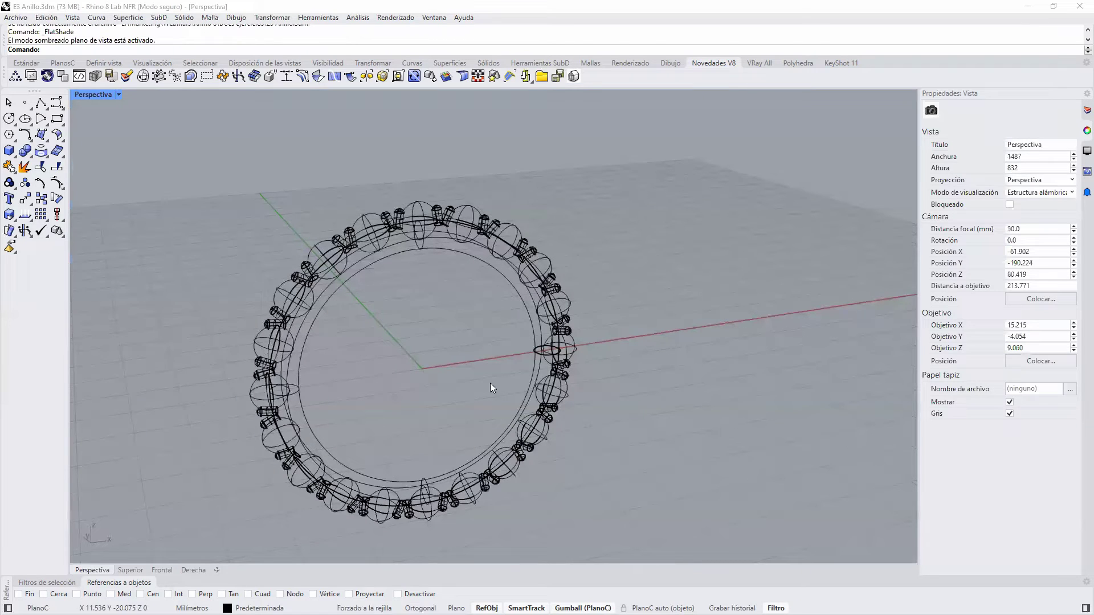
right_click_drag(404, 381, 480, 212)
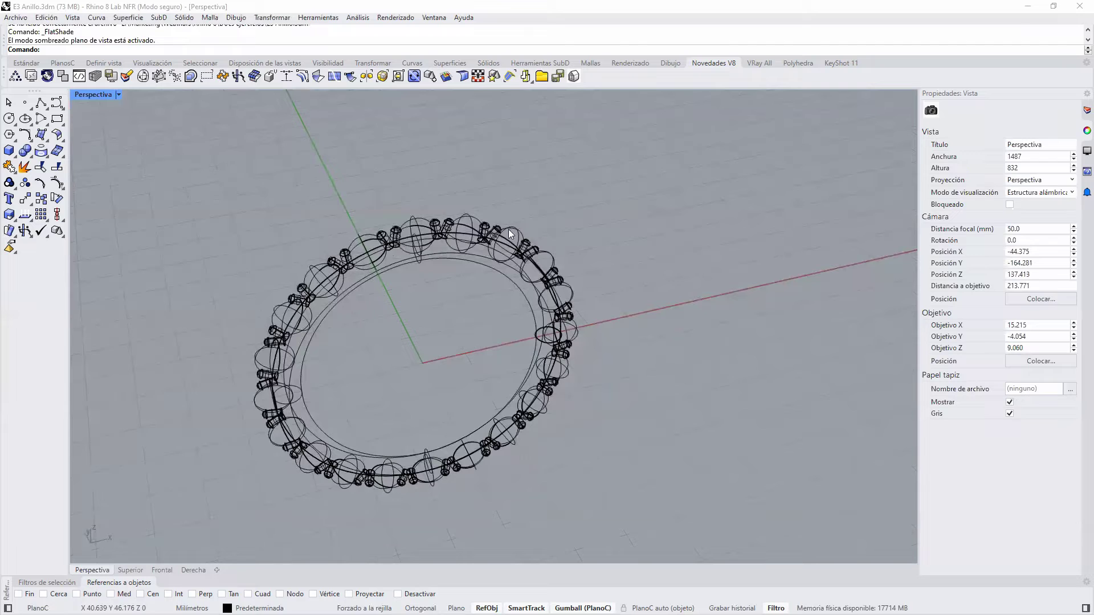
Select a stone, the band and a prong one at a time to examine the ring's separate parts, and clear the selection.
left_click(368, 236)
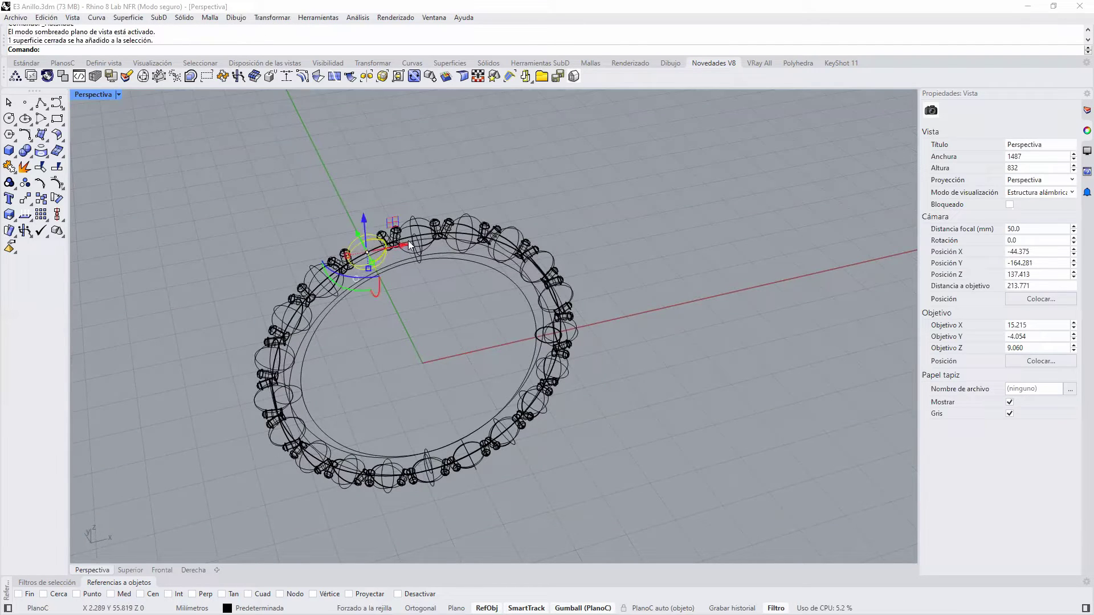
left_click(398, 262)
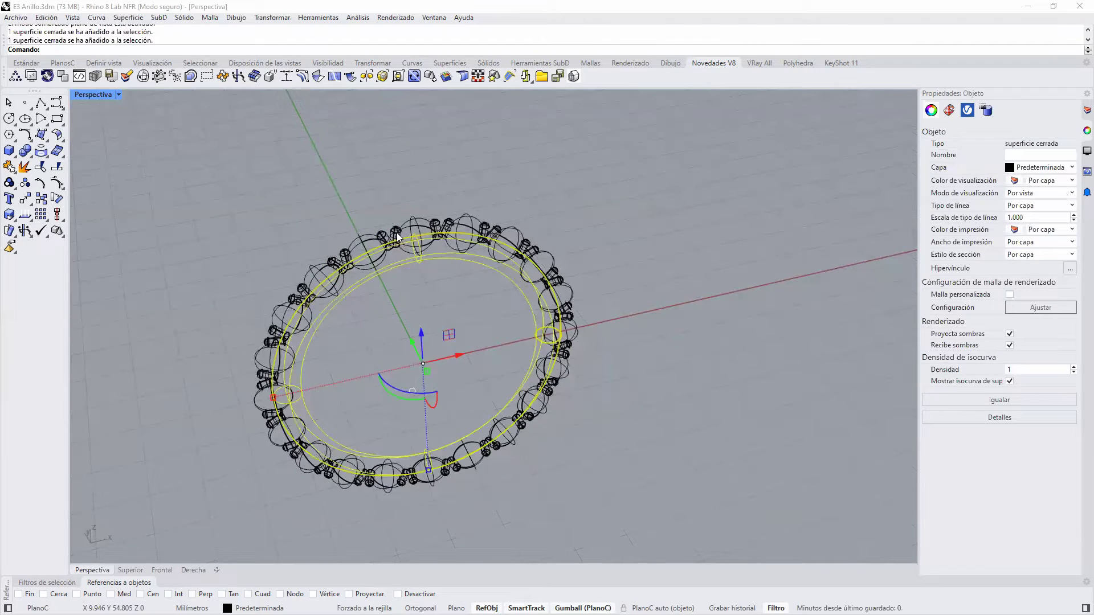
left_click(397, 236)
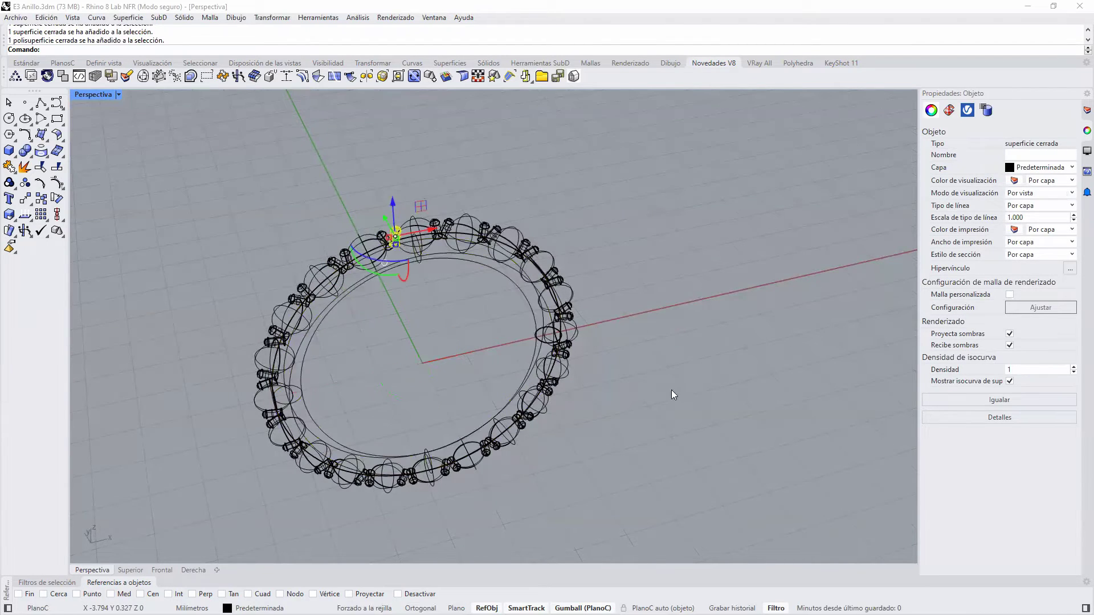
left_click(660, 474)
right_click_drag(665, 476, 661, 454)
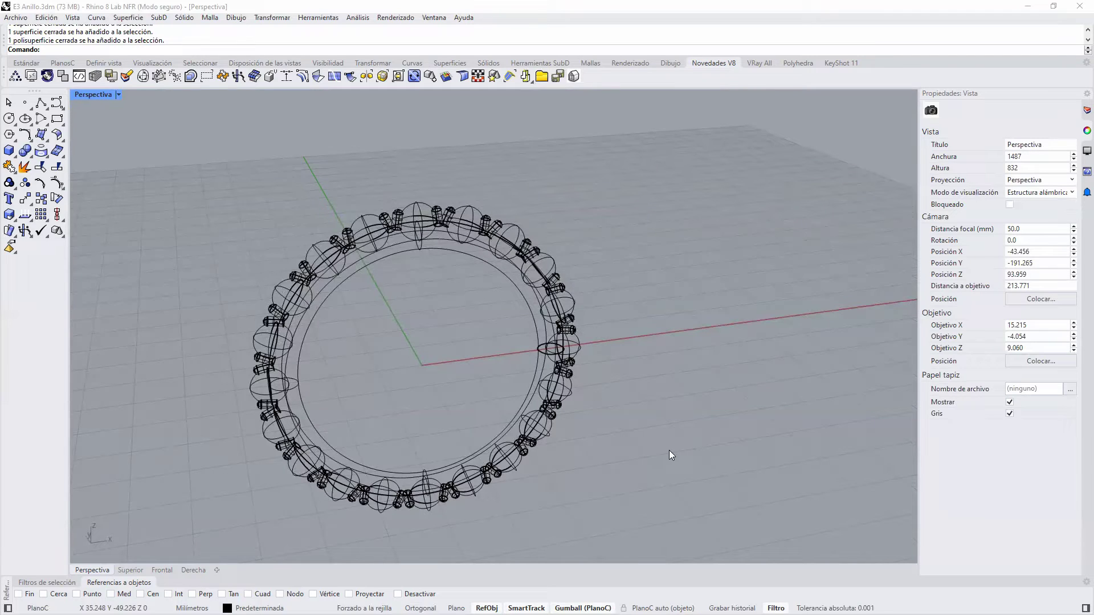
Start EnvolverMalla on all the ring's objects, allowing the ShrinkWrap plug-in to load, and preview the mesh with a target edge length of 1.30.
left_click(193, 76)
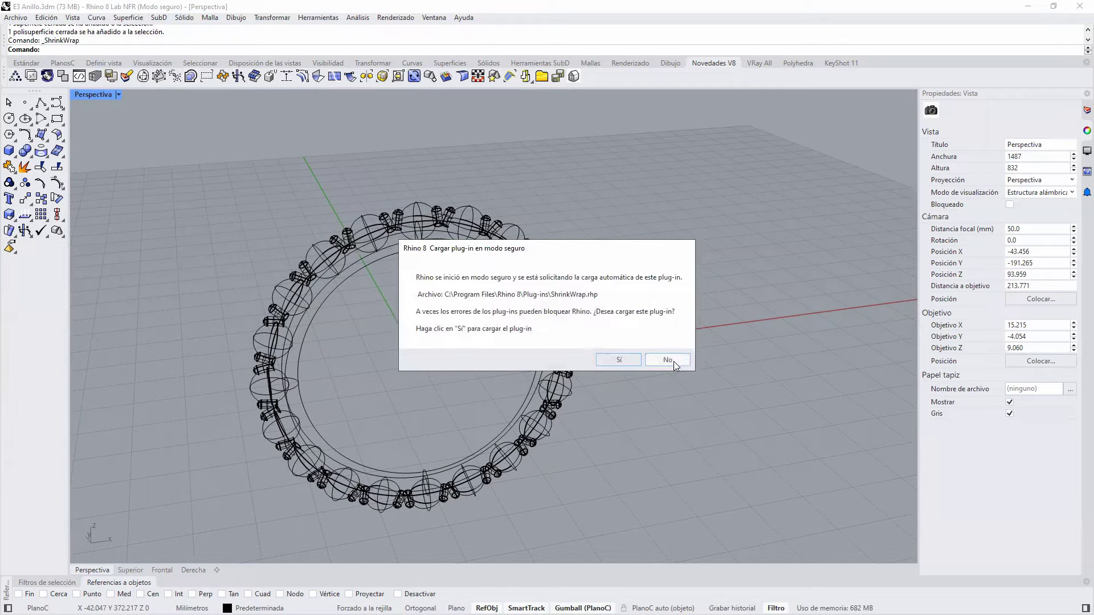
left_click(635, 360)
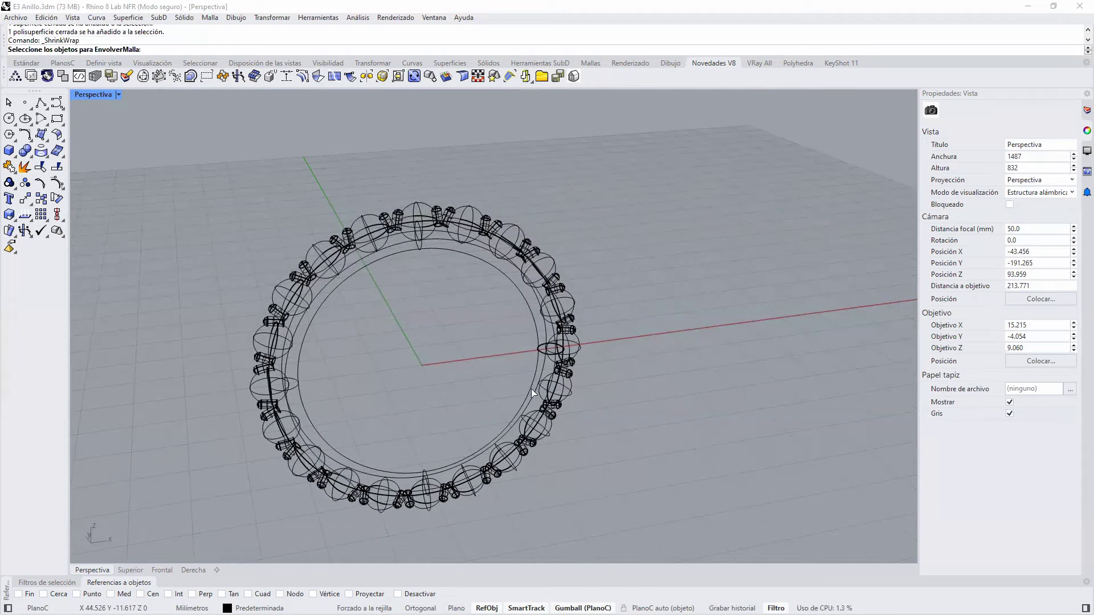
left_click_drag(216, 531, 594, 174)
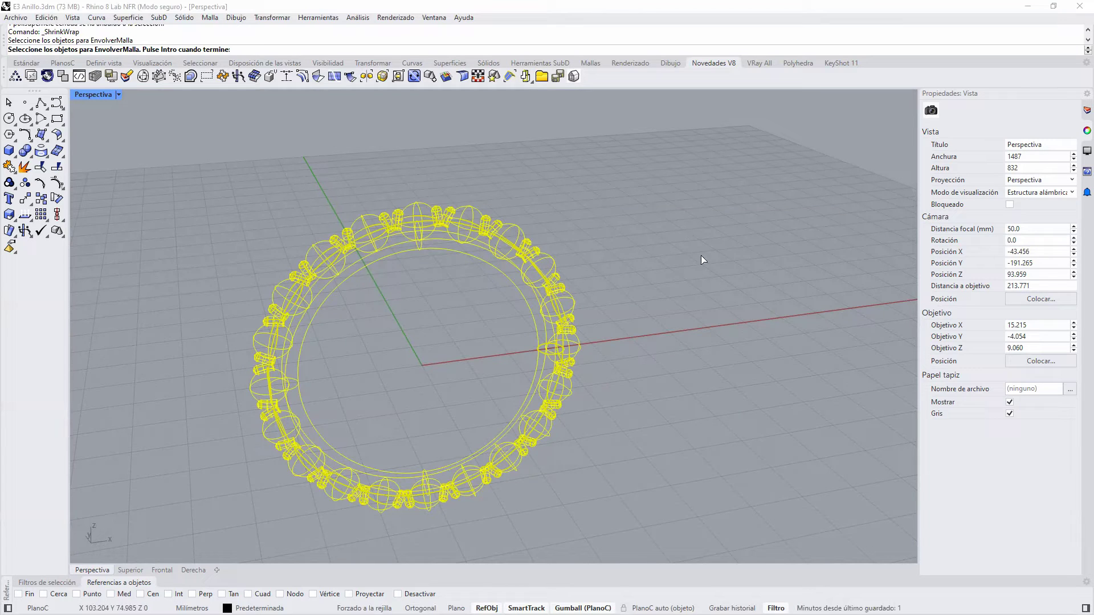
left_click(706, 285)
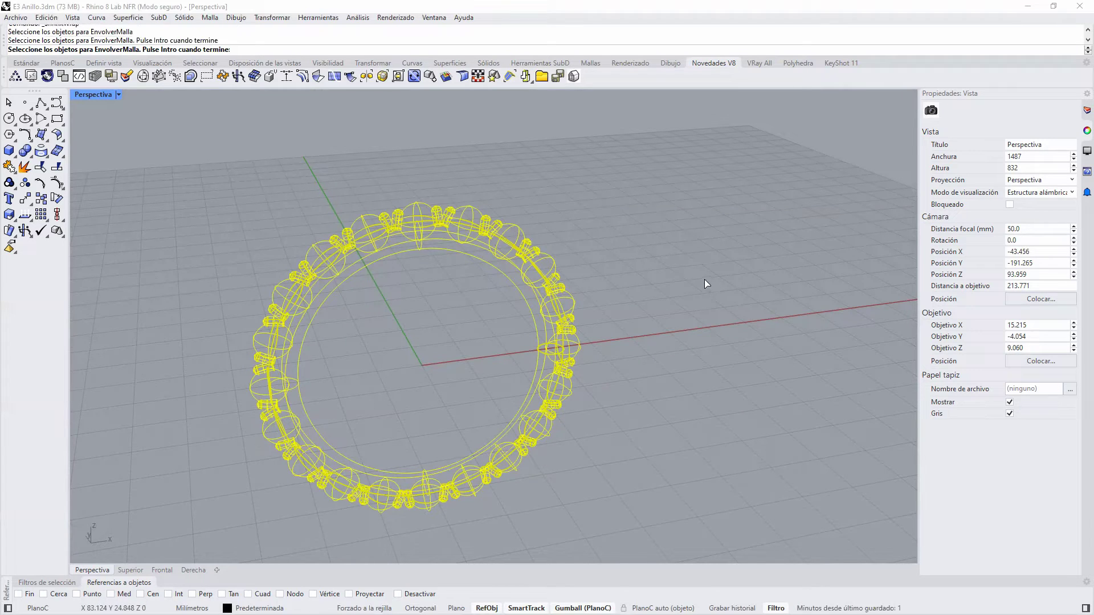
key("Return")
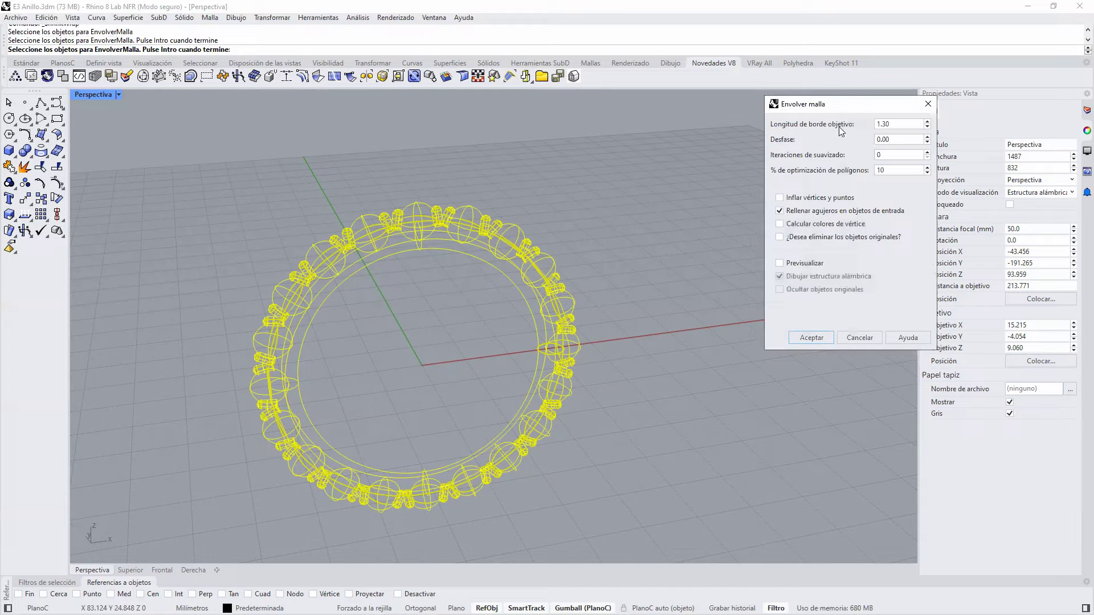
left_click_drag(870, 106, 754, 149)
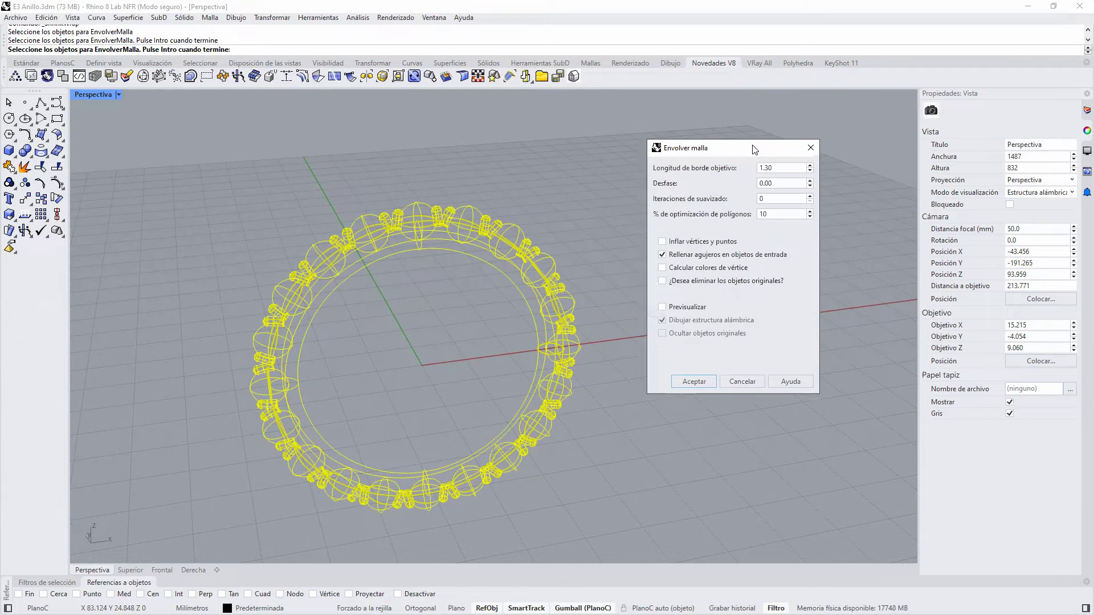
left_click(662, 307)
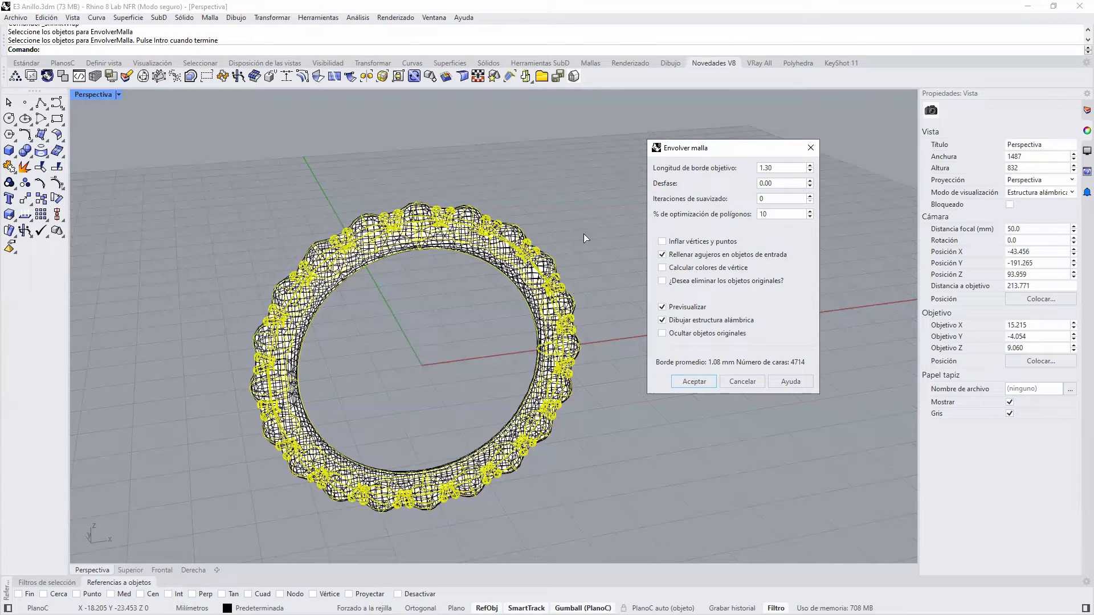
Preview the ring's wrap with target edge lengths of 1.00 and 0.50, hiding the original objects.
double_click(773, 169)
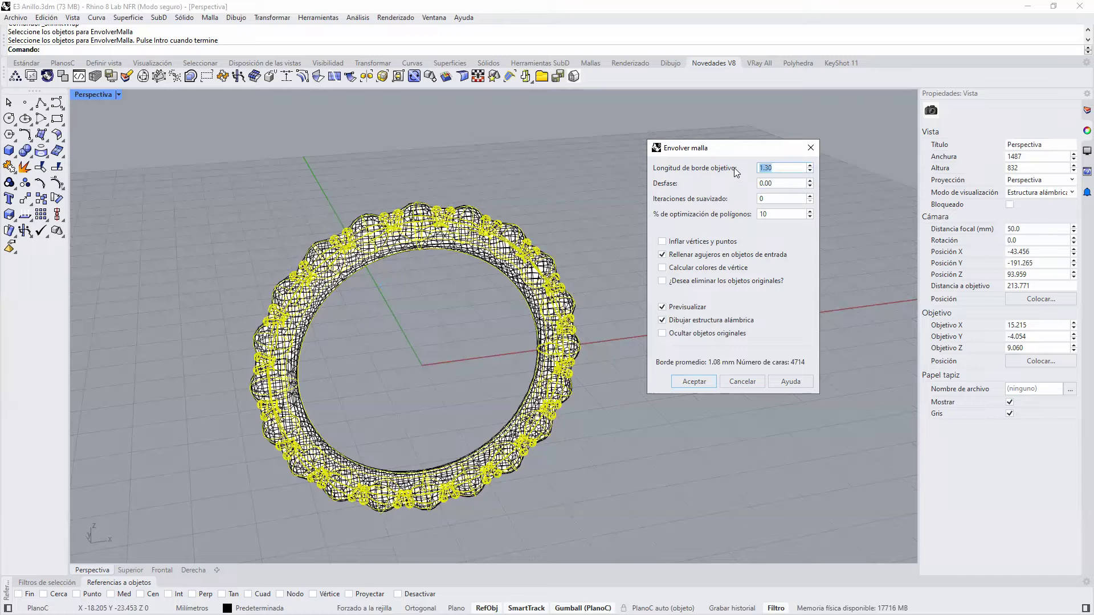
type("1")
left_click(662, 334)
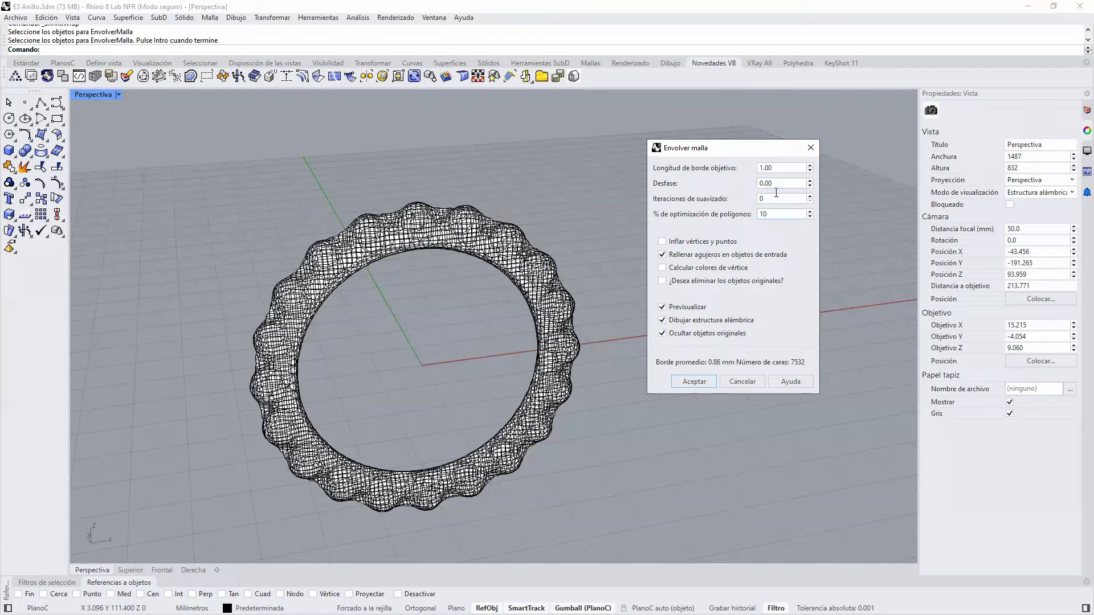
double_click(786, 167)
type(".5")
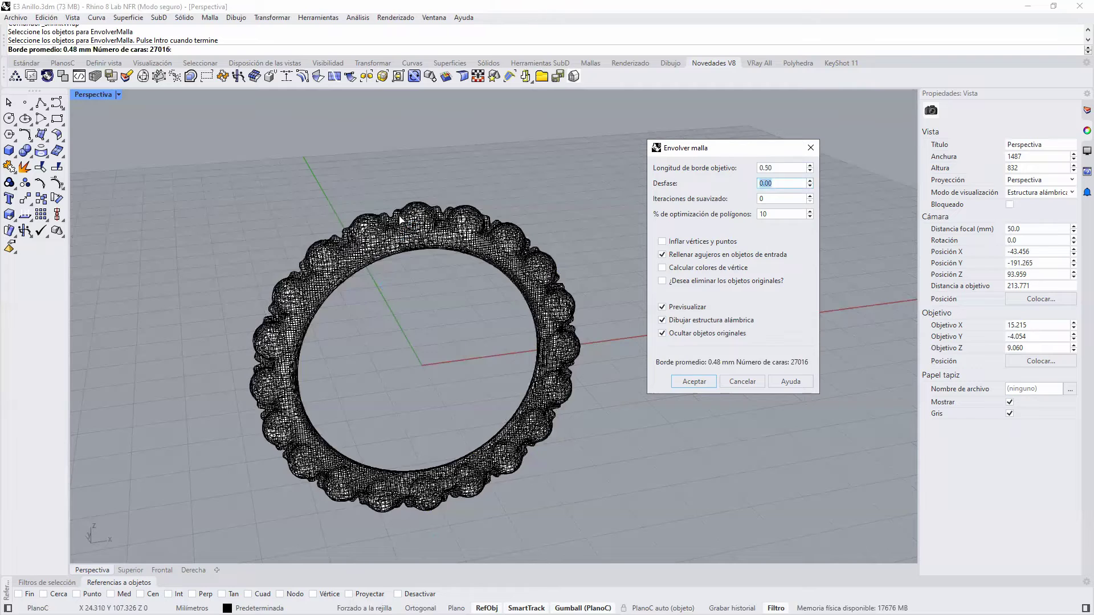
Try a target edge length of 0.10 on the ring's wrap, examine the previewed mesh detail, and cancel EnvolverMalla.
double_click(767, 168)
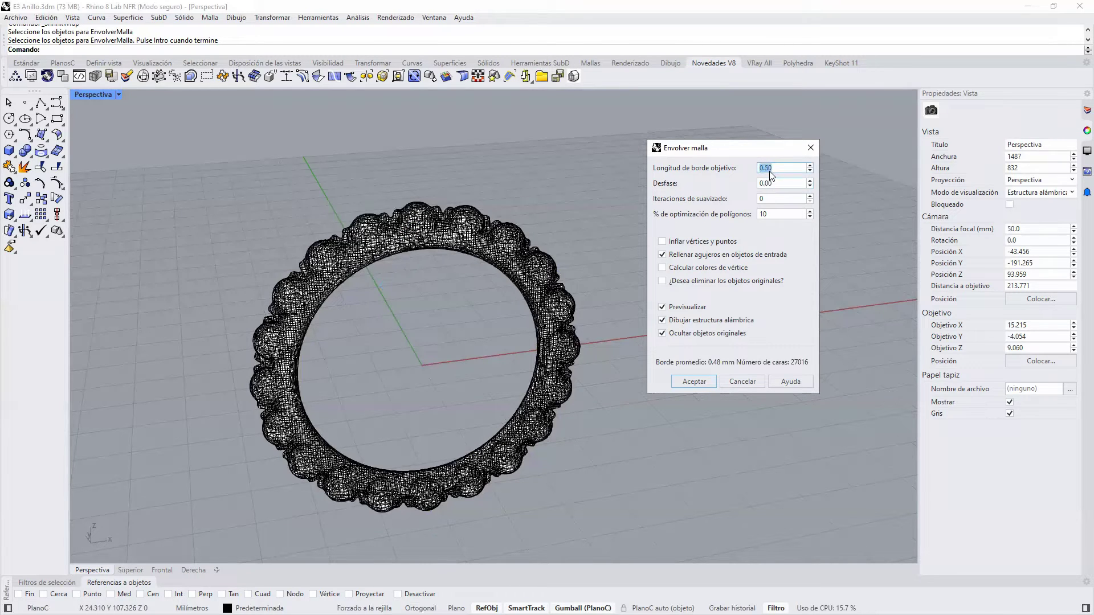
key("BackSpace")
type(".1")
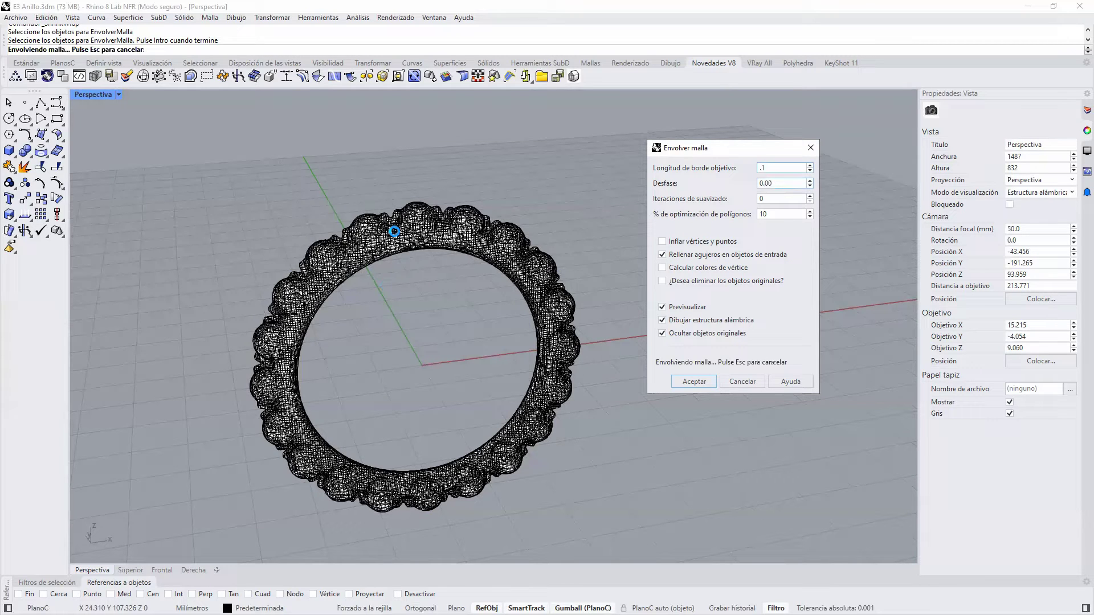
key("Tab")
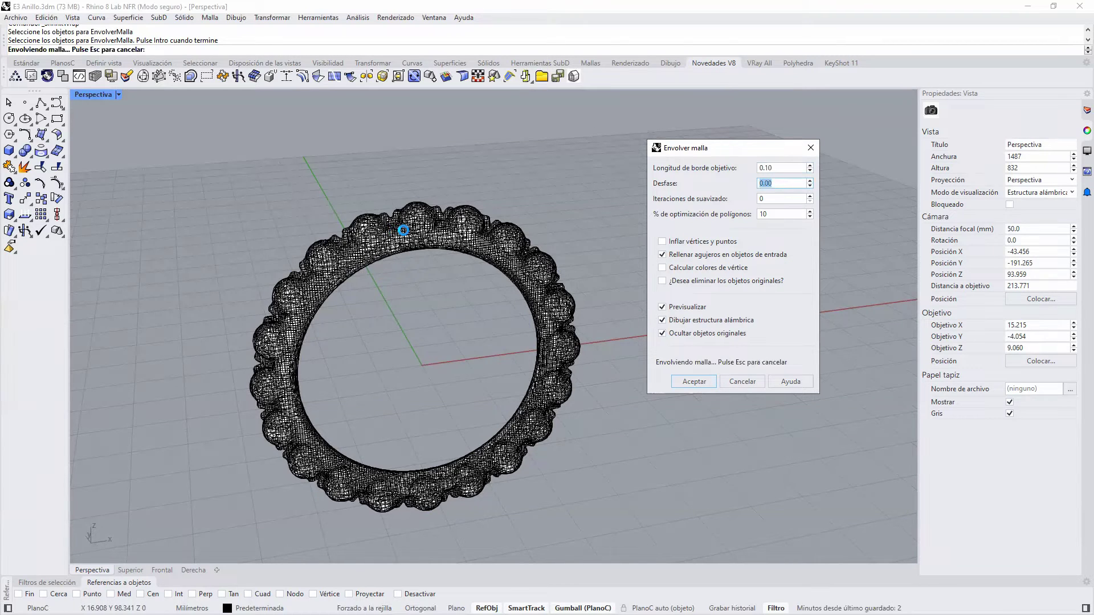
scroll(401, 231, "up", 5)
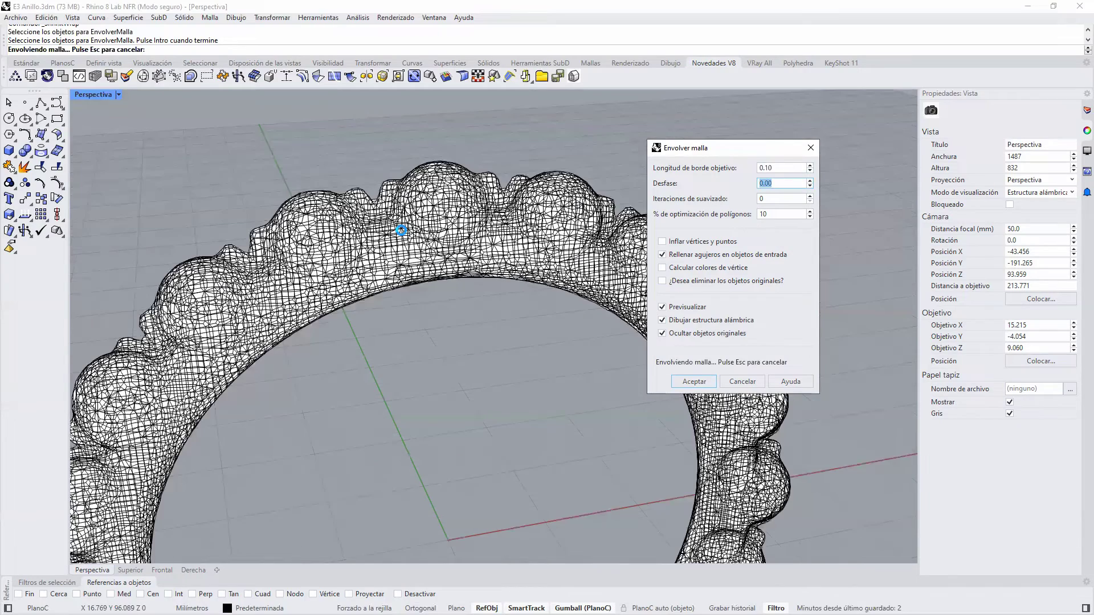
scroll(378, 205, "up", 2)
scroll(360, 180, "up", 3)
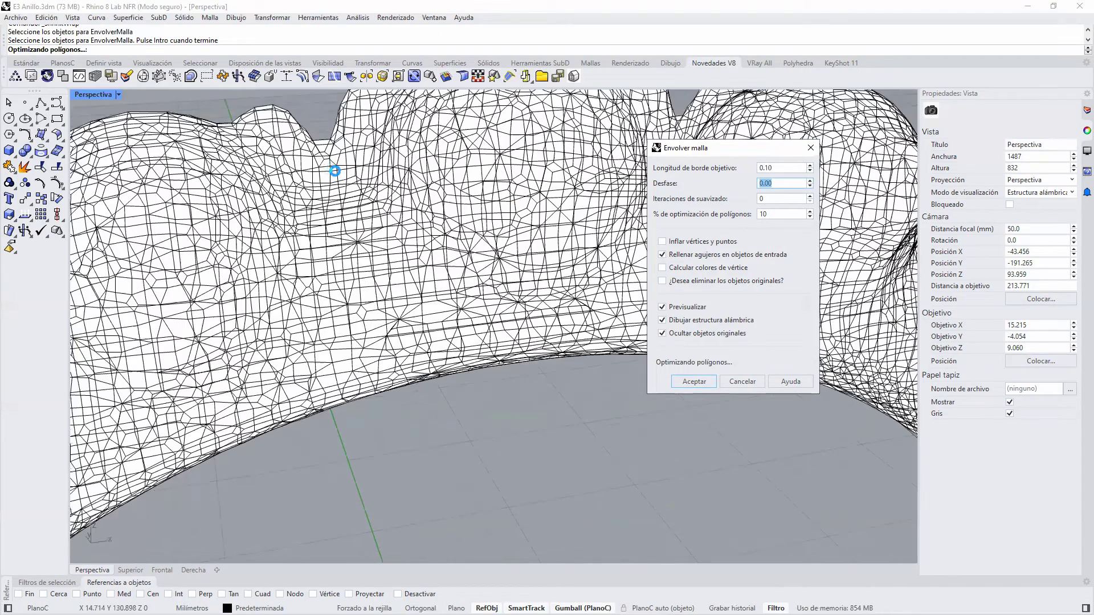
scroll(342, 185, "down", 2)
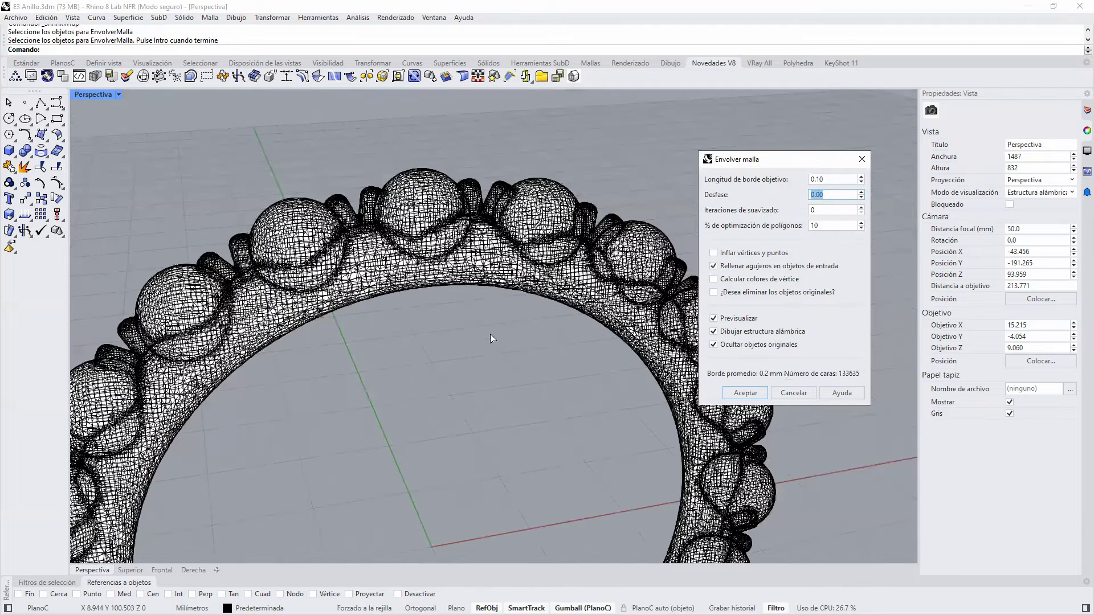
right_click_drag(299, 443, 502, 425)
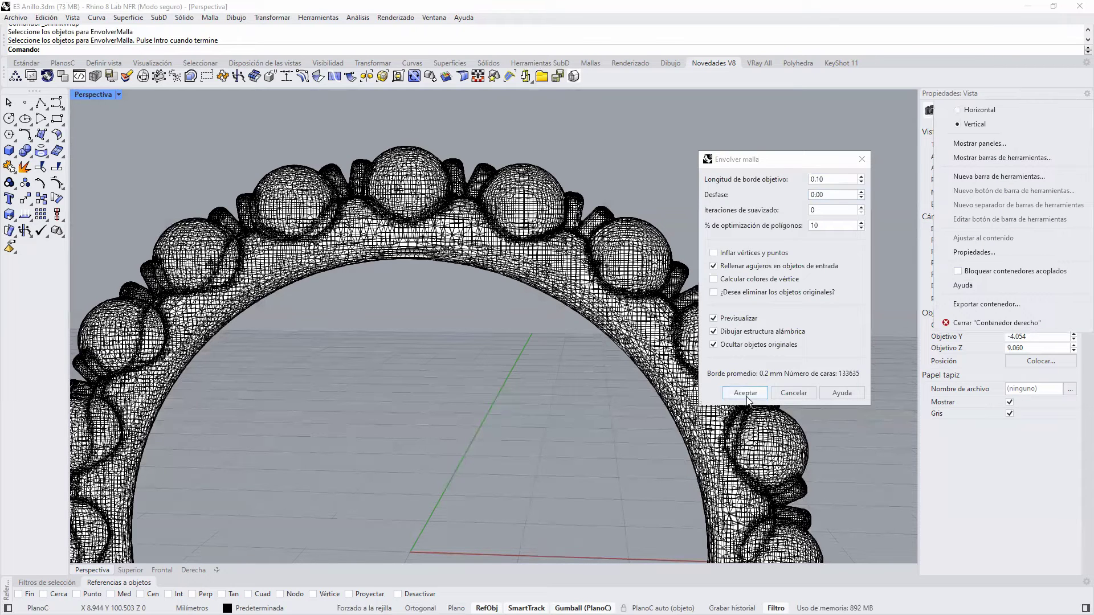
left_click(796, 393)
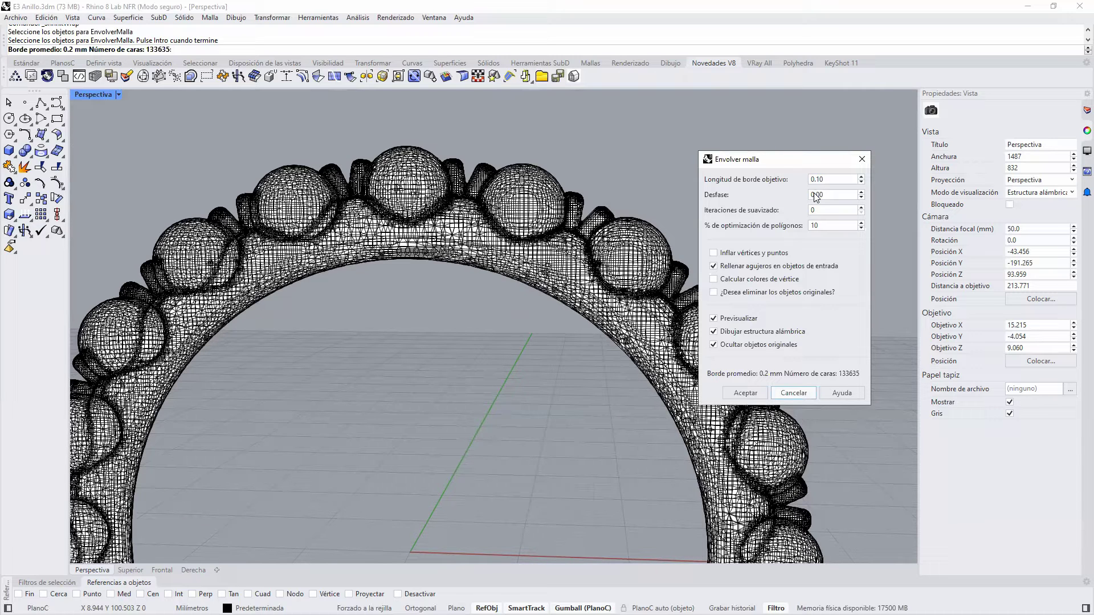
key("Escape")
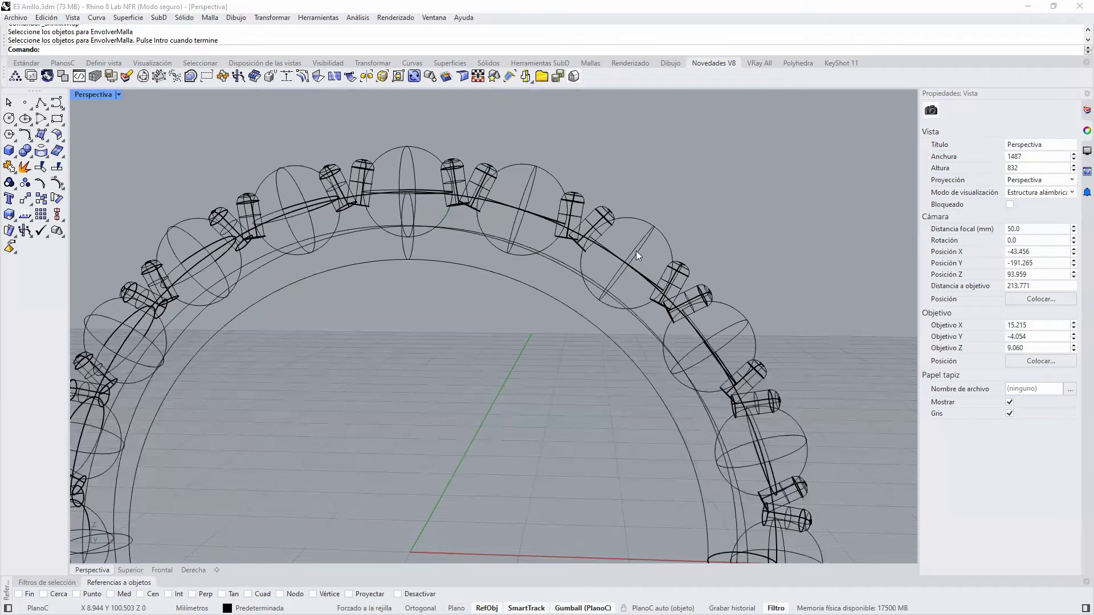
Turn on the yellow "Anillo Prec…" layer to show the ready-made ring mesh beside the original ring.
scroll(627, 263, "down", 4)
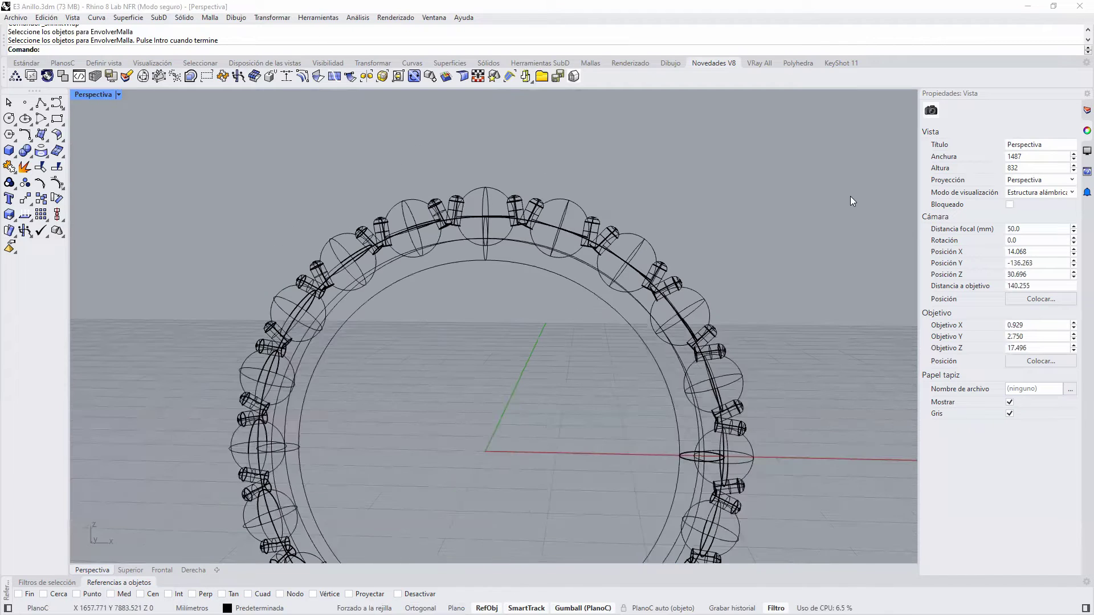
left_click(1085, 110)
left_click(947, 163)
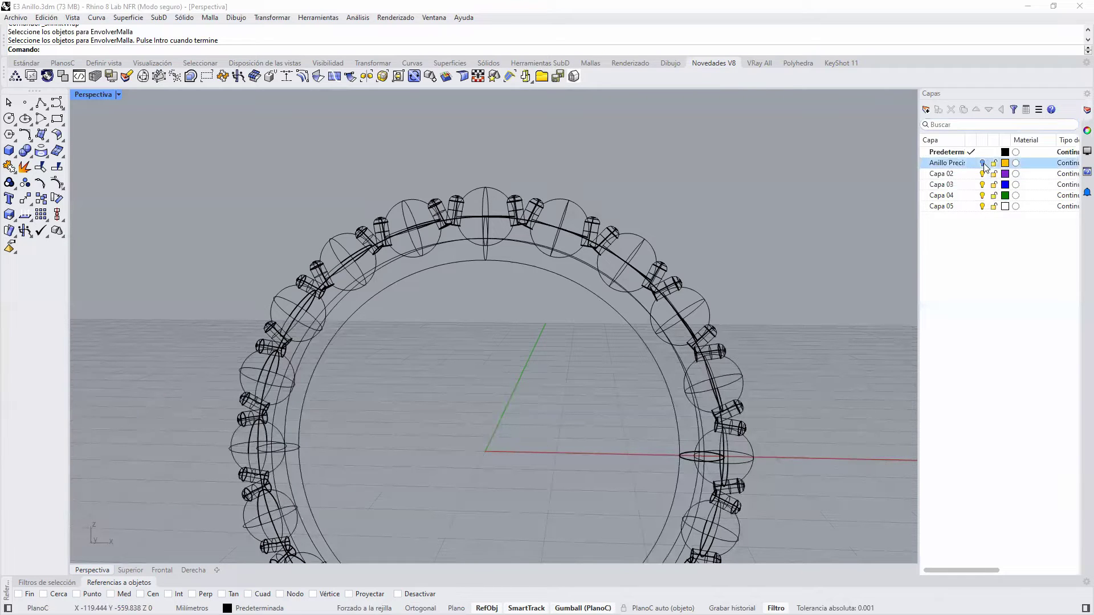
left_click(980, 164)
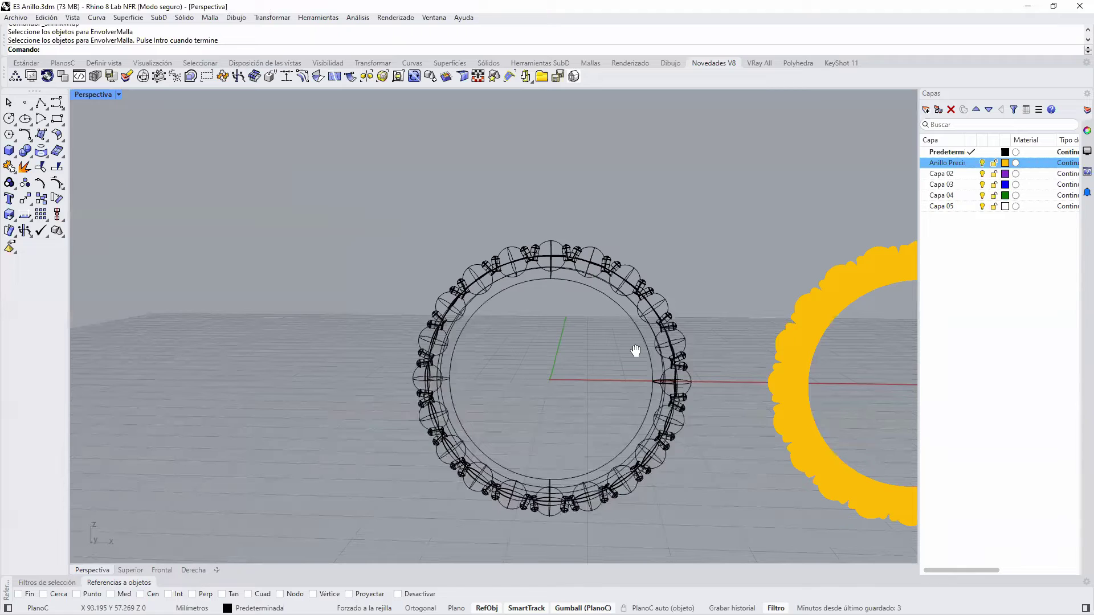
key("Return")
right_click_drag(882, 344, 497, 326, "shift")
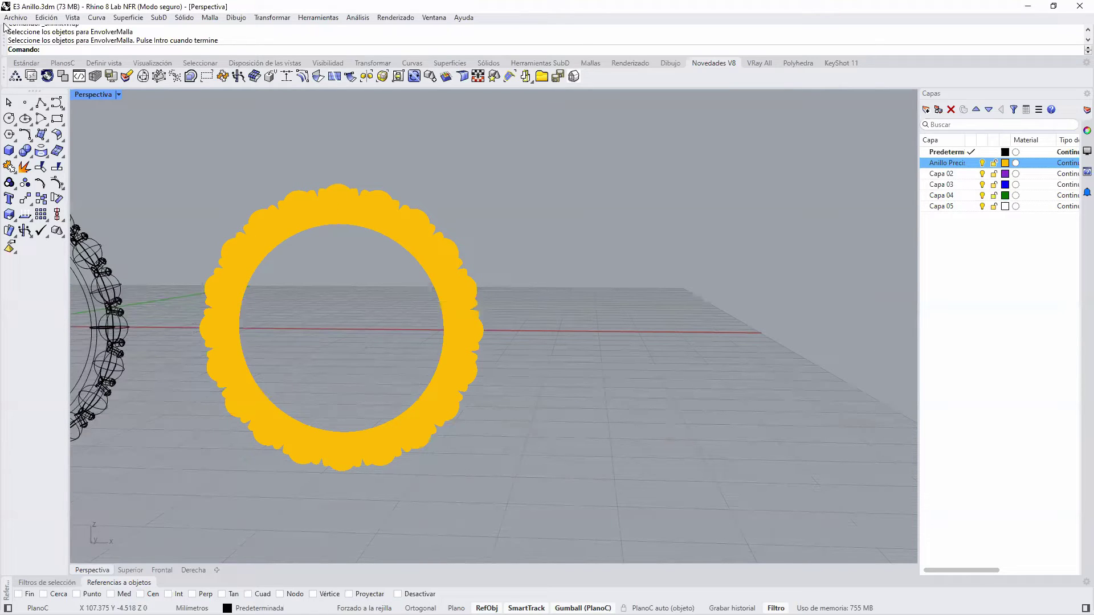
Open E4 Carcasa.3dm from the Docs ejercicios folder and maximize the Perspective viewport to examine the point-covered shell.
left_click(22, 19)
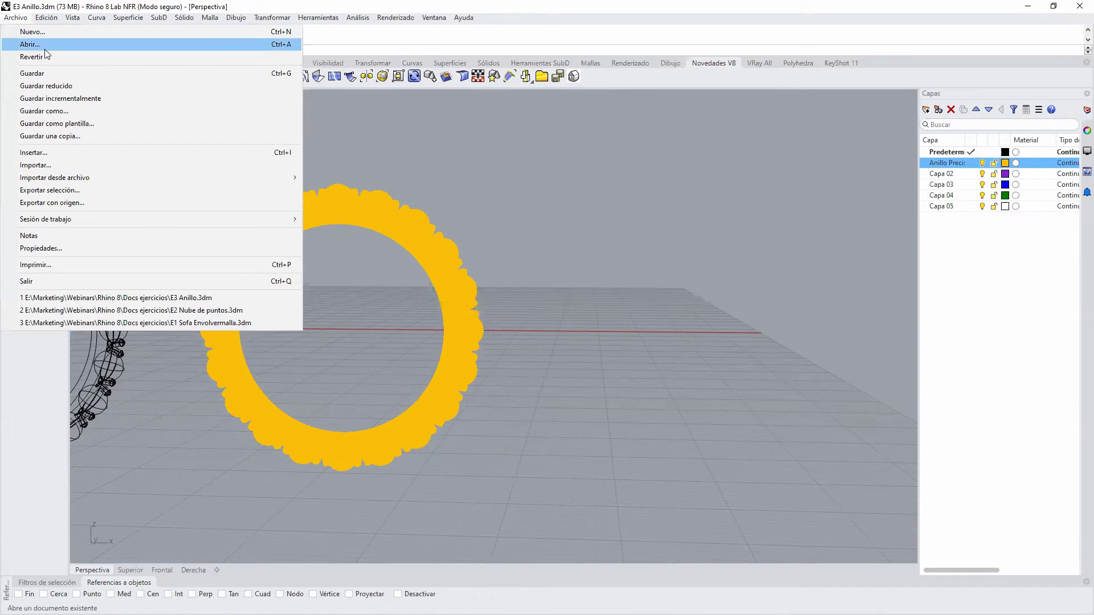
left_click(29, 45)
left_click(587, 341)
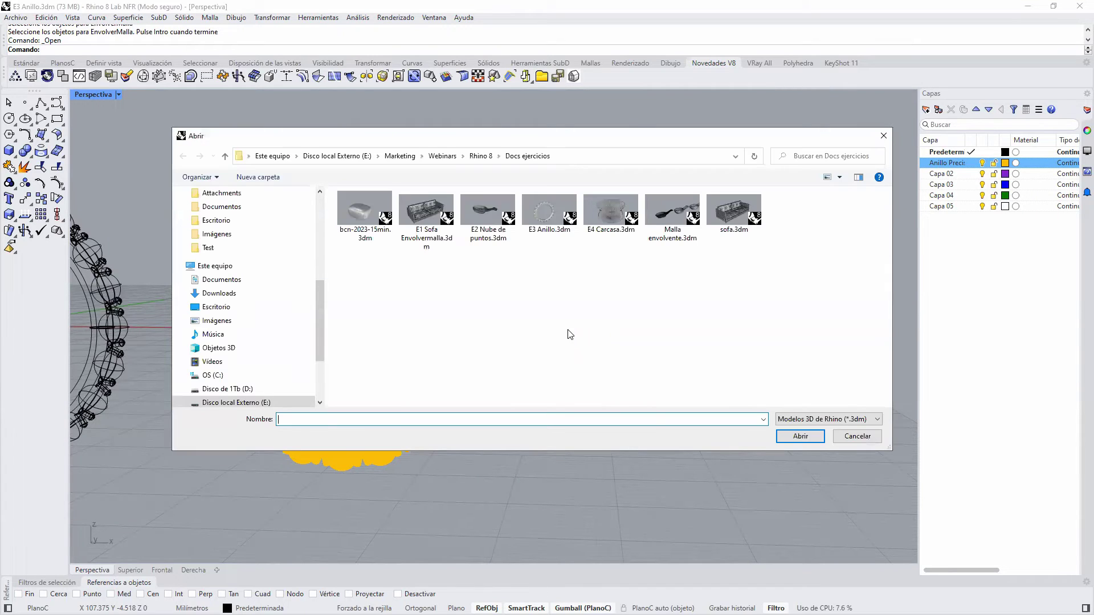
left_click(608, 216)
left_click(797, 436)
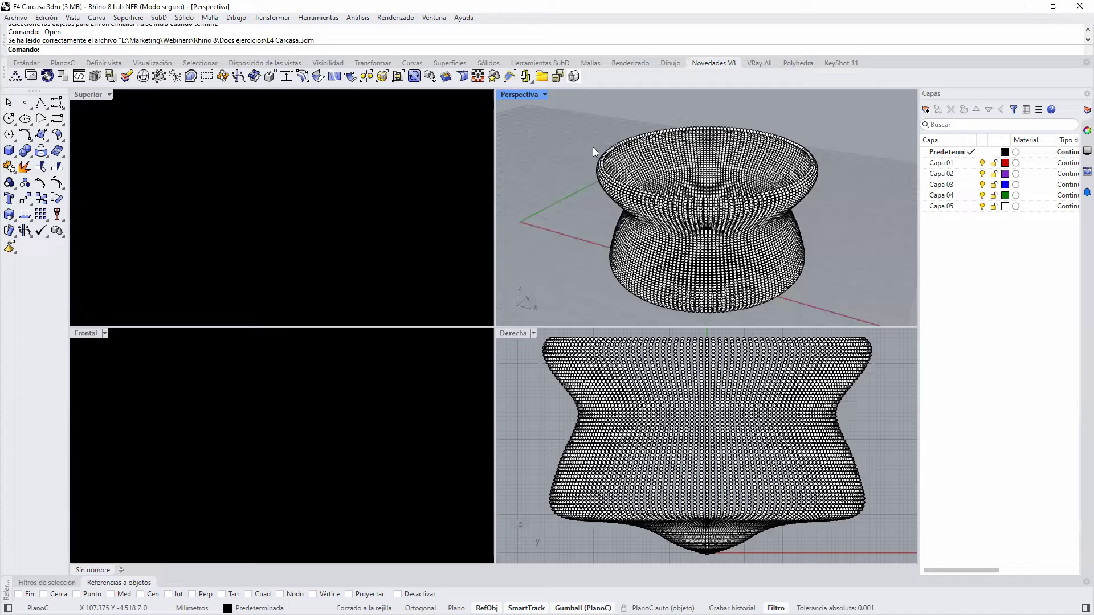
key("ctrl+m")
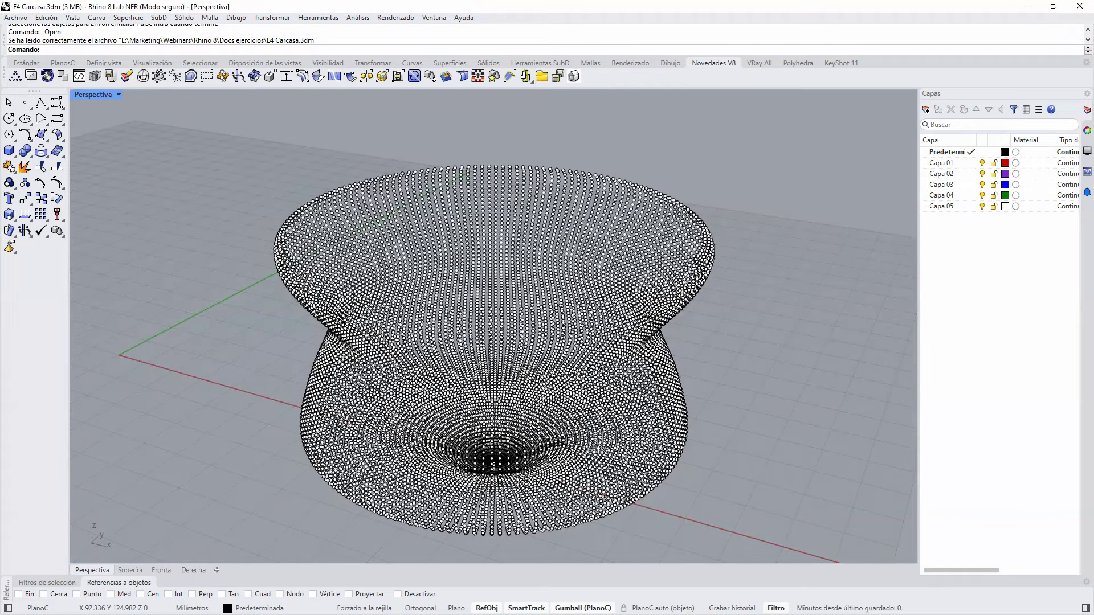
right_click_drag(596, 453, 596, 473)
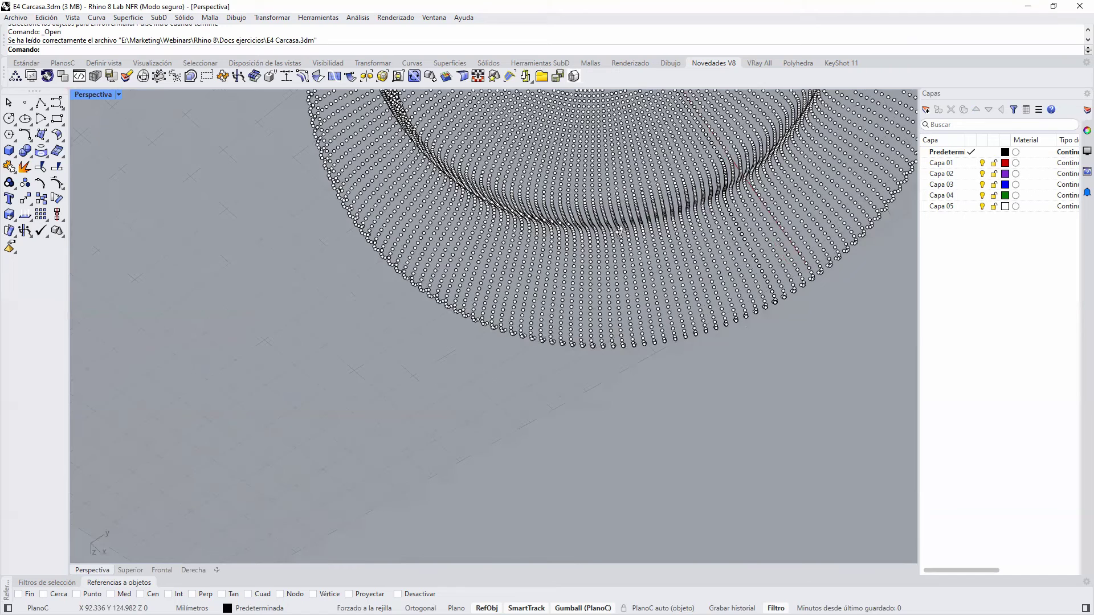
Examine the shell's point cloud from above, from the open side and from the side.
right_click_drag(621, 229, 617, 249)
right_click_drag(565, 334, 527, 433)
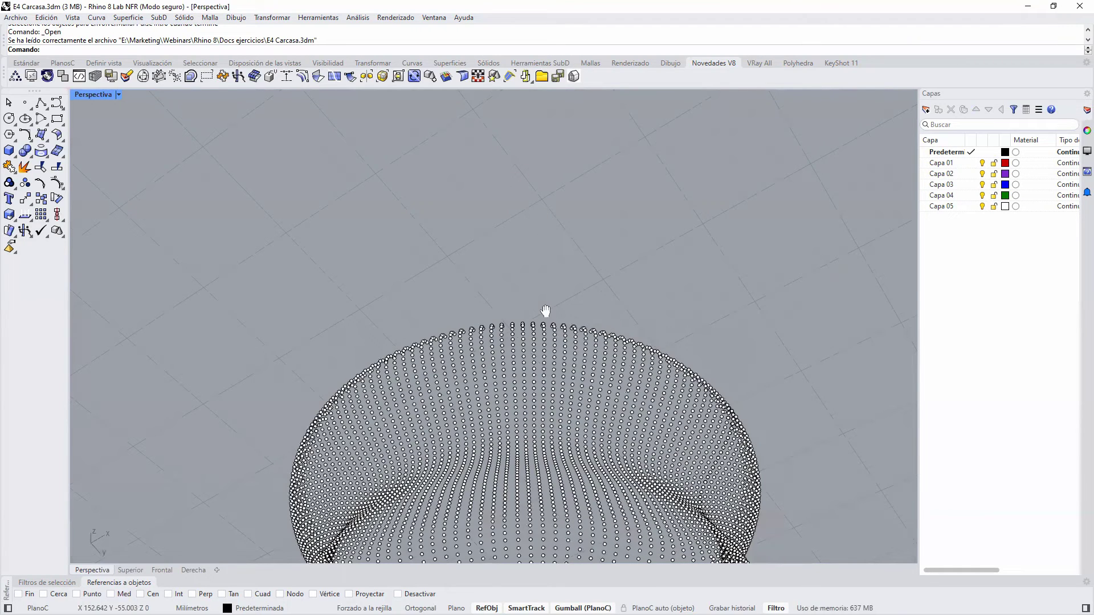
right_click_drag(547, 311, 540, 307)
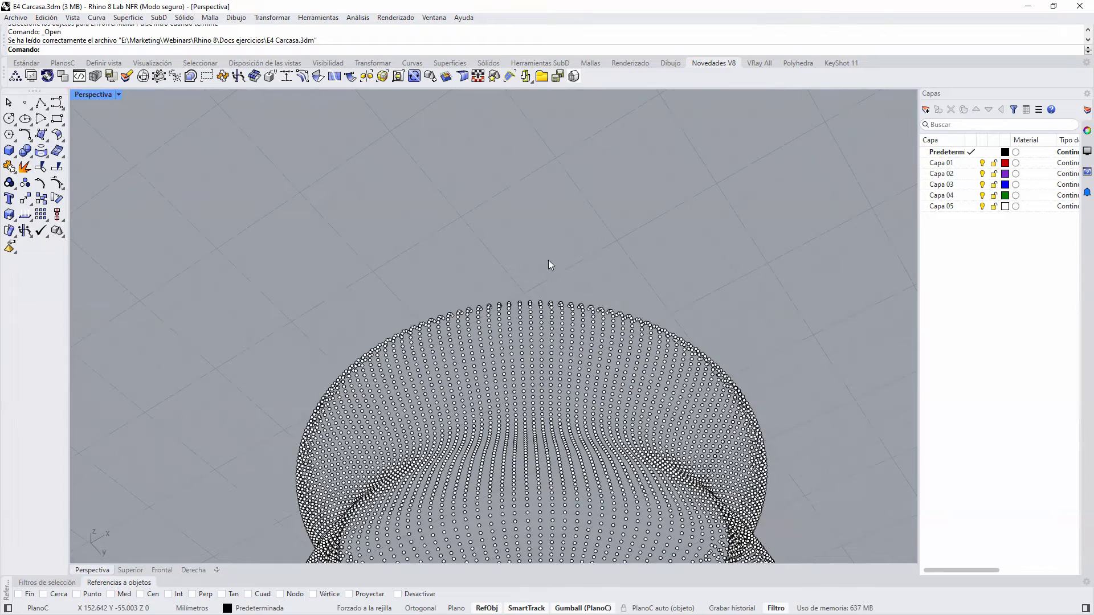
right_click_drag(553, 292, 547, 91, "shift")
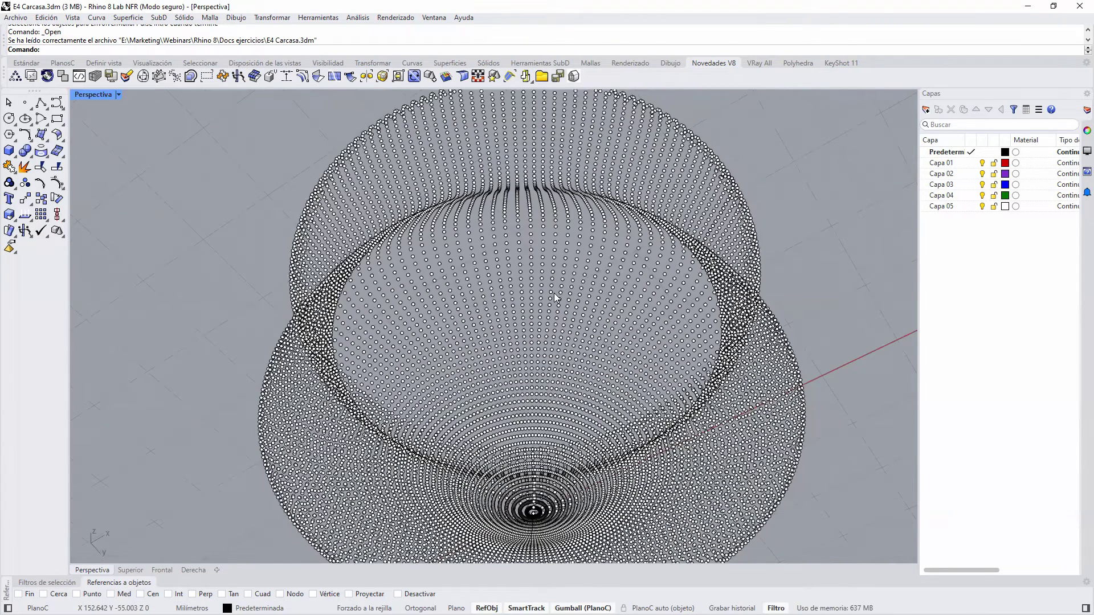
right_click_drag(556, 294, 554, 131)
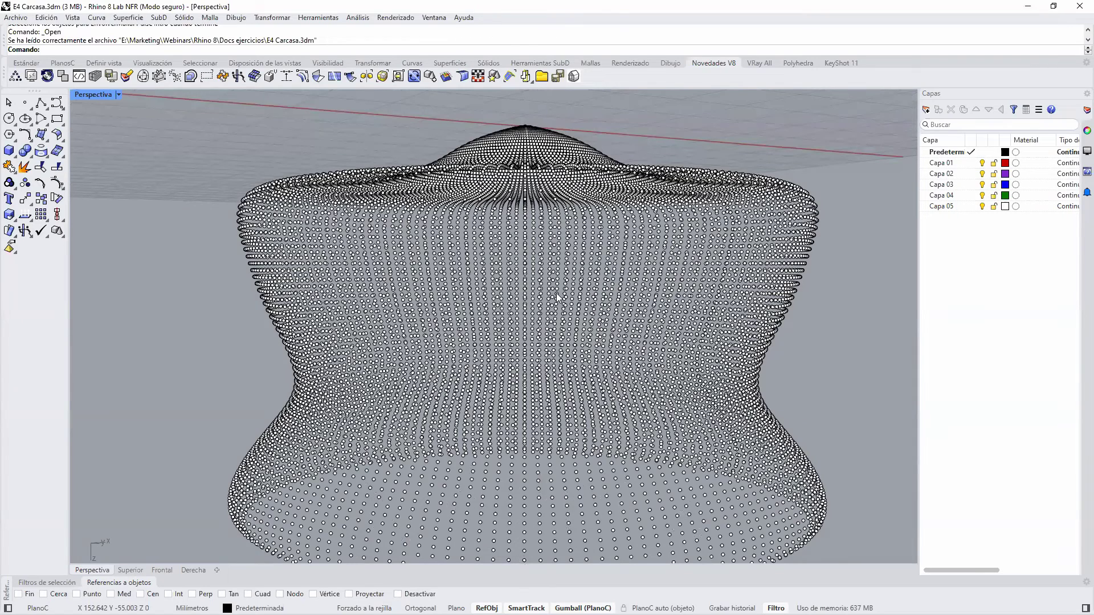
scroll(556, 293, "down", 3)
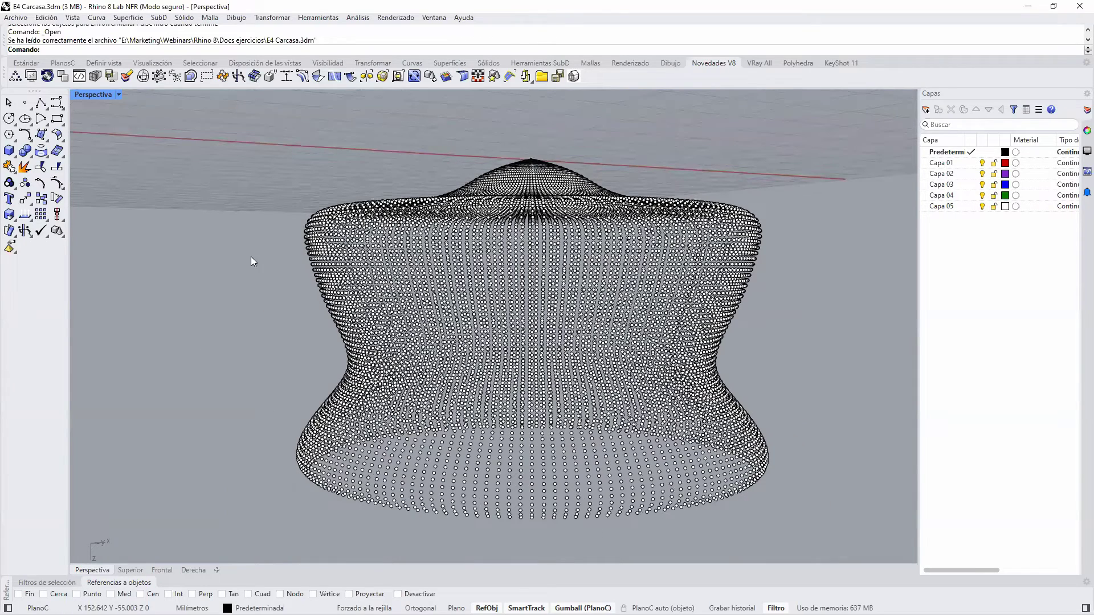
scroll(342, 291, "down", 2)
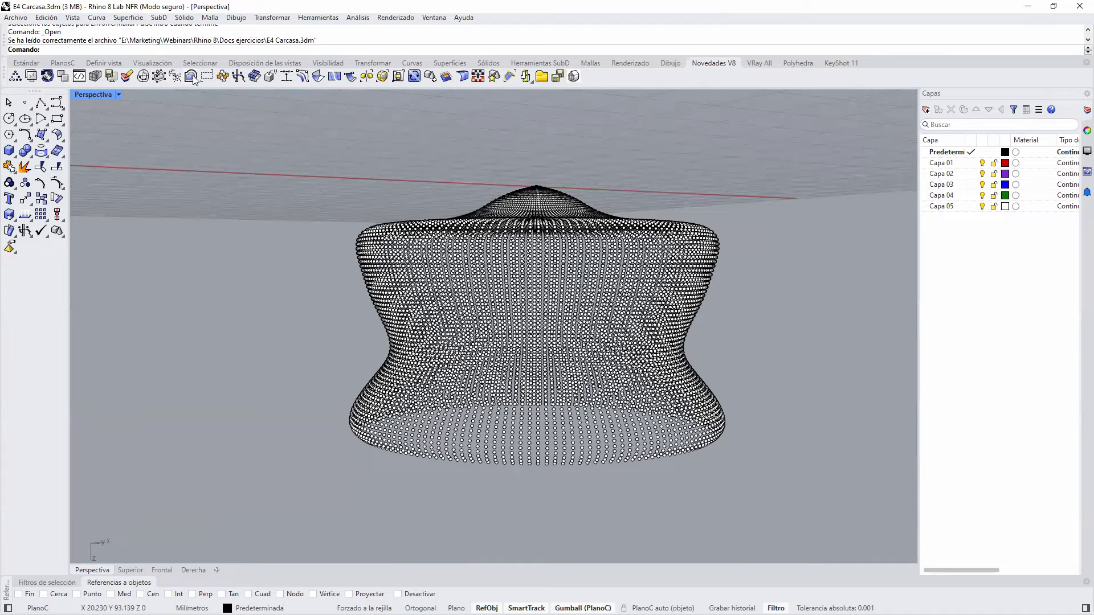
Run EnvolverMalla on all of the shell's points and preview the wrap with a target edge length of 1.91.
left_click(175, 76)
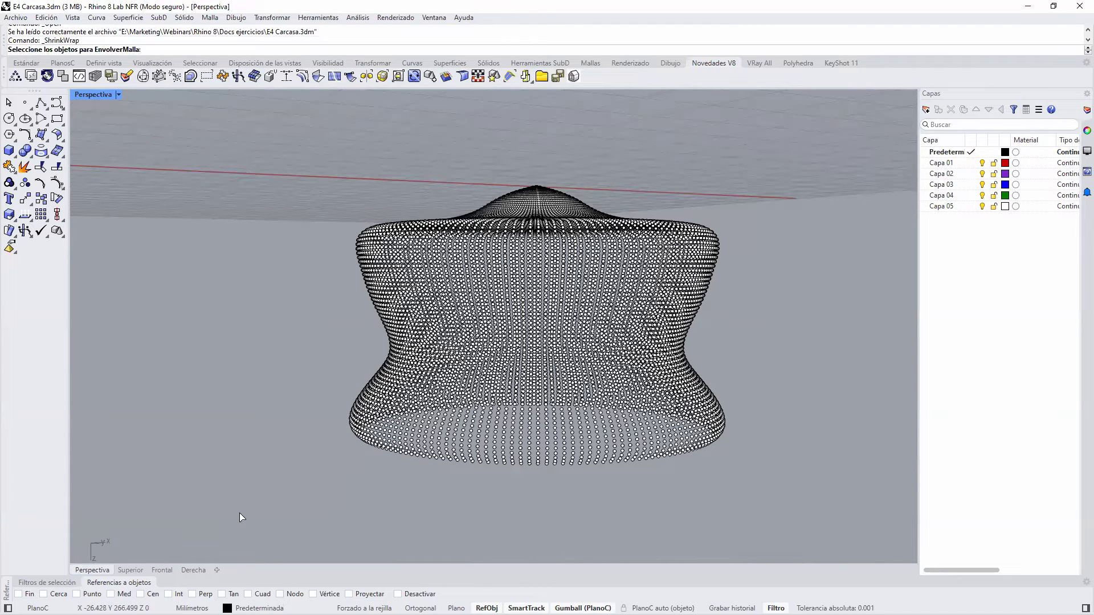
left_click_drag(237, 519, 809, 151)
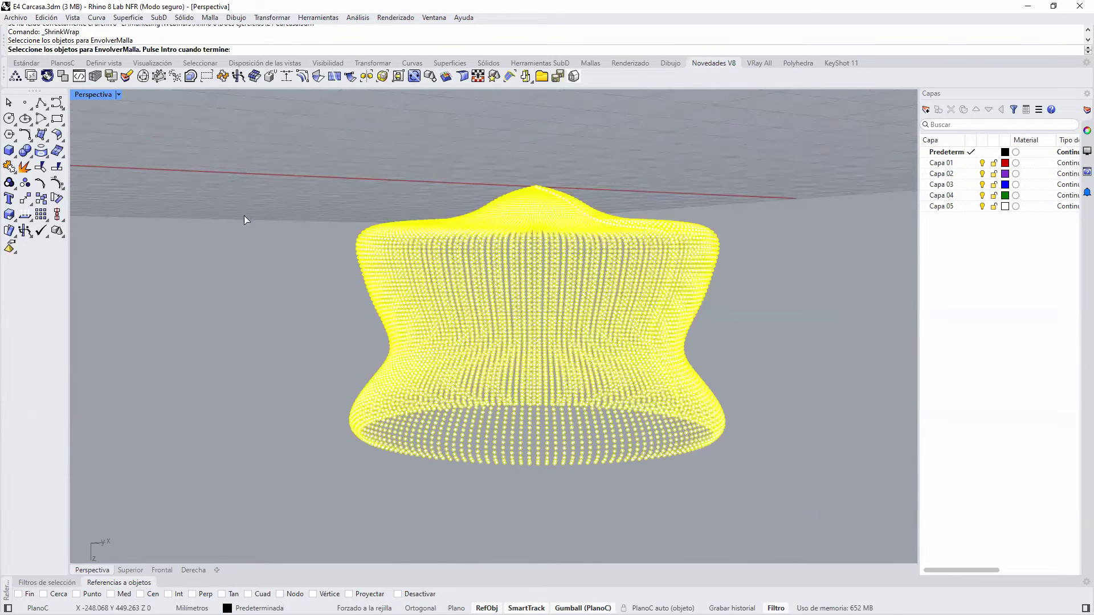
key("Return")
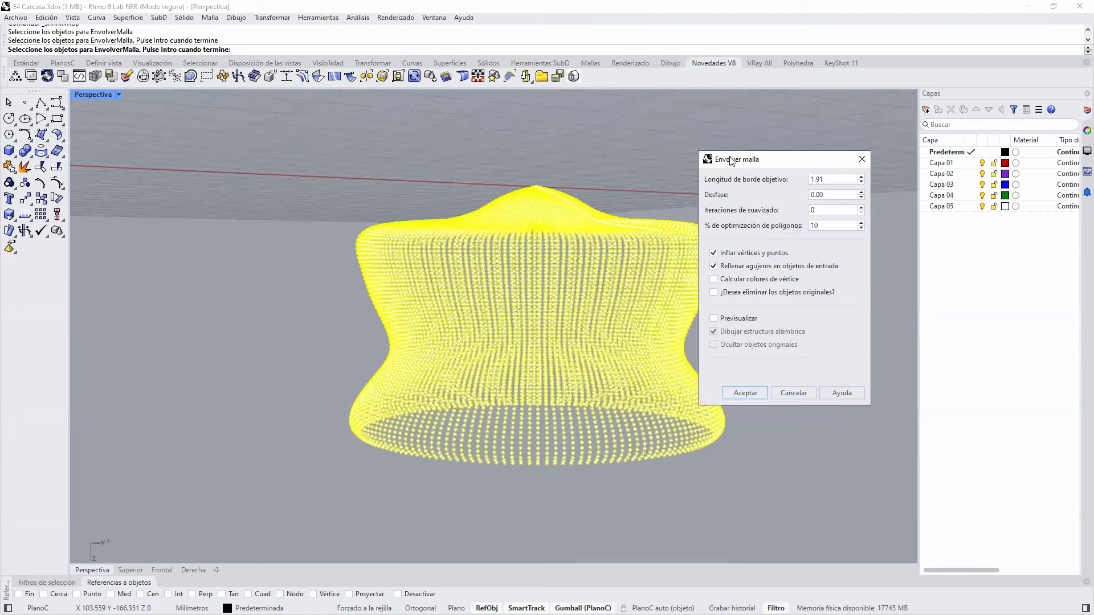
left_click_drag(732, 162, 151, 164)
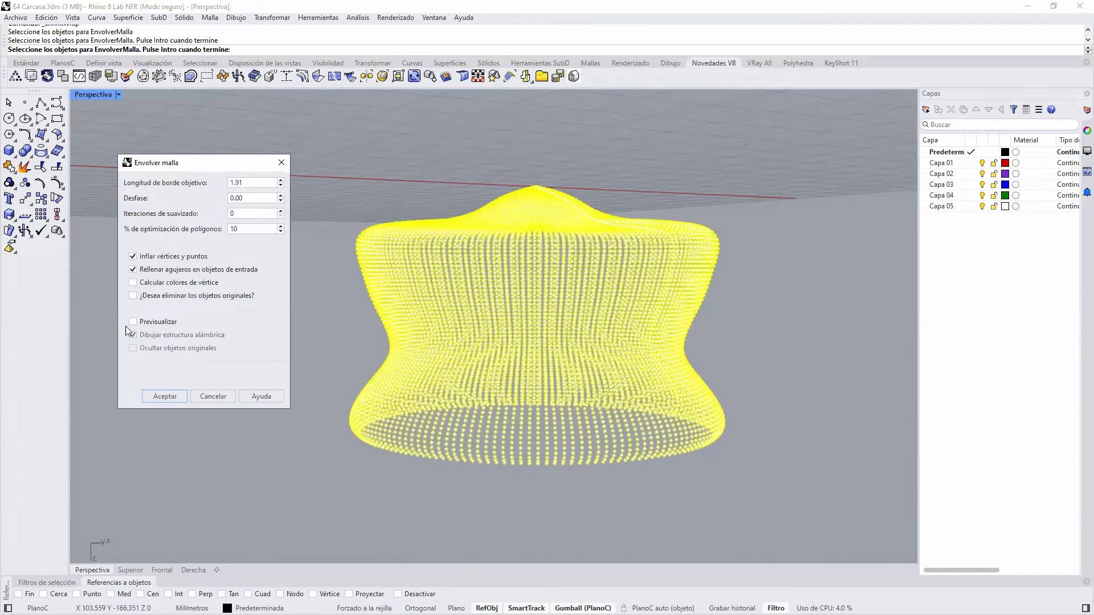
left_click(133, 322)
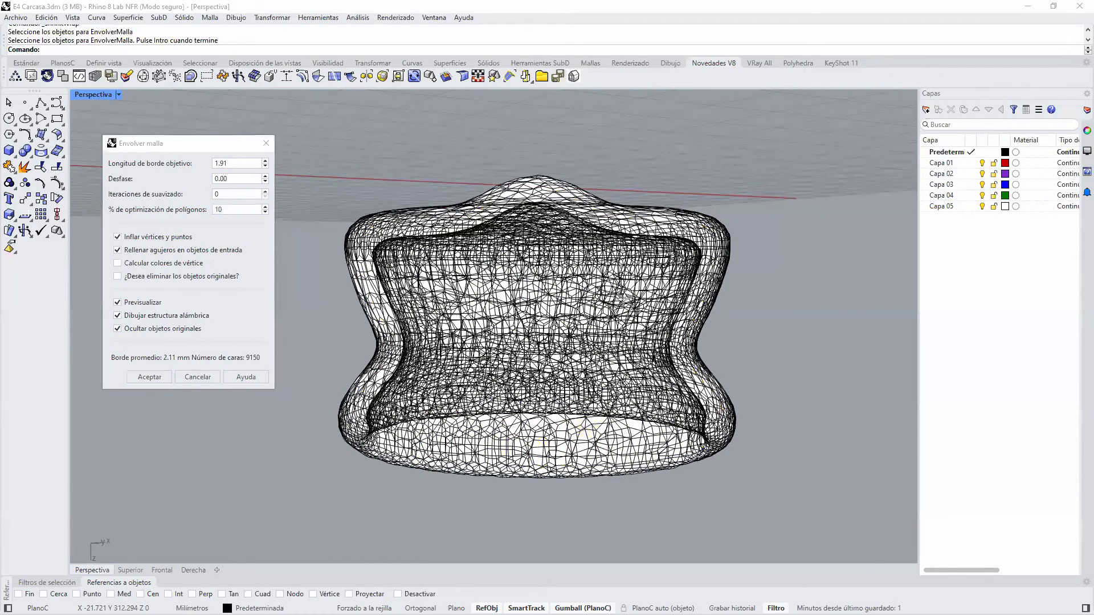
Inspect the previewed shell wrap from a higher angle and set its target edge length to 1.
right_click_drag(621, 297, 541, 418)
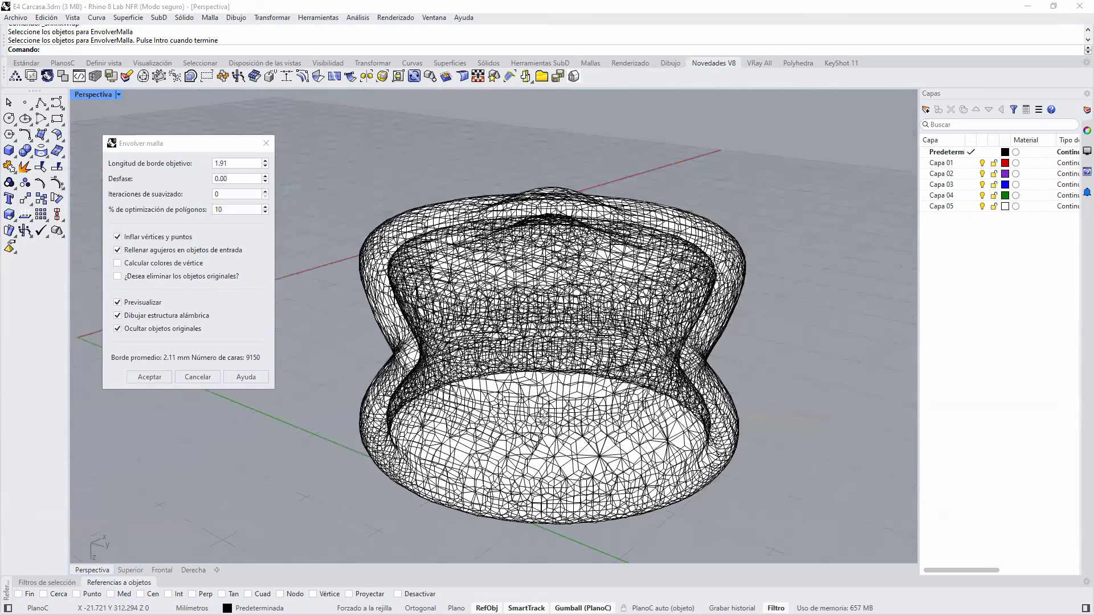
double_click(237, 164)
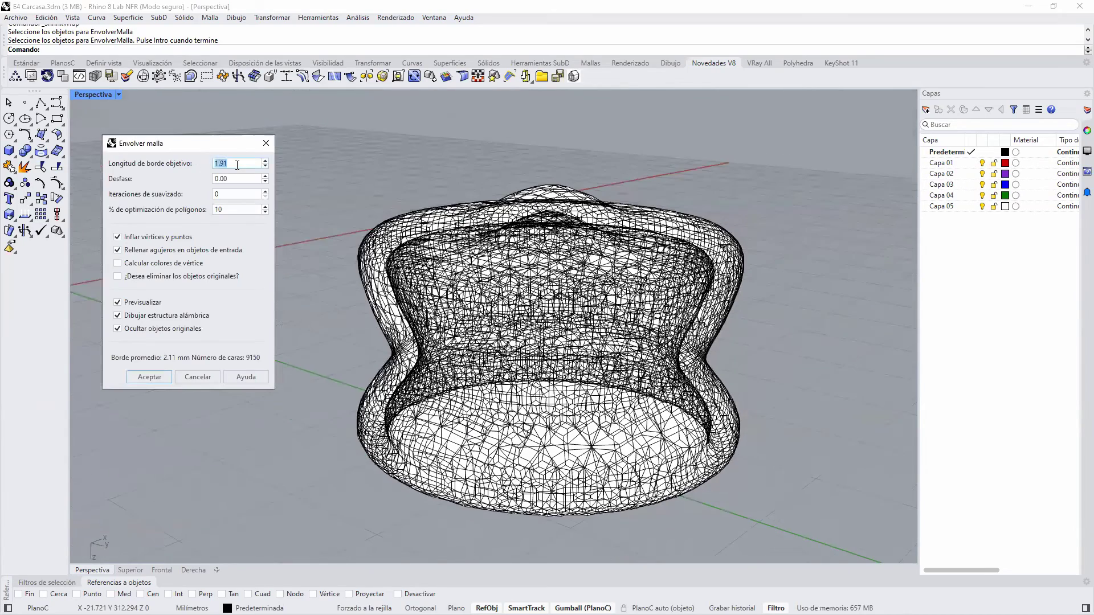
type("1")
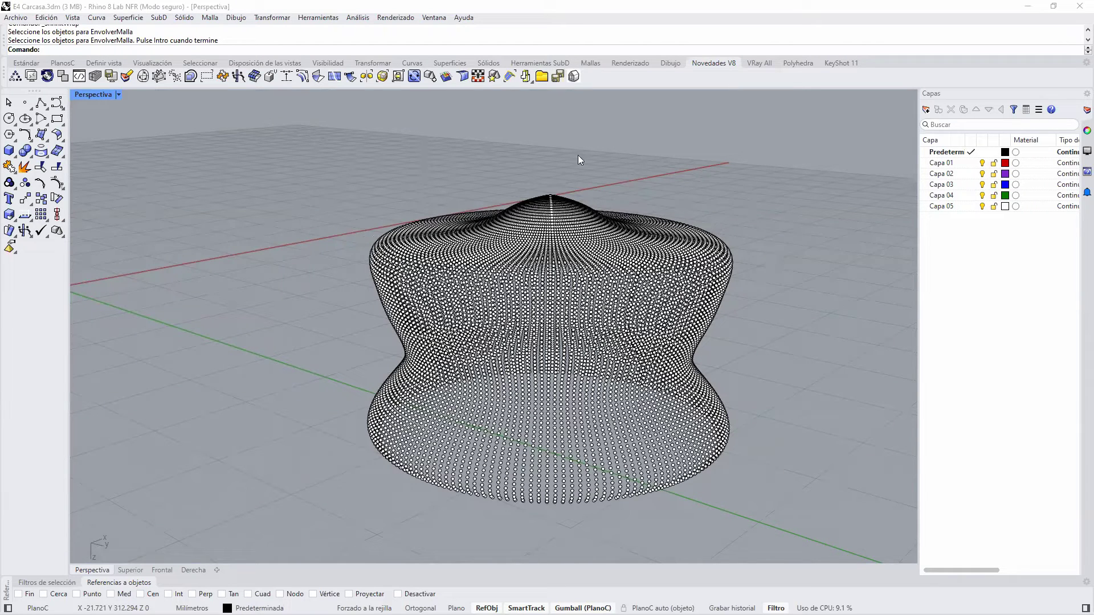
left_click(540, 402)
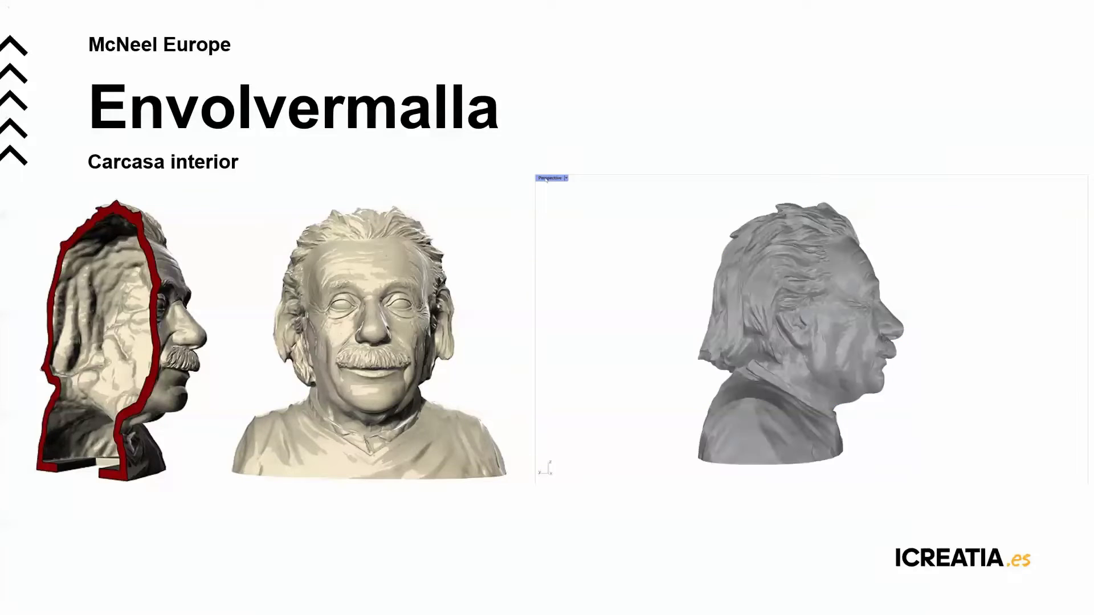
key("Right")
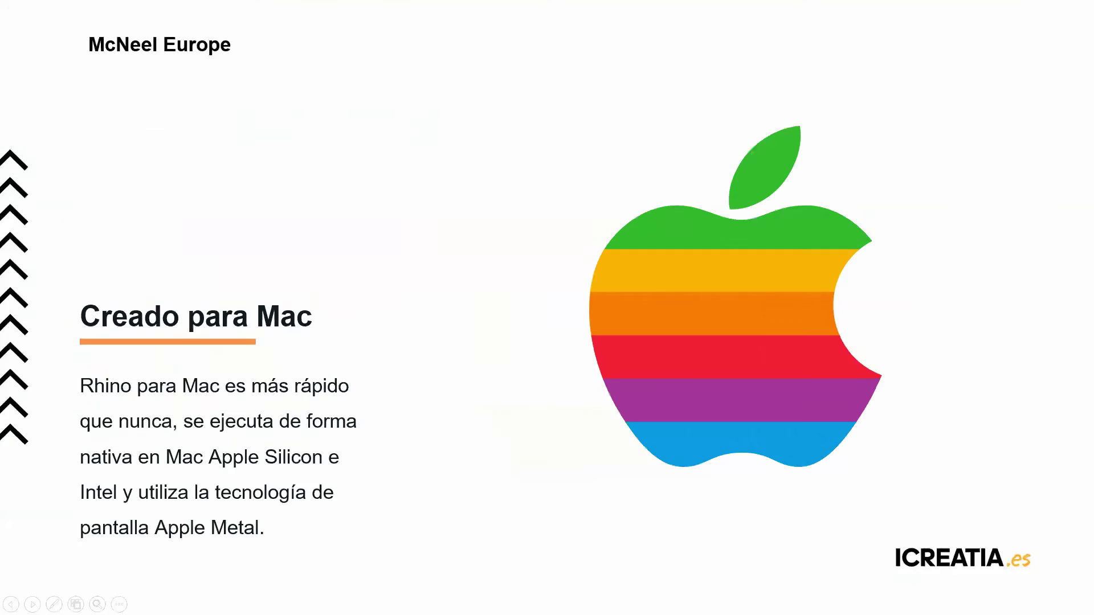